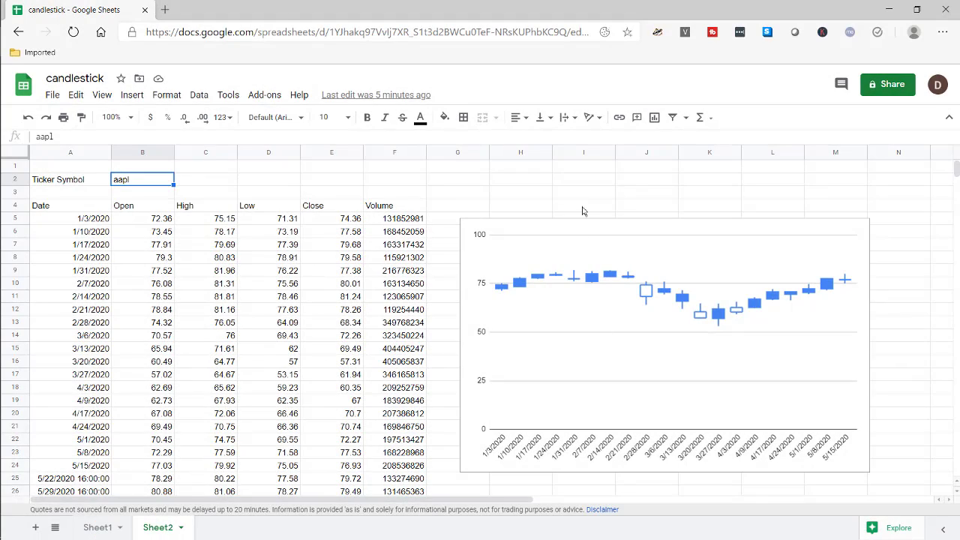
# Change the ticker symbol in cell B2 of Sheet2 to tsla
pyautogui.doubleClick(143, 186)
pyautogui.moveTo(141, 180); pyautogui.dragTo(109, 199)
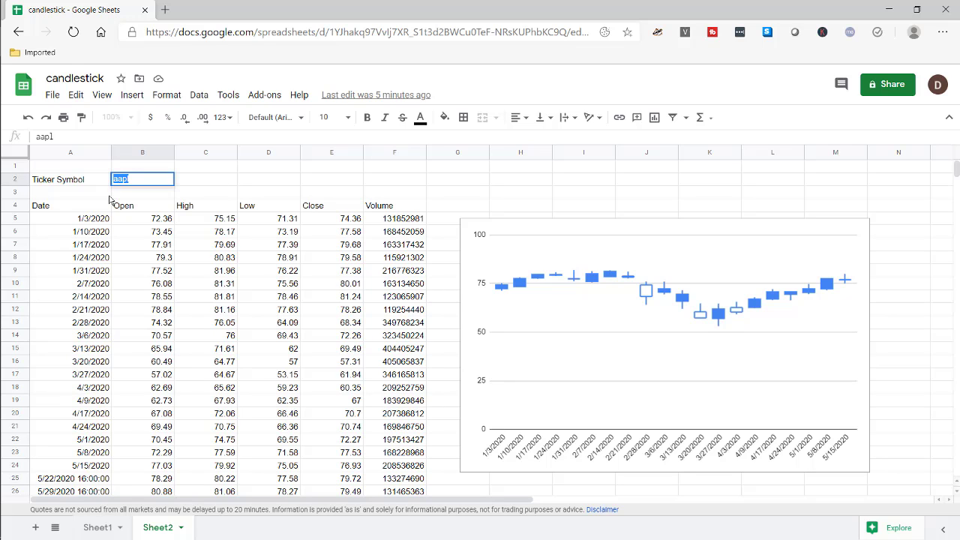
pyautogui.write('tsla')
pyautogui.press('Return')
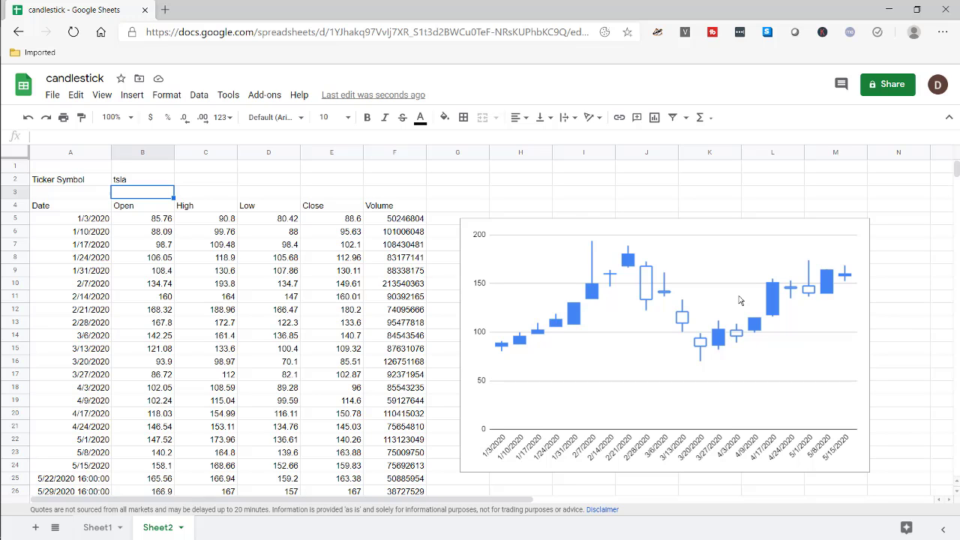
# Switch to Sheet1 and look over its sample item data and candlestick chart
pyautogui.hotkey('ctrl', 'shift', 'pageup')
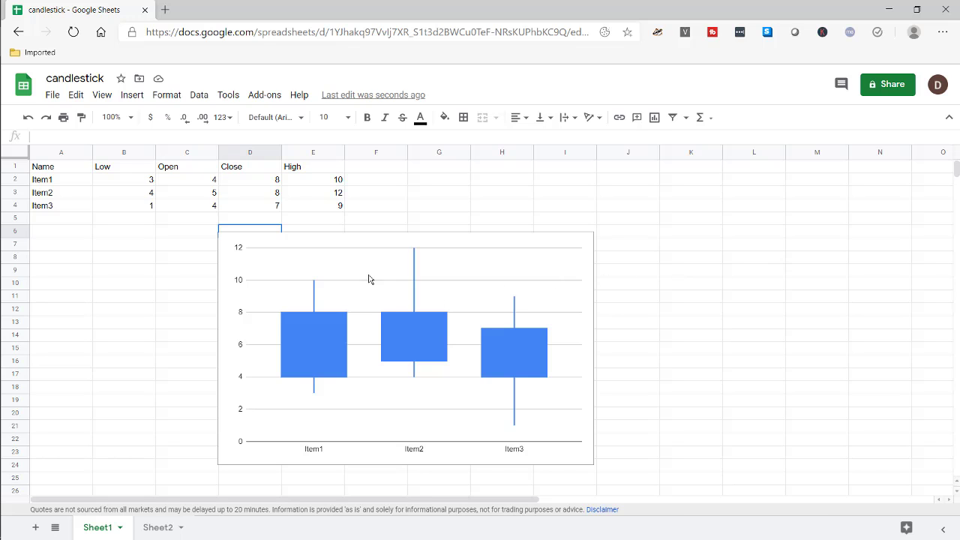
pyautogui.press('Right')
pyautogui.press('Right')
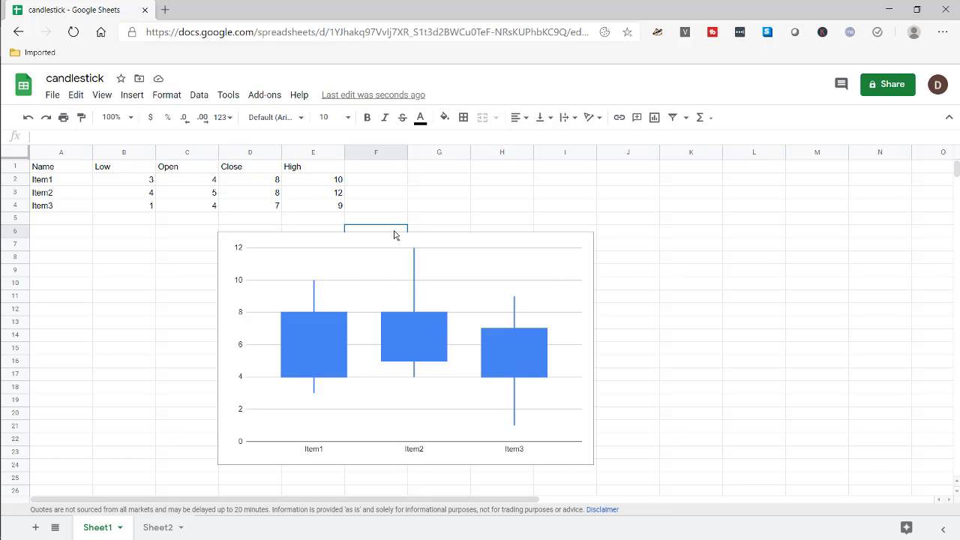
pyautogui.click(397, 241)
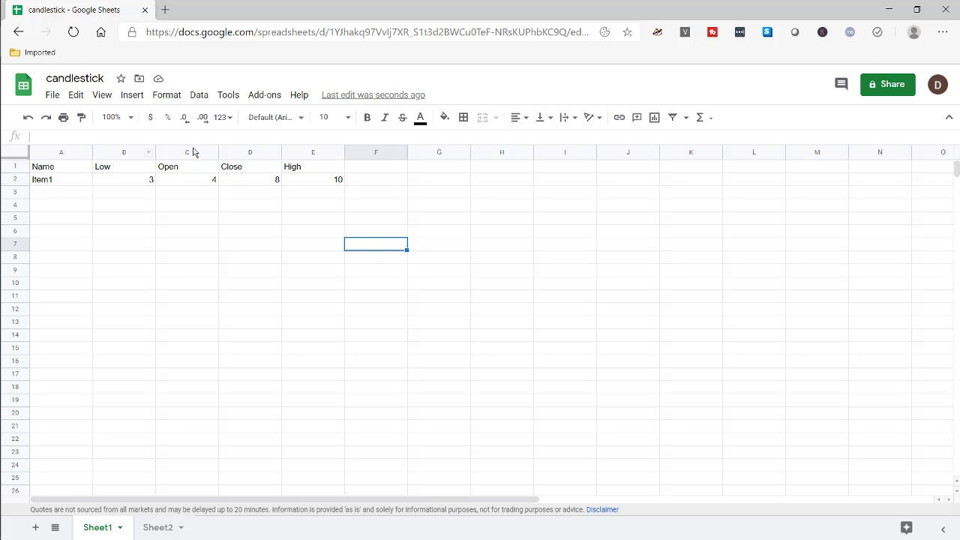
# Examine the order of the Low, Open, Close and High column headers in row 1
pyautogui.click(123, 171)
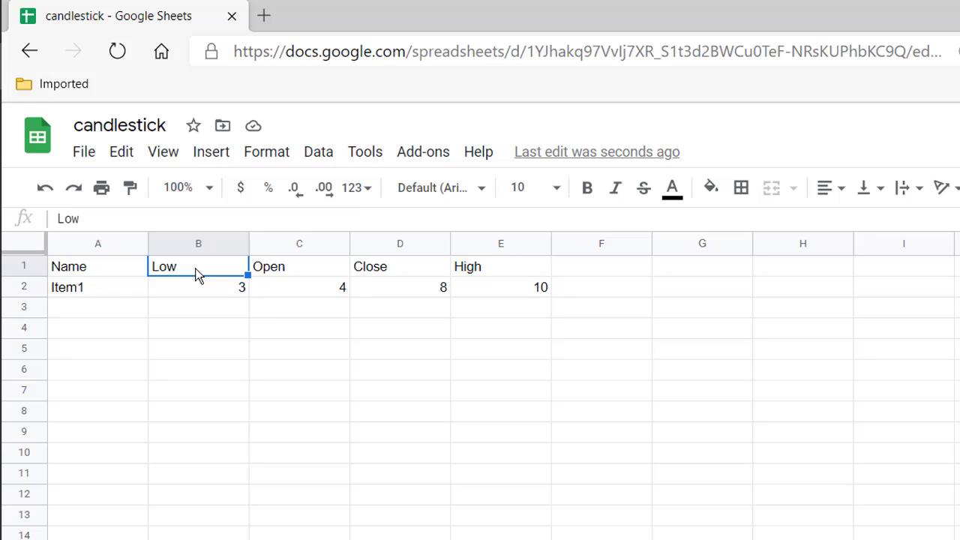
pyautogui.click(279, 271)
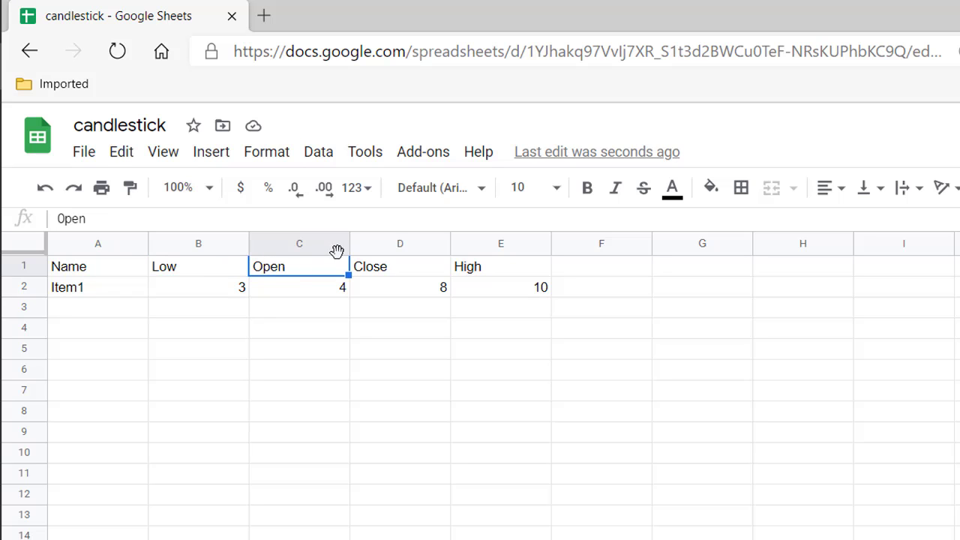
pyautogui.click(394, 267)
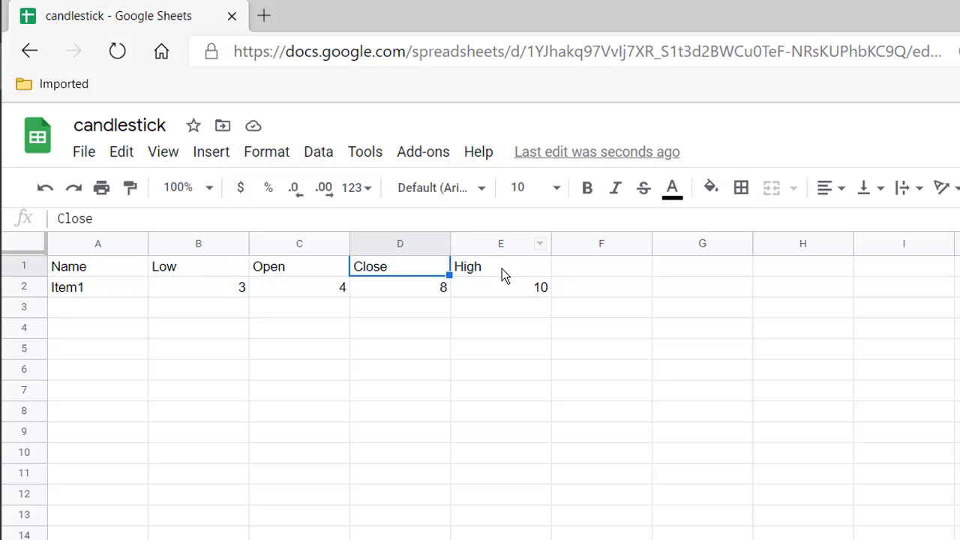
pyautogui.click(502, 268)
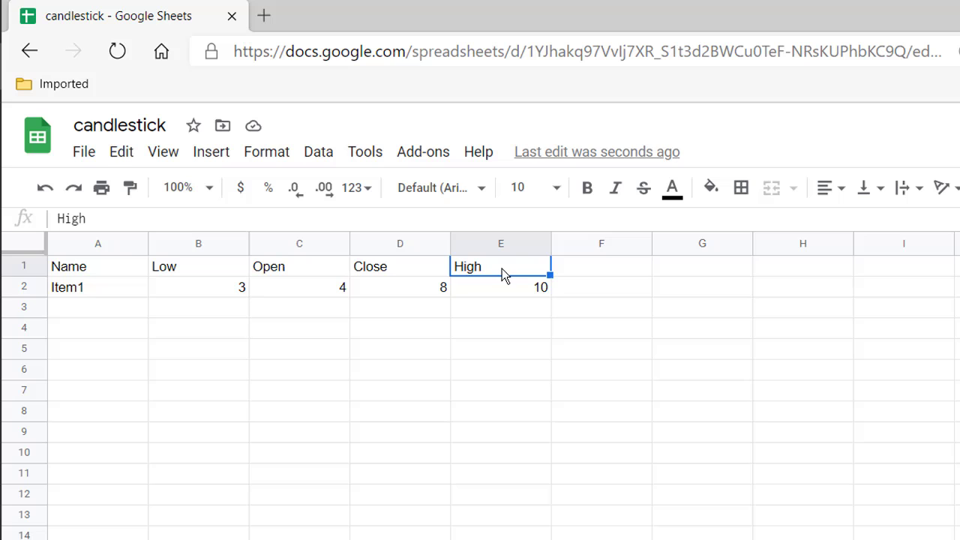
pyautogui.click(198, 278)
pyautogui.click(296, 267)
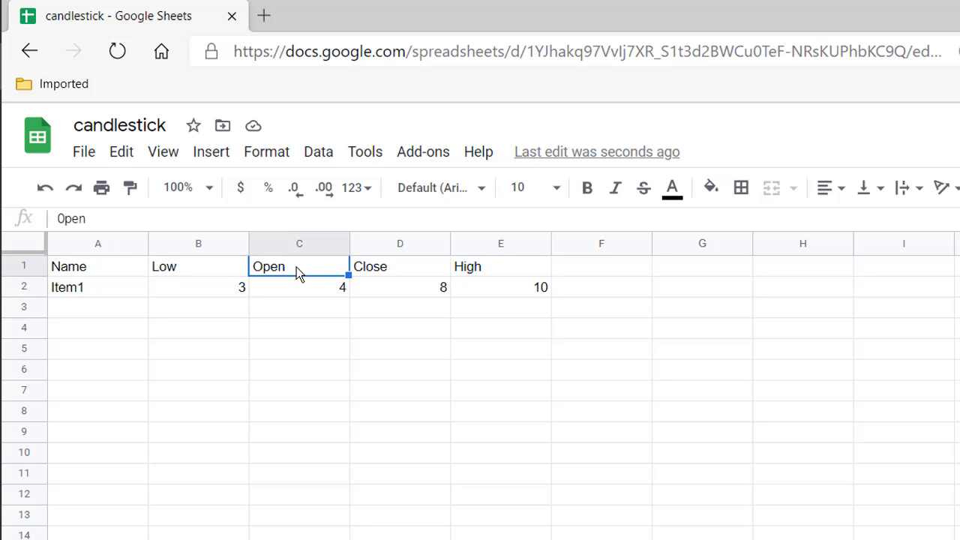
pyautogui.click(406, 267)
pyautogui.click(503, 267)
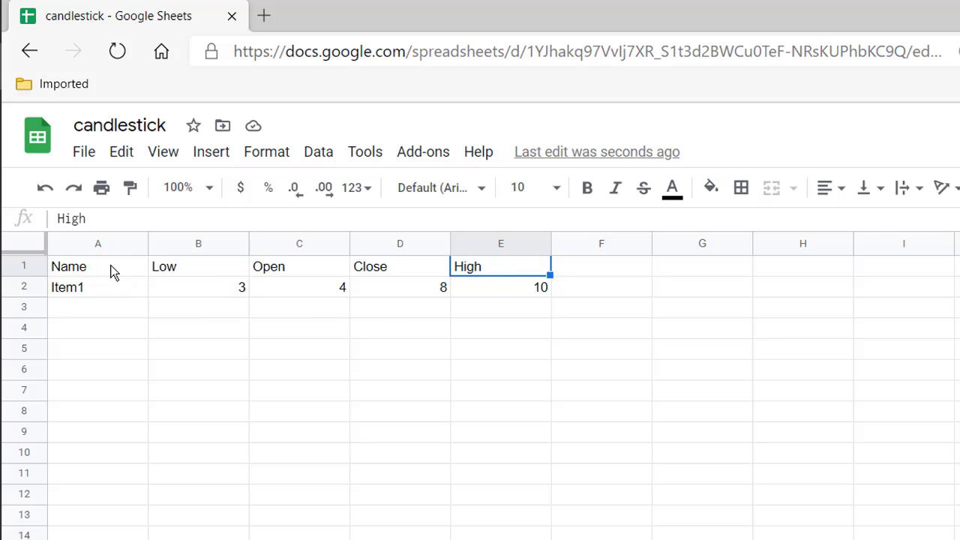
# Insert a candlestick chart from the data in A1:E2 and shift it slightly so it sits just below the data
pyautogui.moveTo(112, 272); pyautogui.dragTo(501, 286)
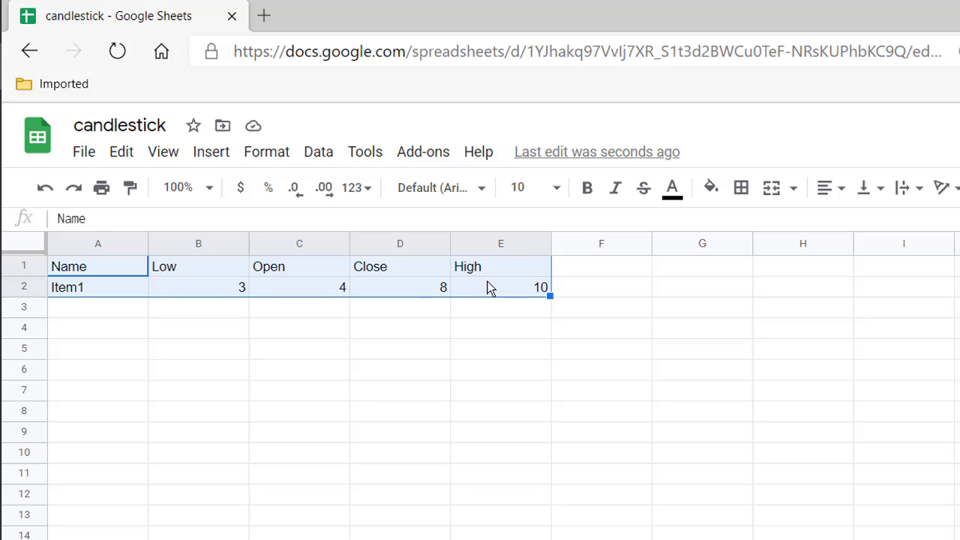
pyautogui.click(221, 161)
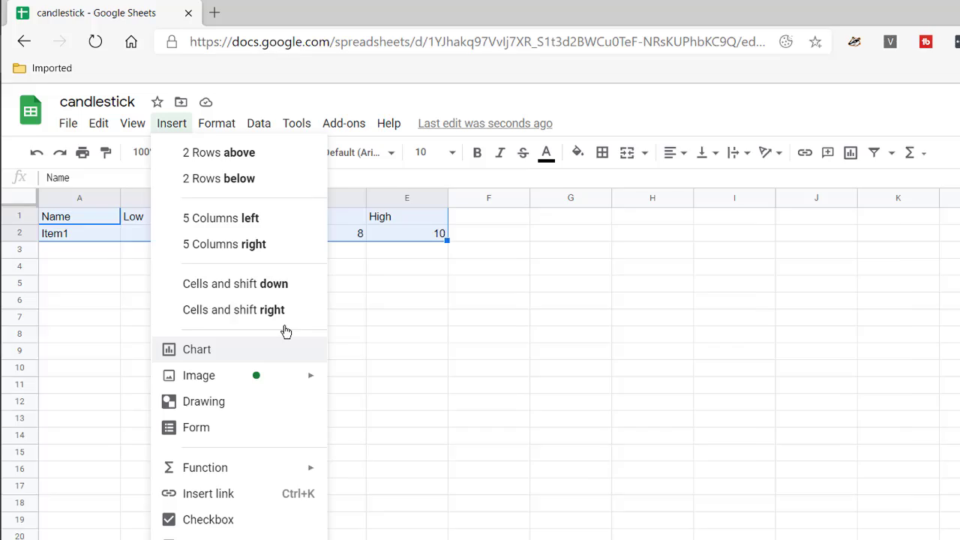
pyautogui.click(850, 153)
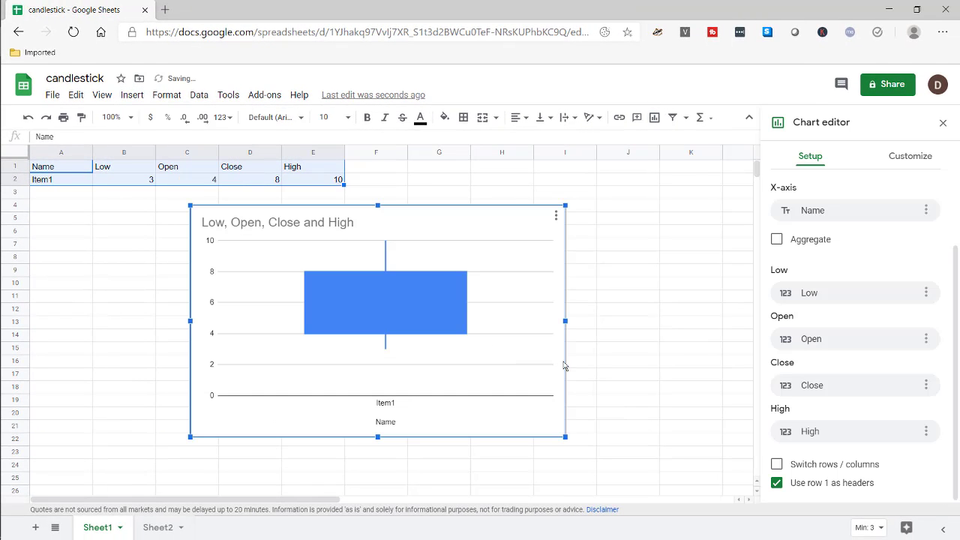
pyautogui.click(627, 350)
pyautogui.click(509, 212)
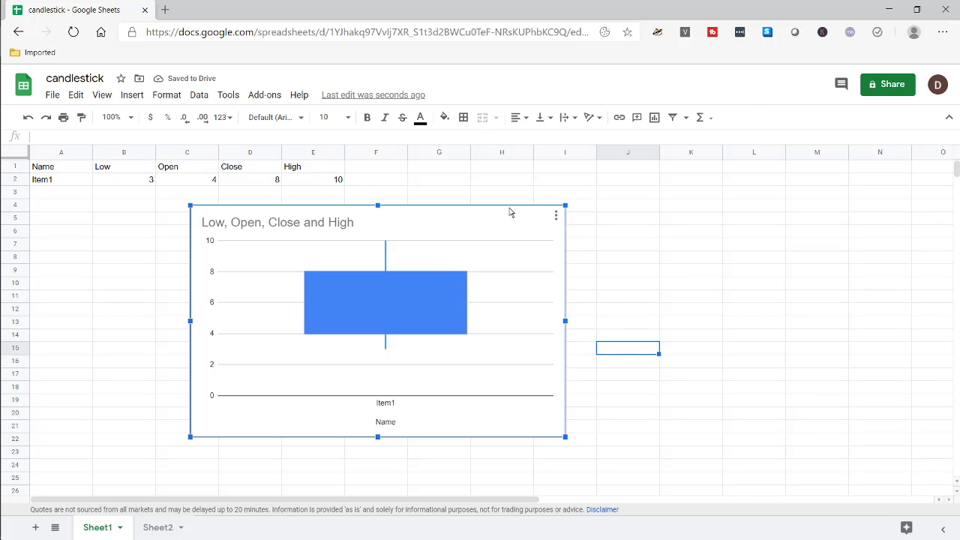
pyautogui.moveTo(521, 204); pyautogui.dragTo(554, 195)
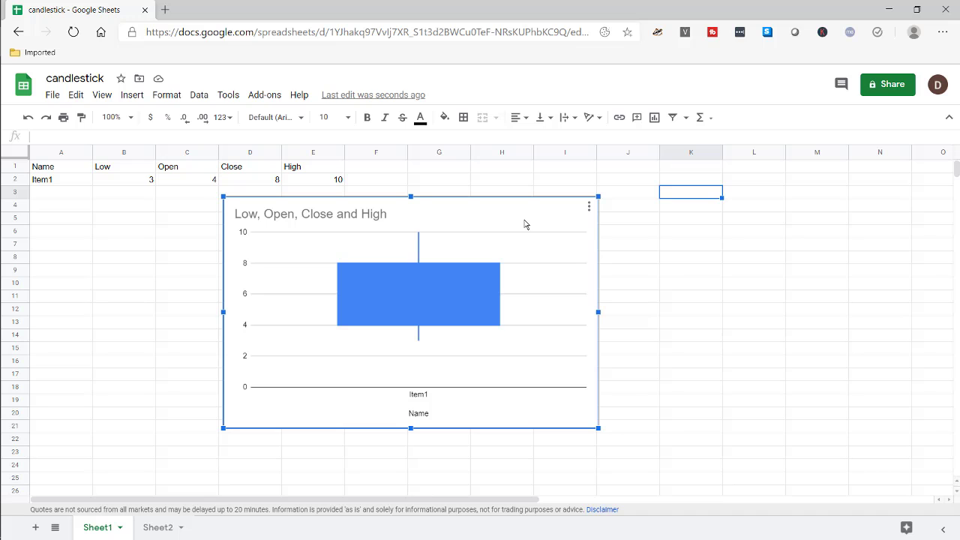
# Open the candlestick chart for editing and examine its chart type, data range, X-axis and Low series settings against the Low column header
pyautogui.click(589, 207)
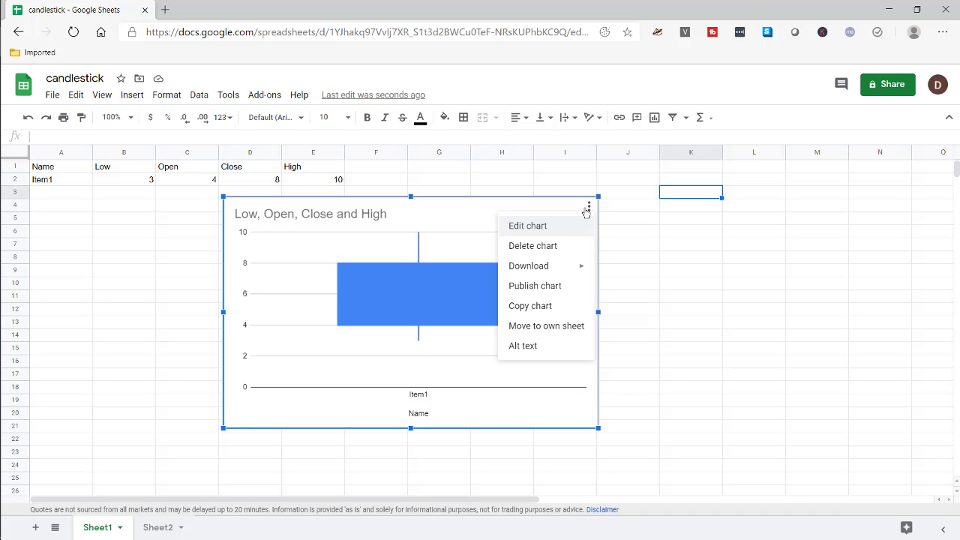
pyautogui.click(545, 227)
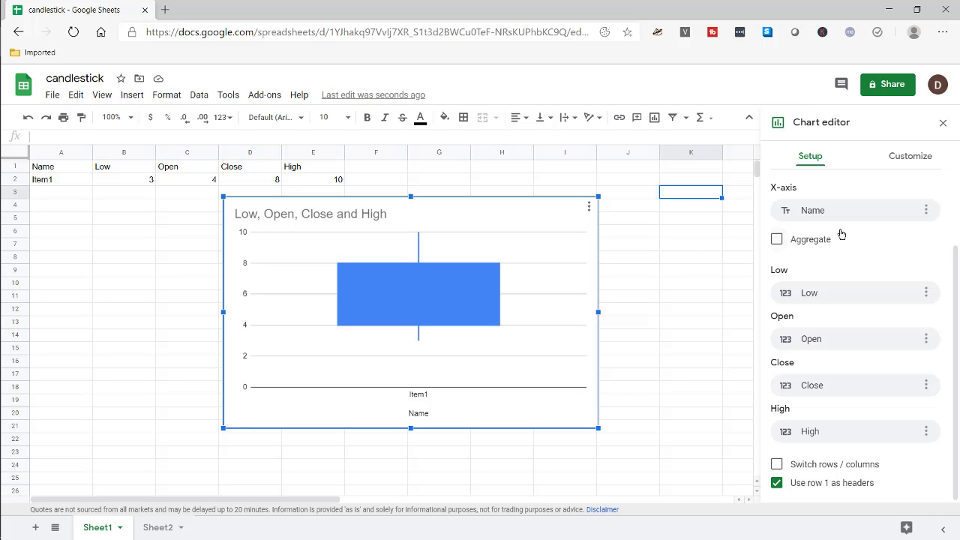
pyautogui.scroll(2, 841, 234)
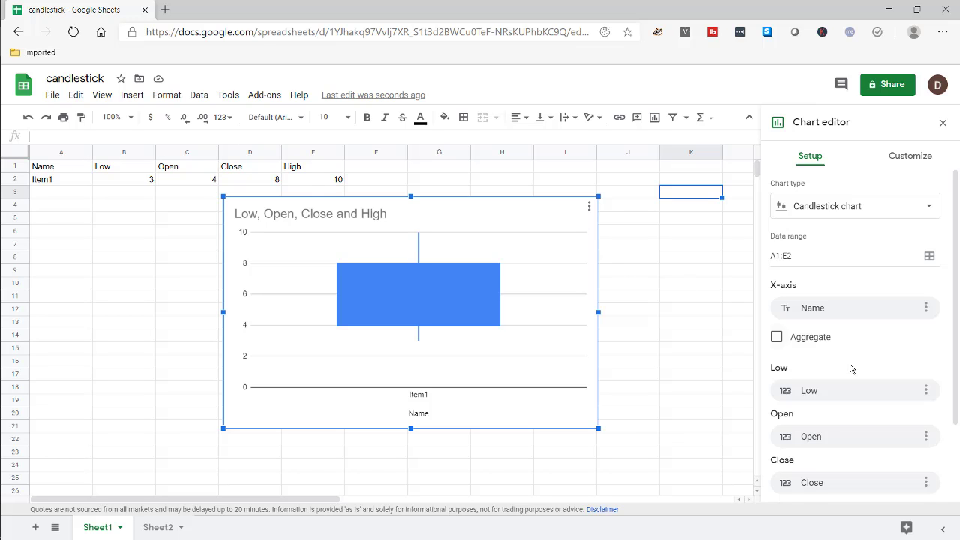
pyautogui.scroll(-3, 852, 367)
pyautogui.scroll(3, 840, 352)
pyautogui.click(814, 315)
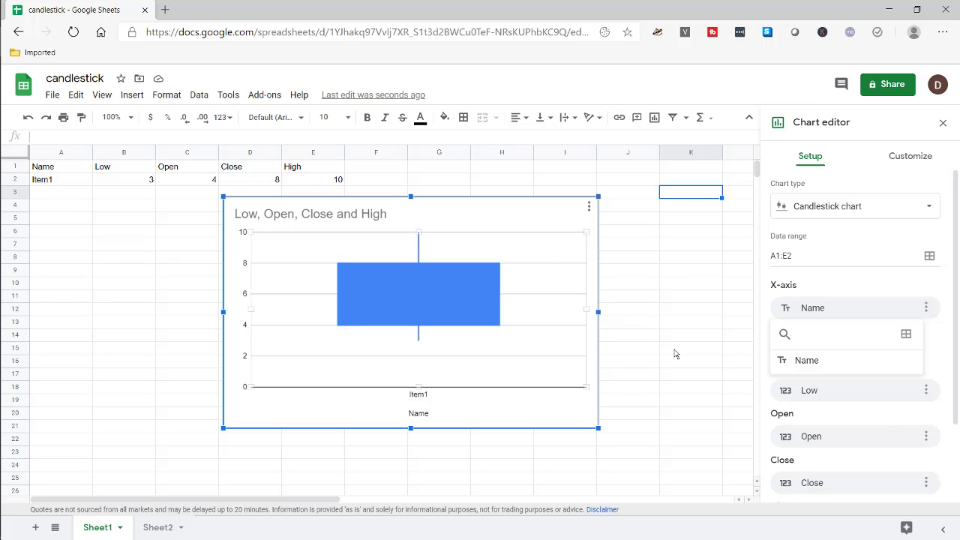
pyautogui.click(871, 274)
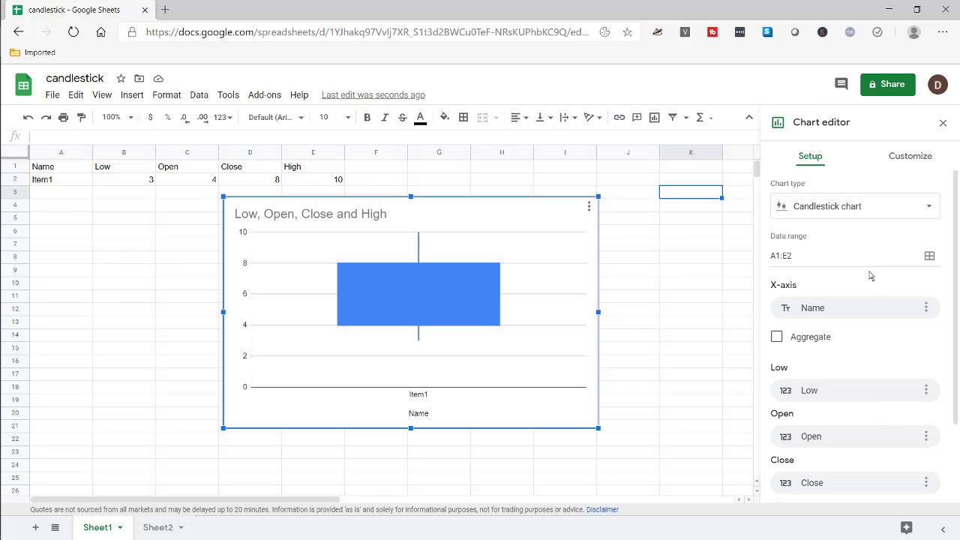
pyautogui.click(823, 393)
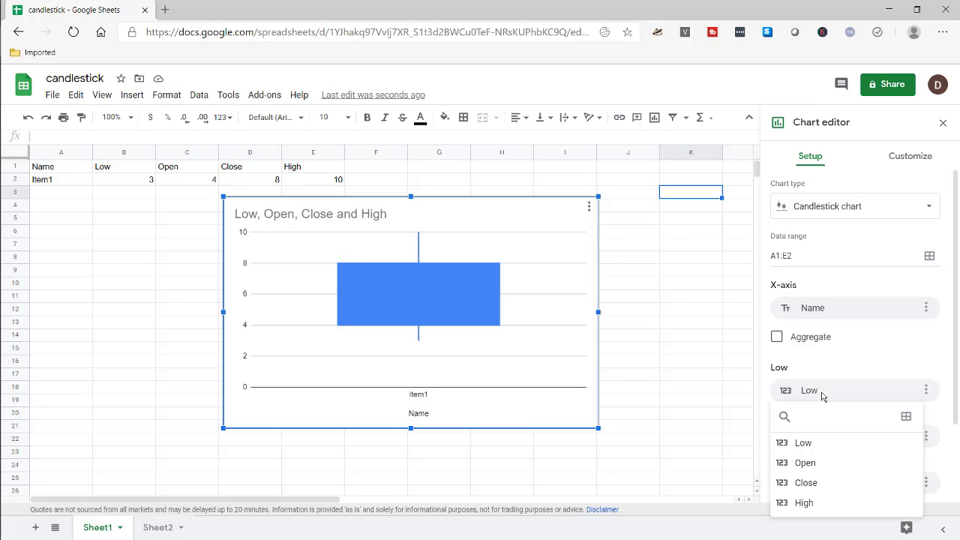
pyautogui.click(123, 168)
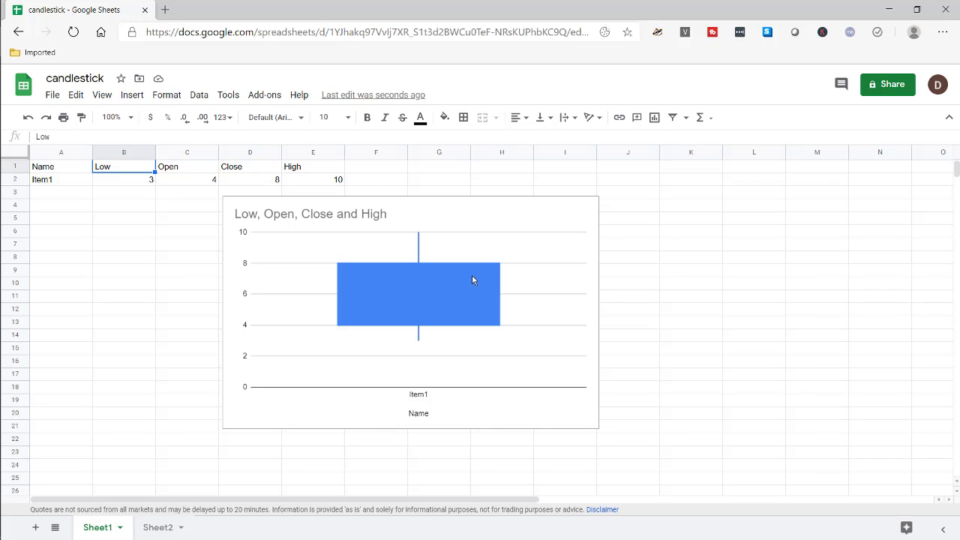
# Reopen the candlestick chart for editing and examine which columns are available for the Open series
pyautogui.click(587, 213)
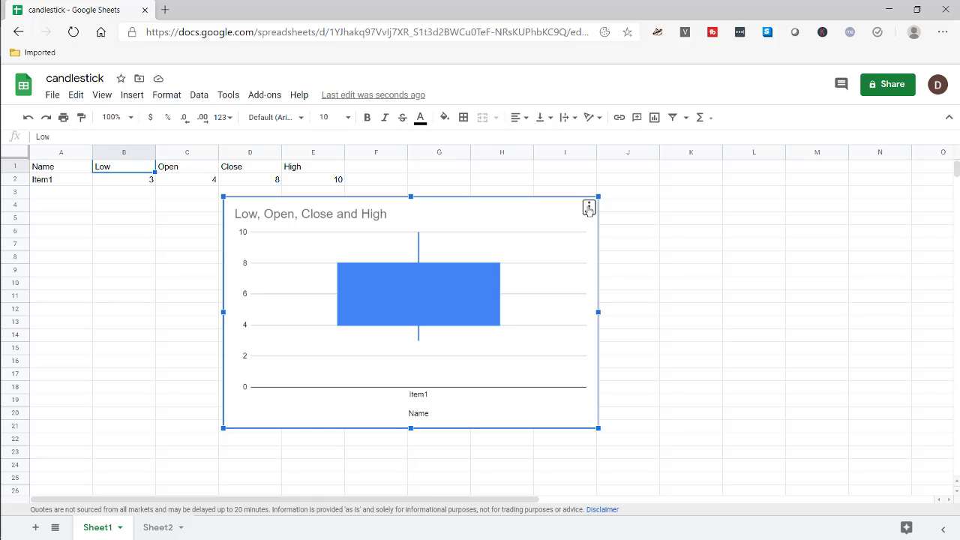
pyautogui.click(589, 209)
pyautogui.scroll(-3, 724, 227)
pyautogui.click(530, 231)
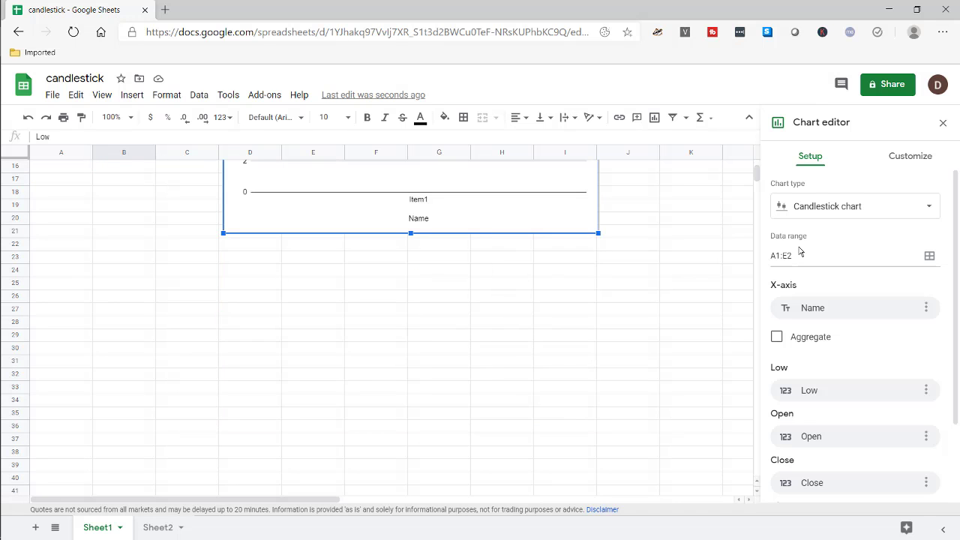
pyautogui.scroll(3, 567, 326)
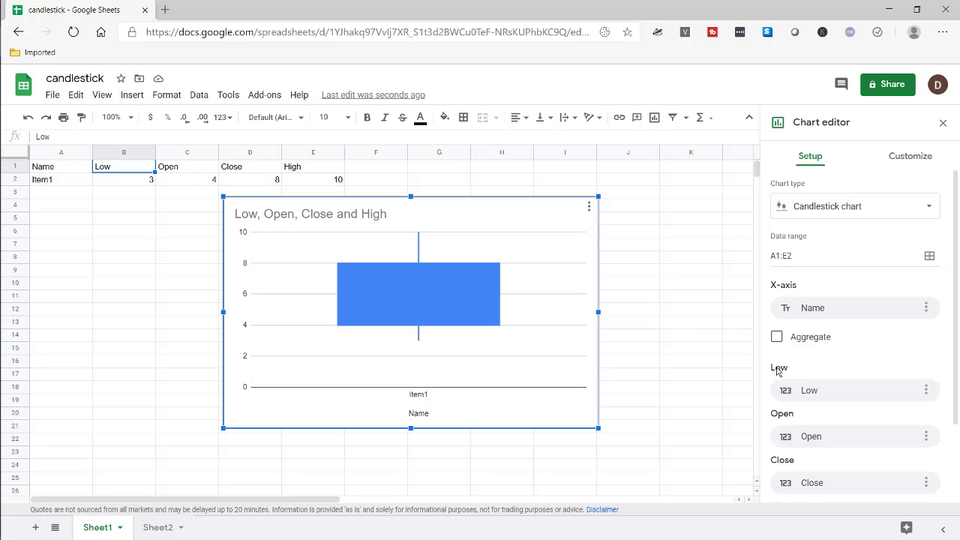
pyautogui.click(845, 438)
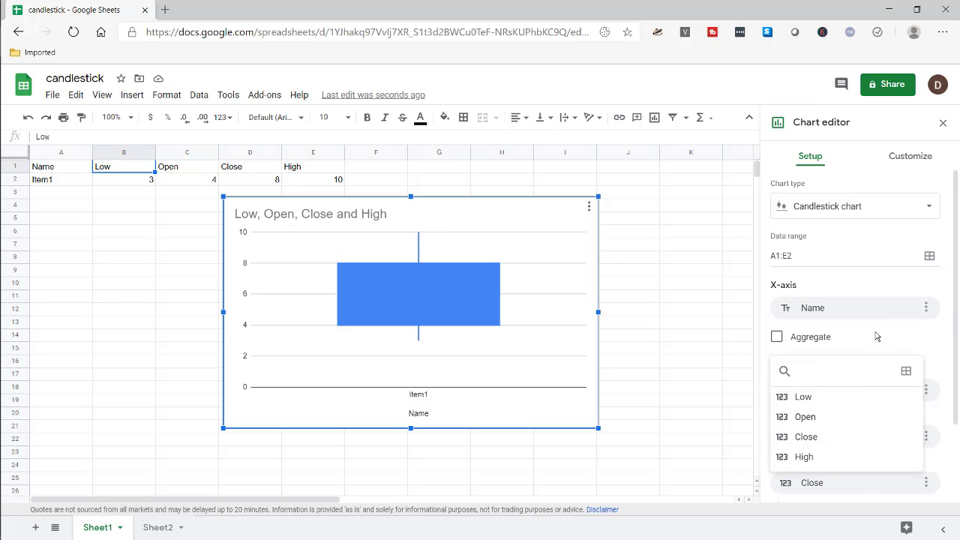
pyautogui.click(878, 336)
pyautogui.scroll(-2, 957, 311)
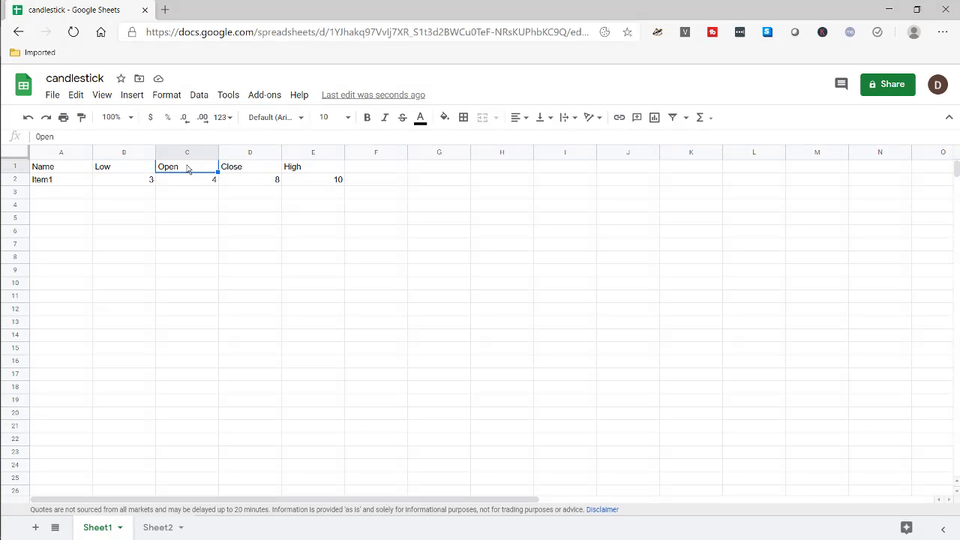
# Rename the Open column header in cell C1 to "2nd Quartile"
pyautogui.doubleClick(187, 167)
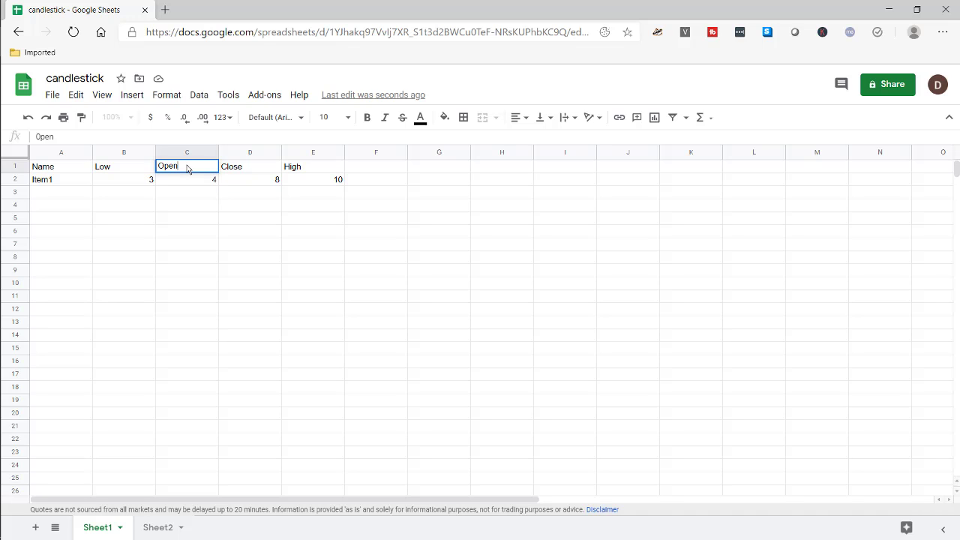
pyautogui.press('BackSpace')
pyautogui.press('BackSpace')
pyautogui.press('BackSpace')
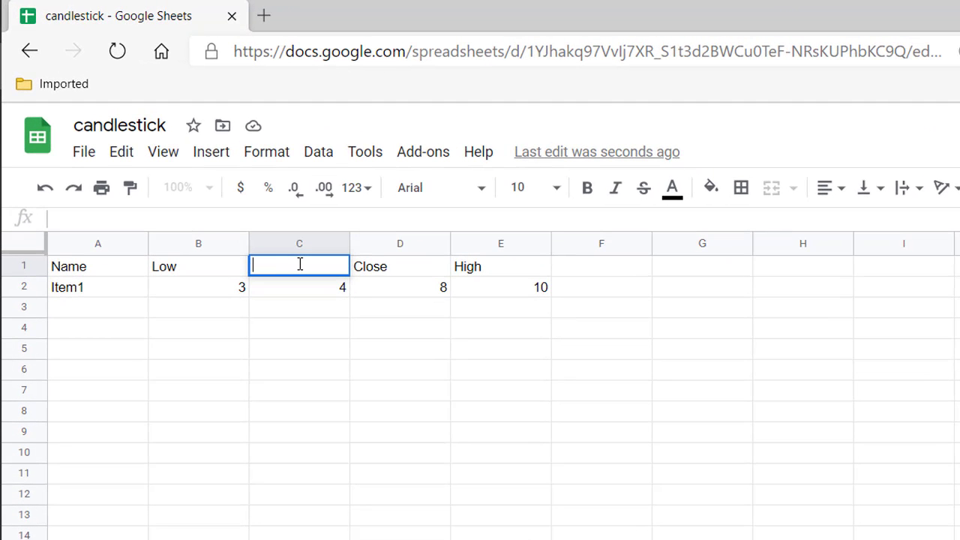
pyautogui.write('2nd Quartile')
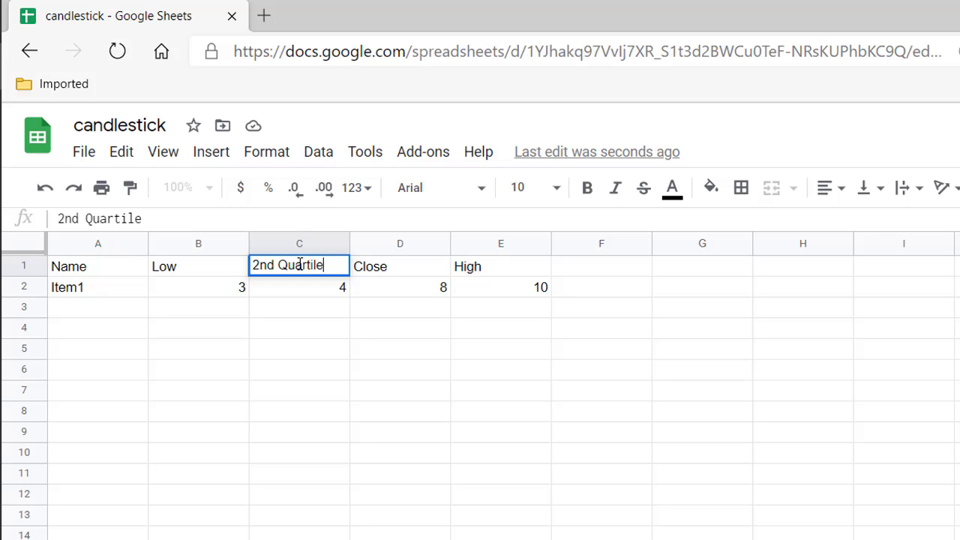
pyautogui.press('Tab')
# Rename the Close column header in cell D1 to "3rd Quartile"
pyautogui.doubleClick(408, 262)
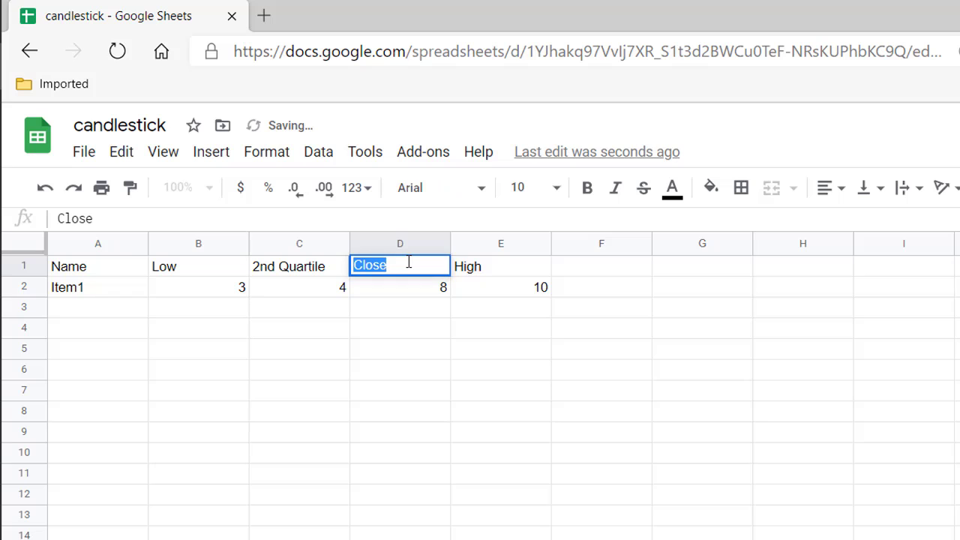
pyautogui.write('3rd')
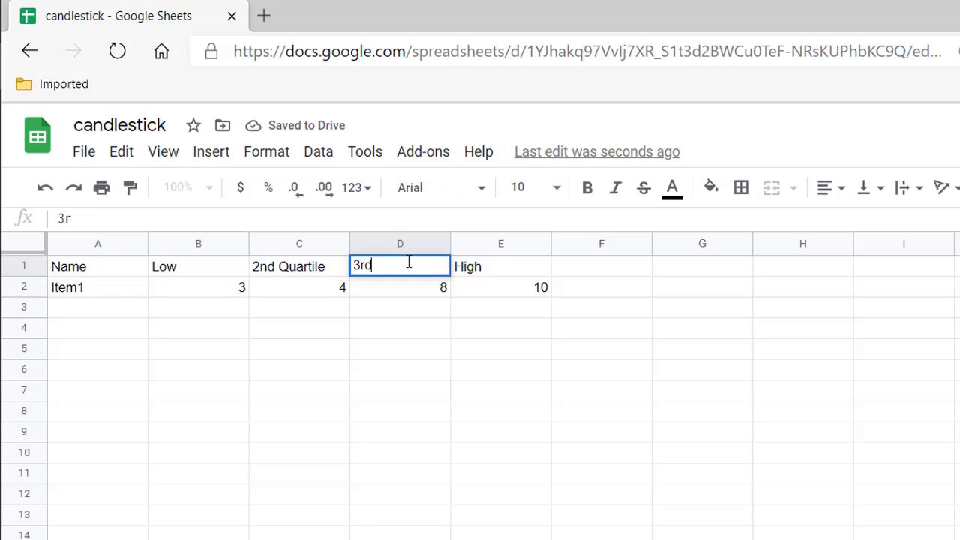
pyautogui.write(' Quart')
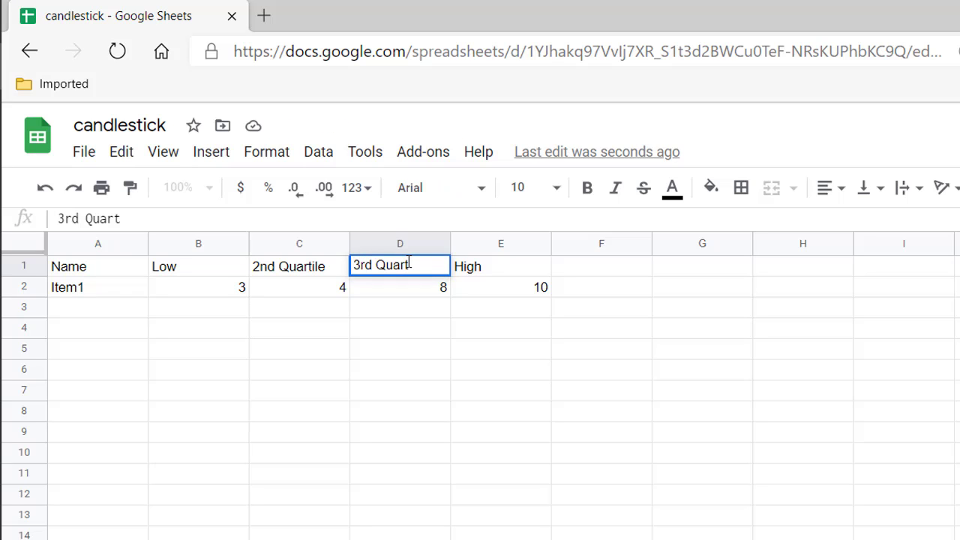
pyautogui.write('ile')
pyautogui.press('Return')
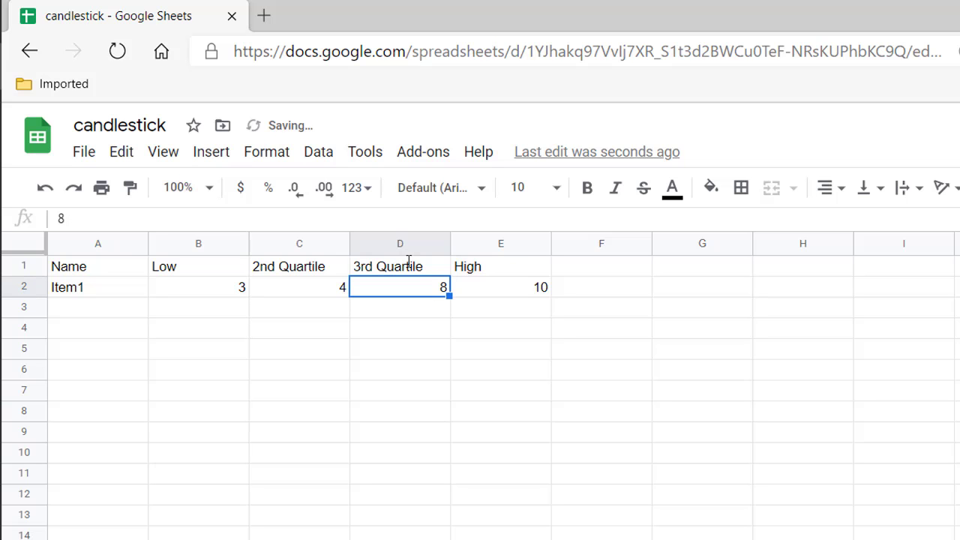
# Try to copy the data in A1:E2 into a new sheet, pasting values only
pyautogui.moveTo(85, 272); pyautogui.dragTo(501, 295)
pyautogui.hotkey('ctrl', 'c')
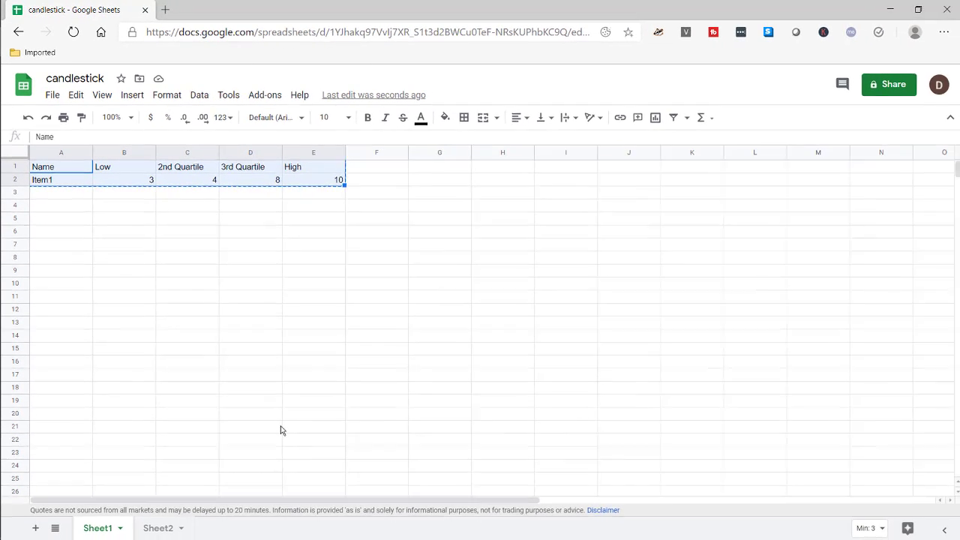
pyautogui.click(36, 527)
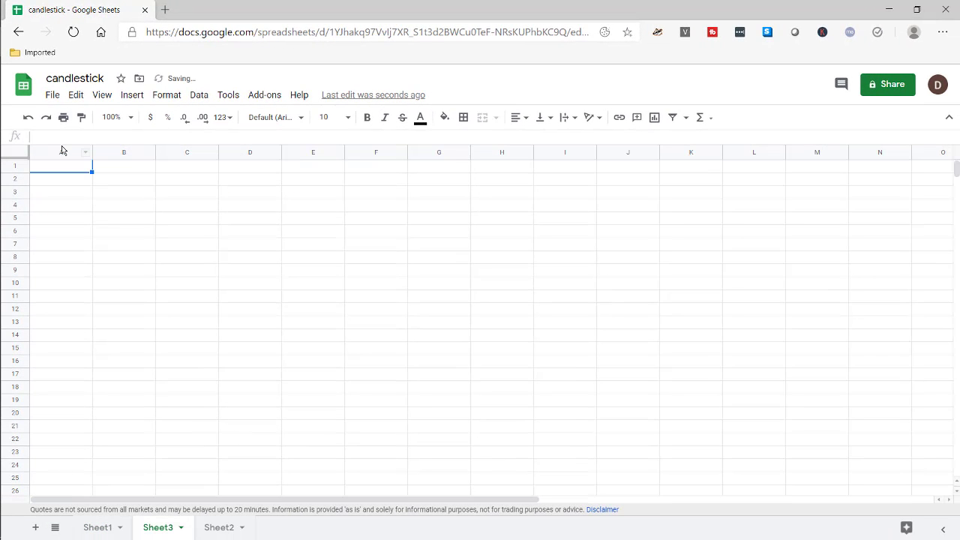
pyautogui.click(76, 95)
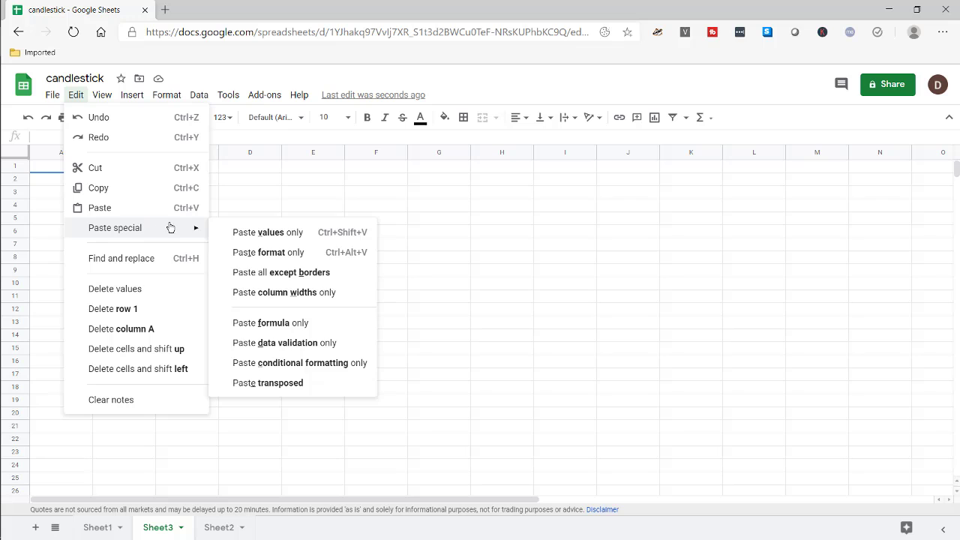
pyautogui.moveTo(198, 228)
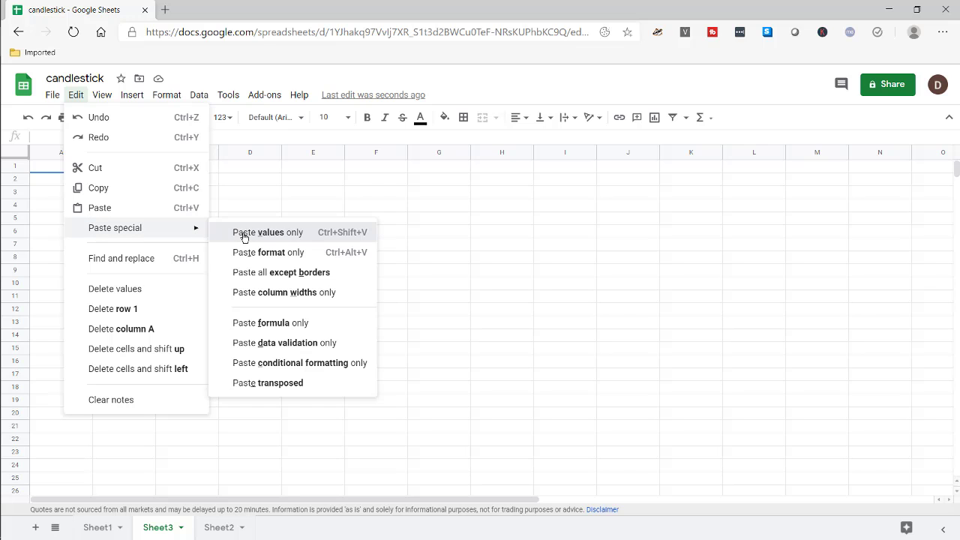
pyautogui.click(243, 233)
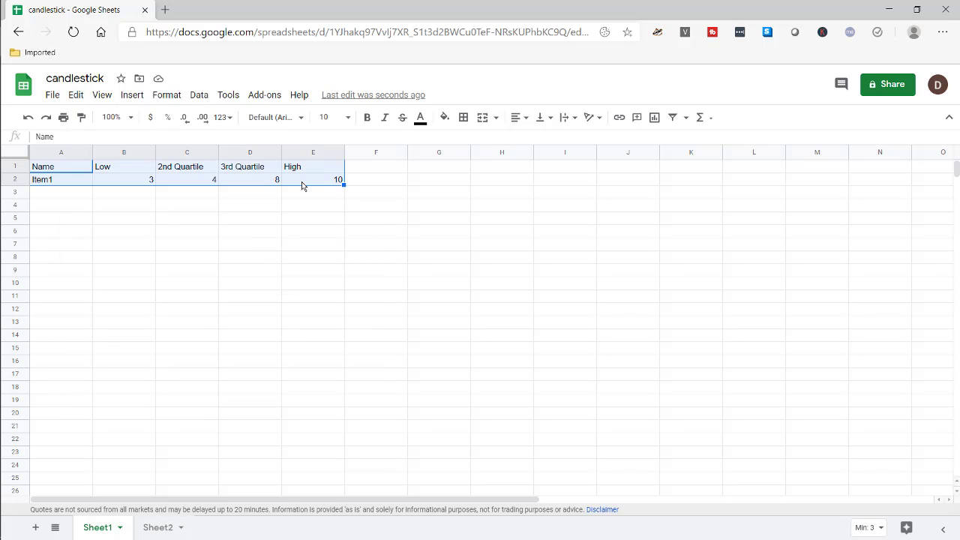
# Insert a candlestick chart from the data in A1:E2 and move it slightly down and to the right
pyautogui.click(655, 120)
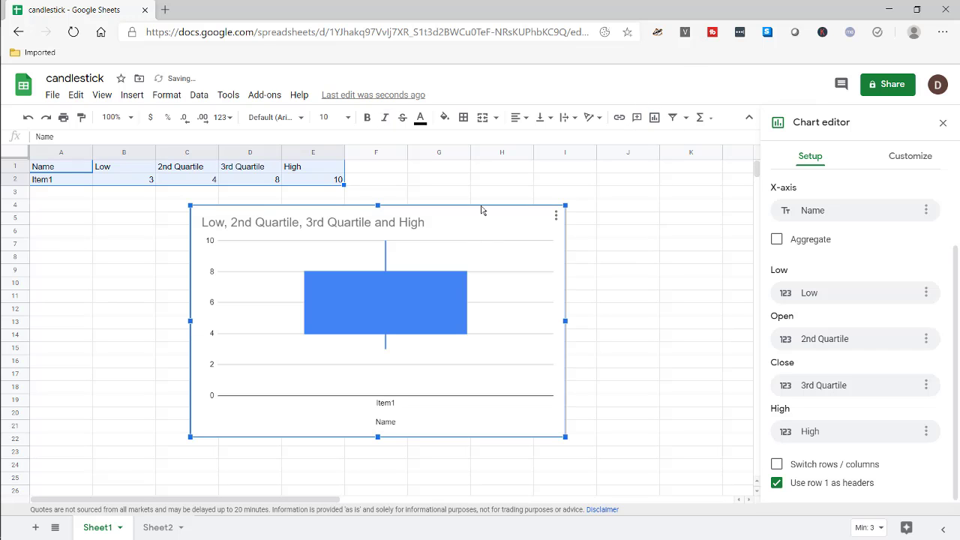
pyautogui.moveTo(488, 211); pyautogui.dragTo(523, 220)
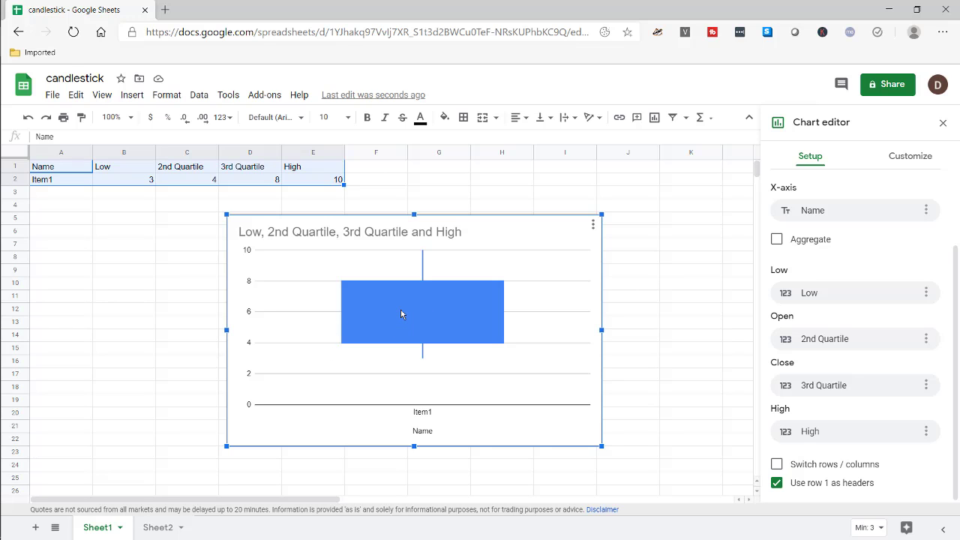
pyautogui.click(669, 279)
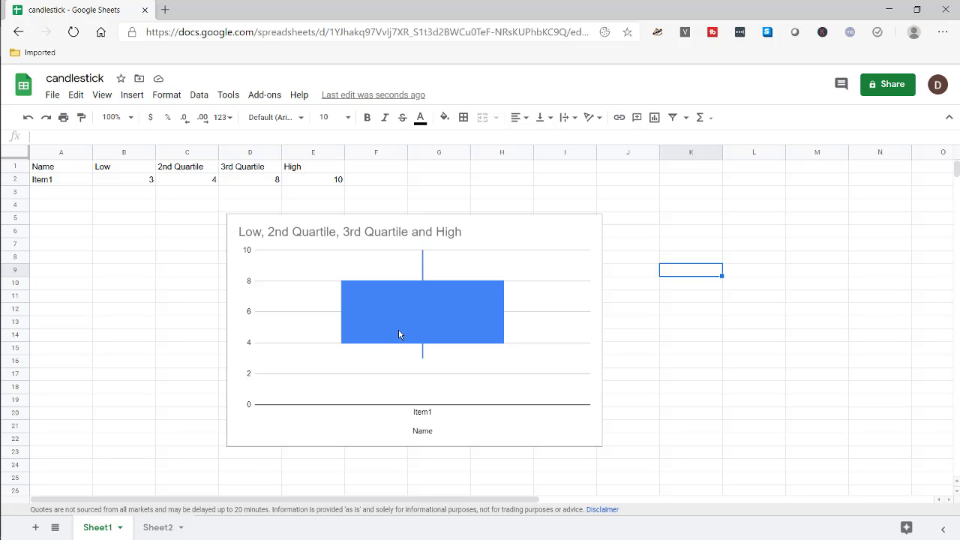
# Rename the 2nd Quartile column header in cell C1 to "Open"
pyautogui.click(184, 168)
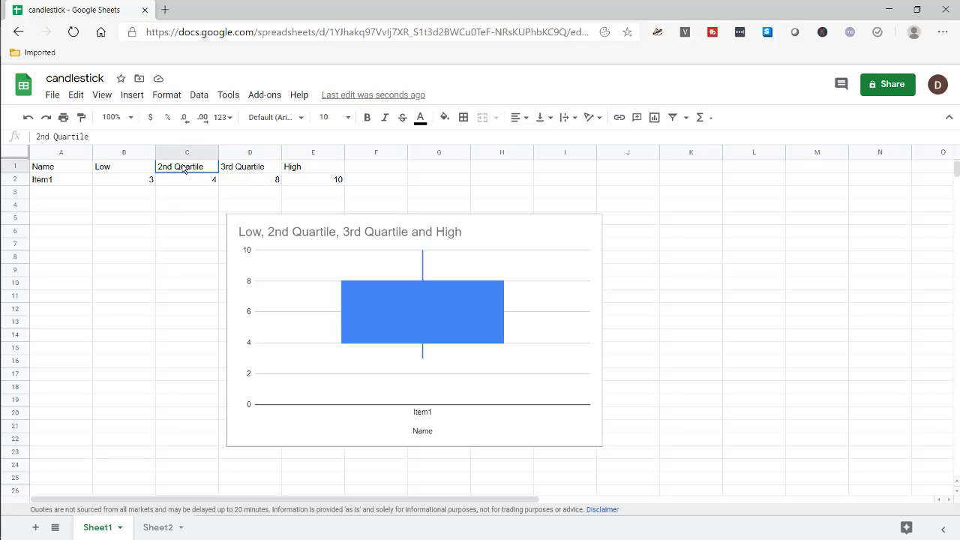
pyautogui.write('Open')
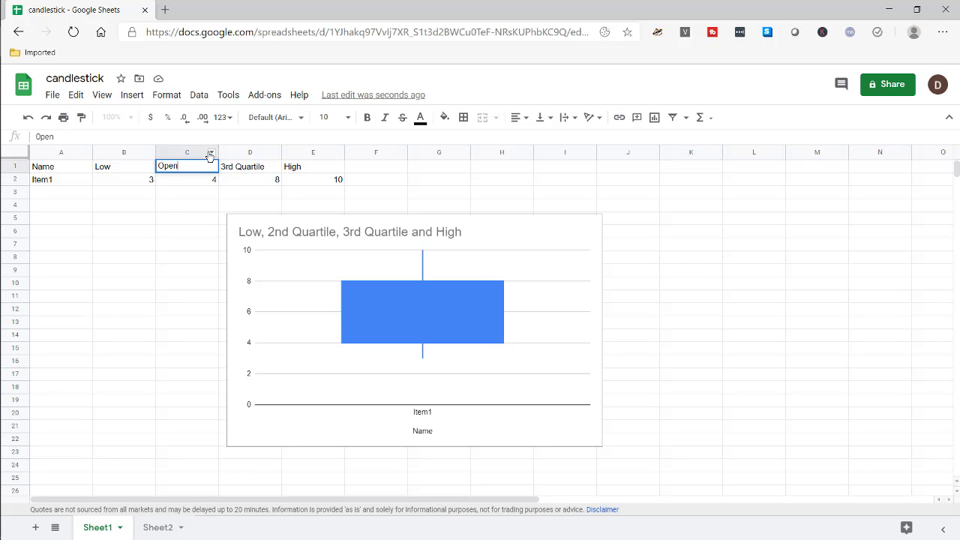
pyautogui.press('Tab')
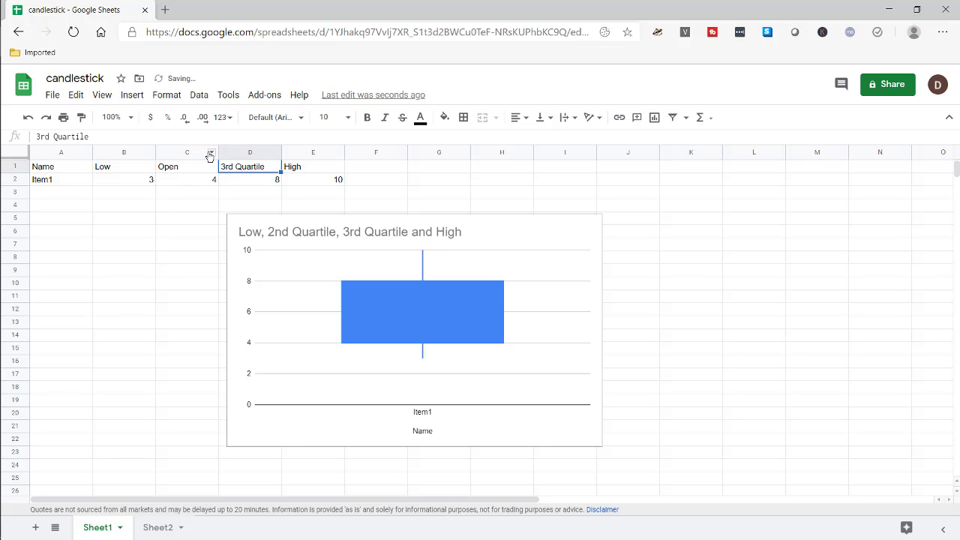
# Rename the 3rd Quartile column header in cell D1 to "Close"
pyautogui.write('High')
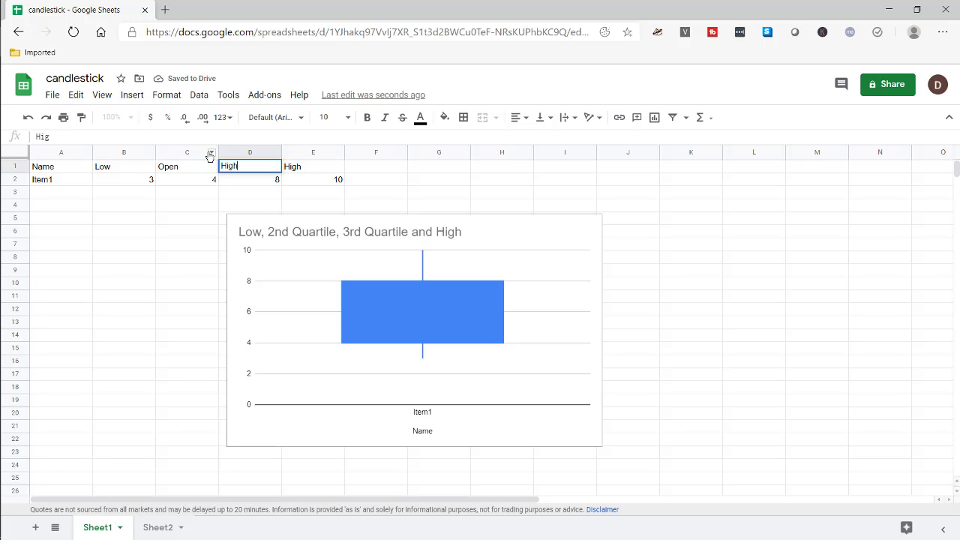
pyautogui.press('Return')
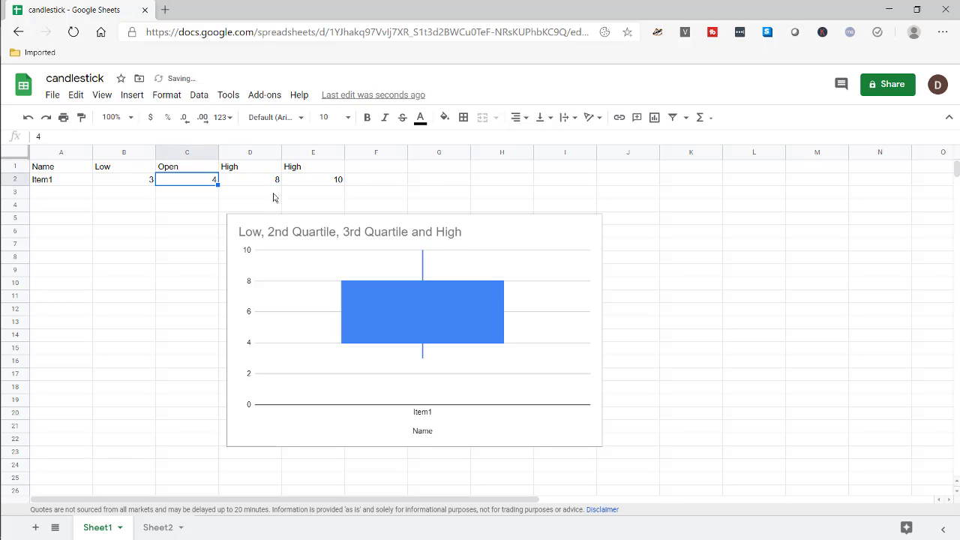
pyautogui.click(256, 167)
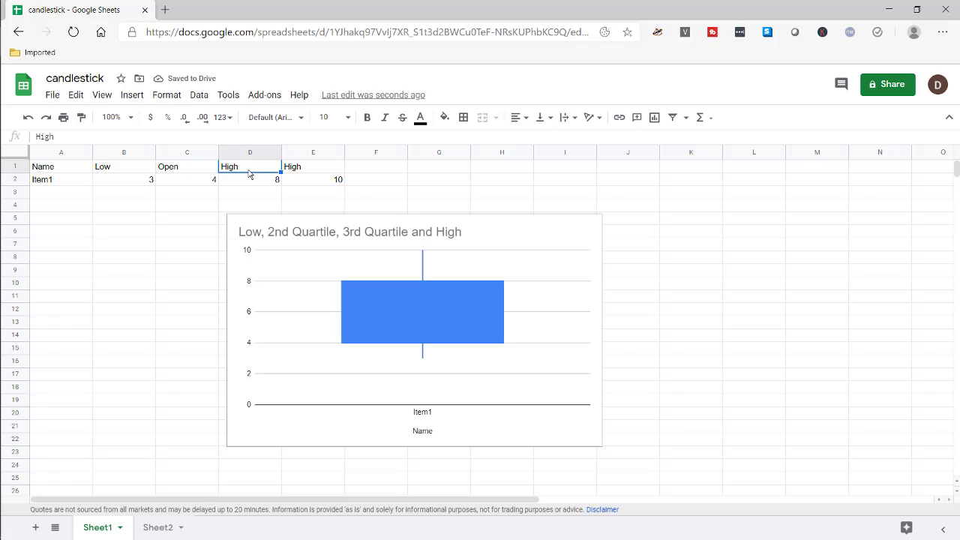
pyautogui.doubleClick(250, 173)
pyautogui.hotkey('ctrl', 'a')
pyautogui.write('Close')
pyautogui.press('Return')
pyautogui.click(637, 309)
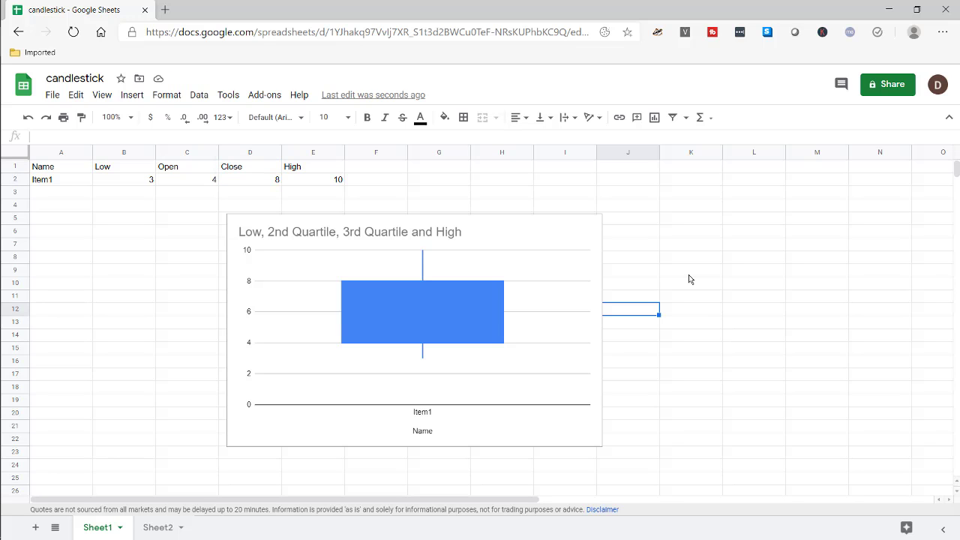
# Open the candlestick chart for editing and change its chart title to "Stock Price"
pyautogui.click(537, 249)
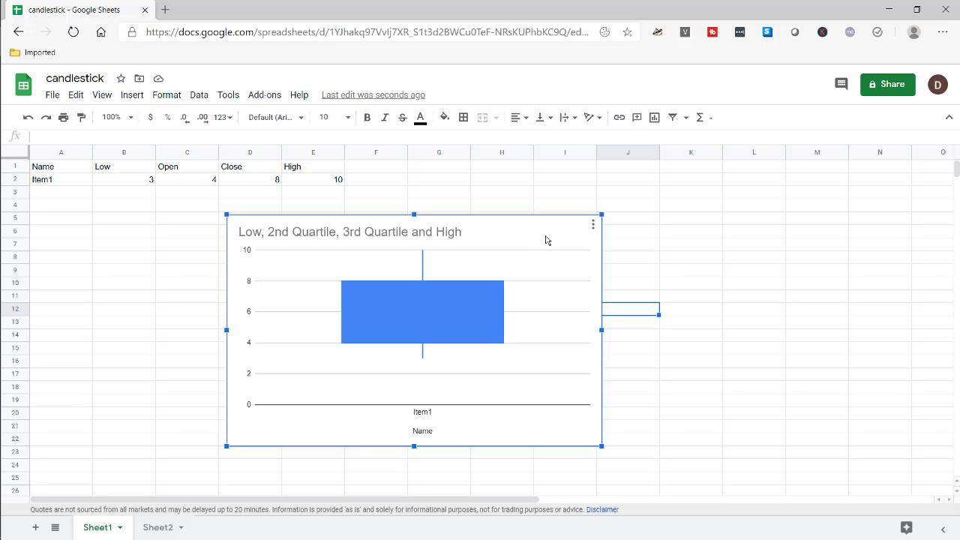
pyautogui.click(593, 225)
pyautogui.click(567, 245)
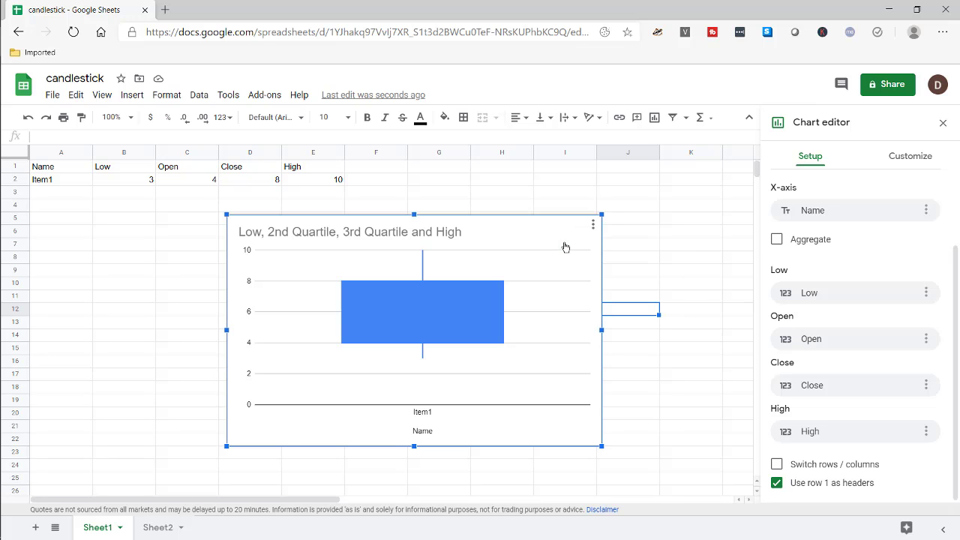
pyautogui.scroll(2, 880, 307)
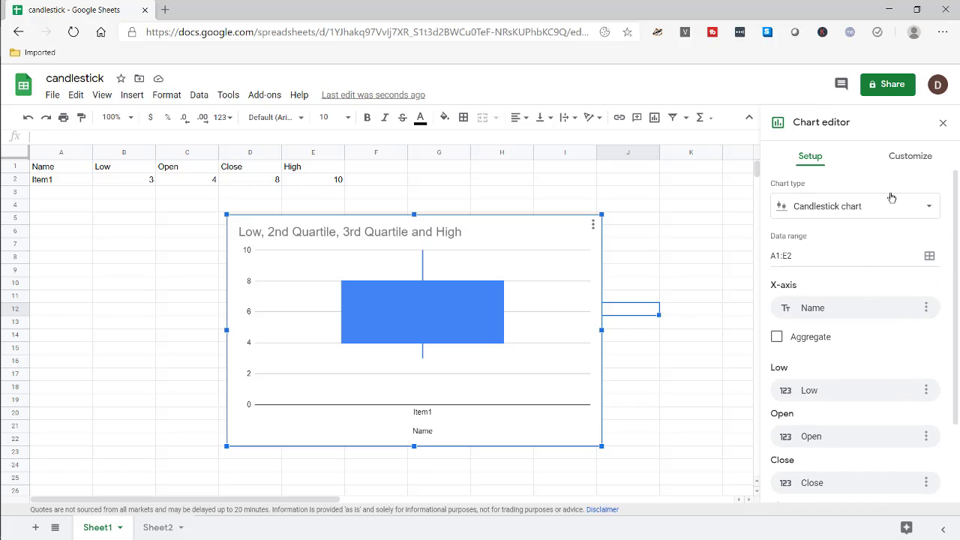
pyautogui.click(918, 157)
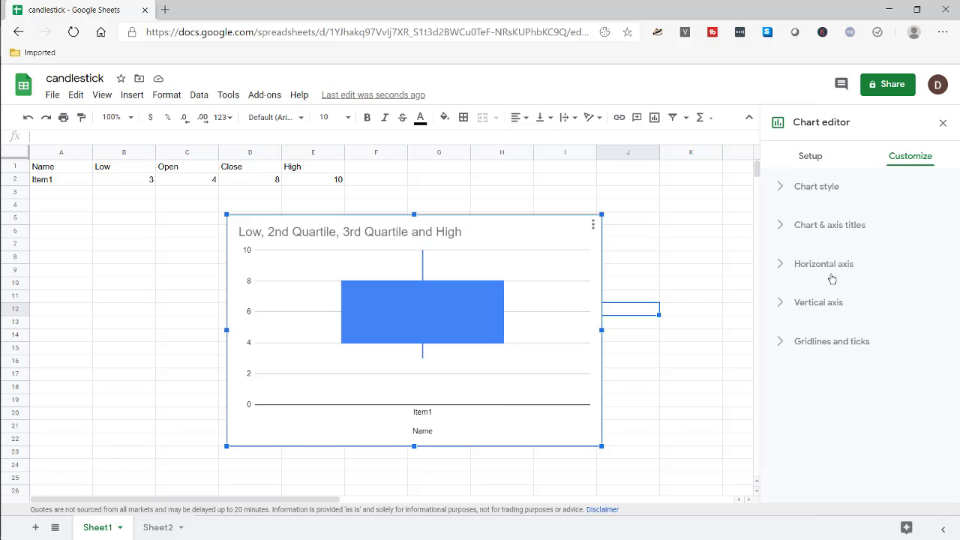
pyautogui.click(804, 227)
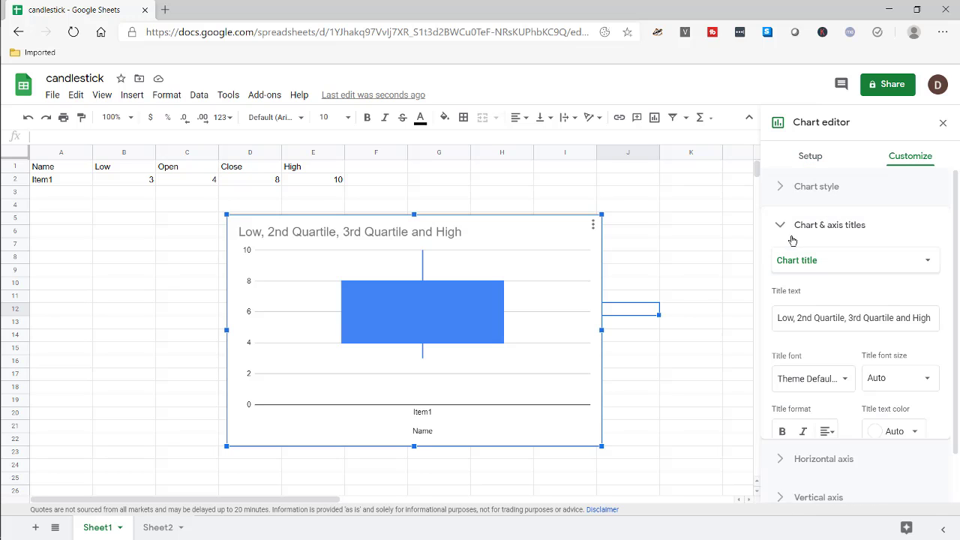
pyautogui.click(825, 262)
pyautogui.click(825, 266)
pyautogui.click(818, 318)
pyautogui.doubleClick(827, 318)
pyautogui.tripleClick(827, 318)
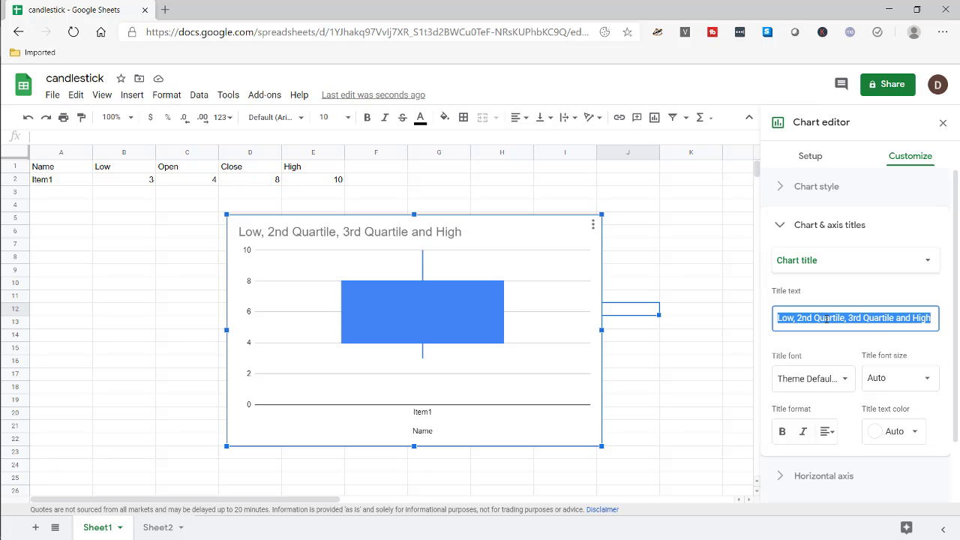
pyautogui.press('BackSpace')
pyautogui.write('Stock Proi')
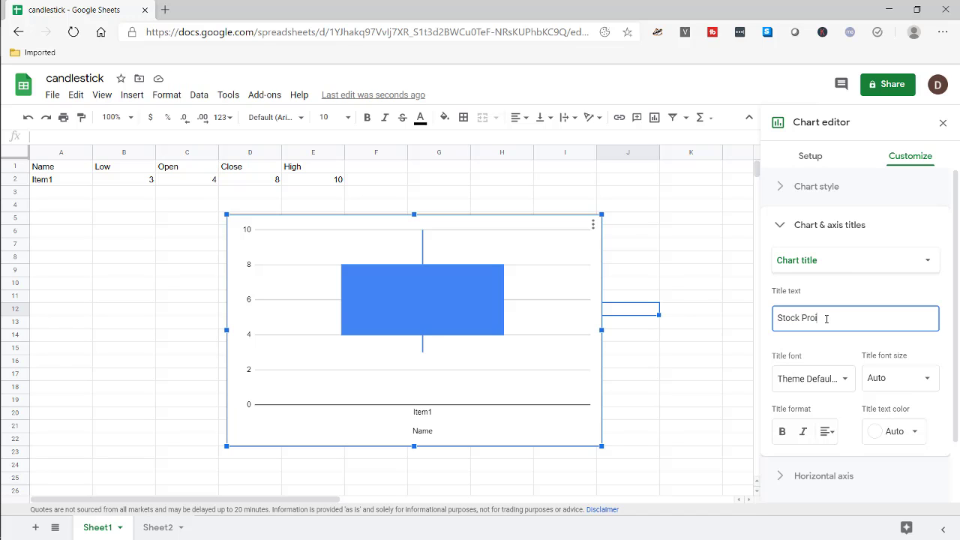
pyautogui.press('BackSpace')
pyautogui.press('BackSpace')
pyautogui.press('BackSpace')
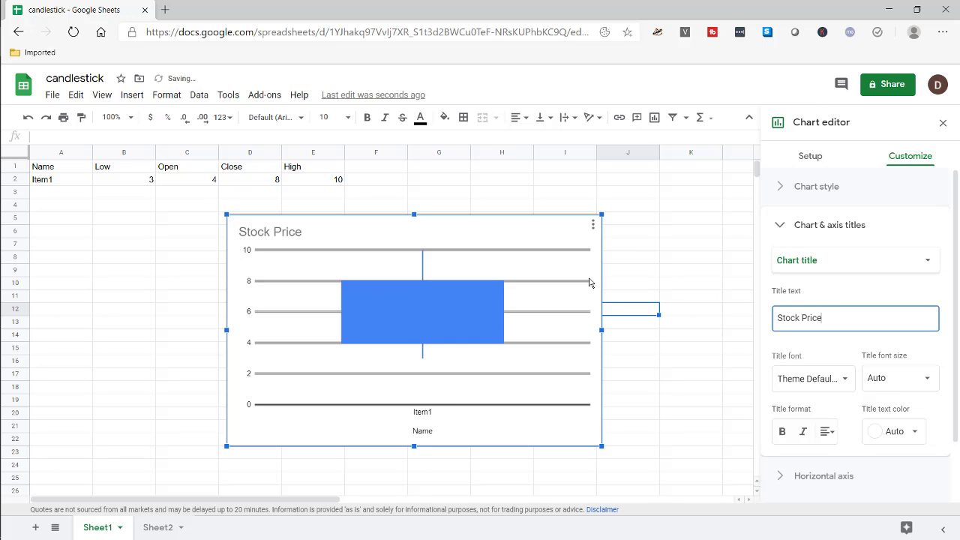
# Remove the major gridlines from the chart's vertical axis and close the chart settings
pyautogui.scroll(-4, 784, 304)
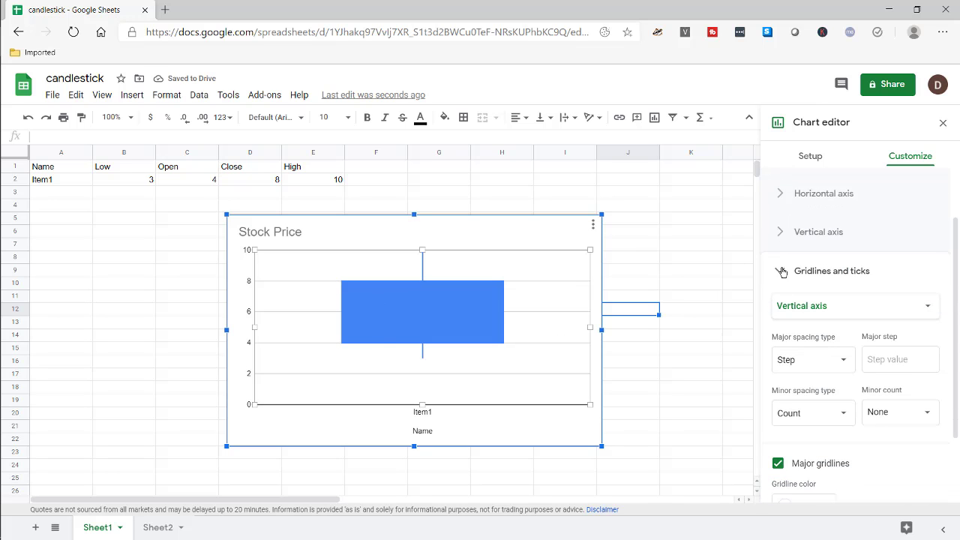
pyautogui.scroll(-2, 796, 354)
pyautogui.click(780, 375)
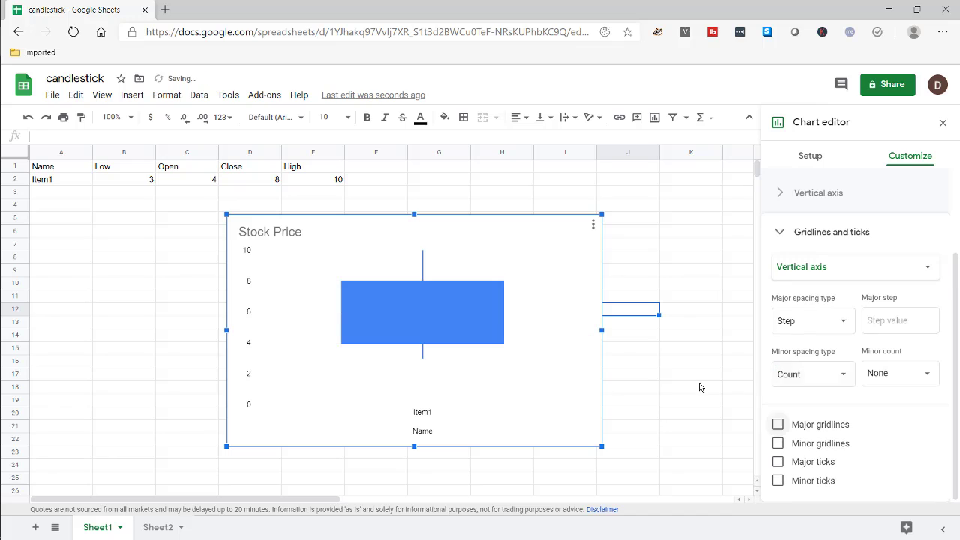
pyautogui.click(688, 349)
# Set the chart's horizontal axis title to "Items" and move the chart slightly down and to the right
pyautogui.click(422, 439)
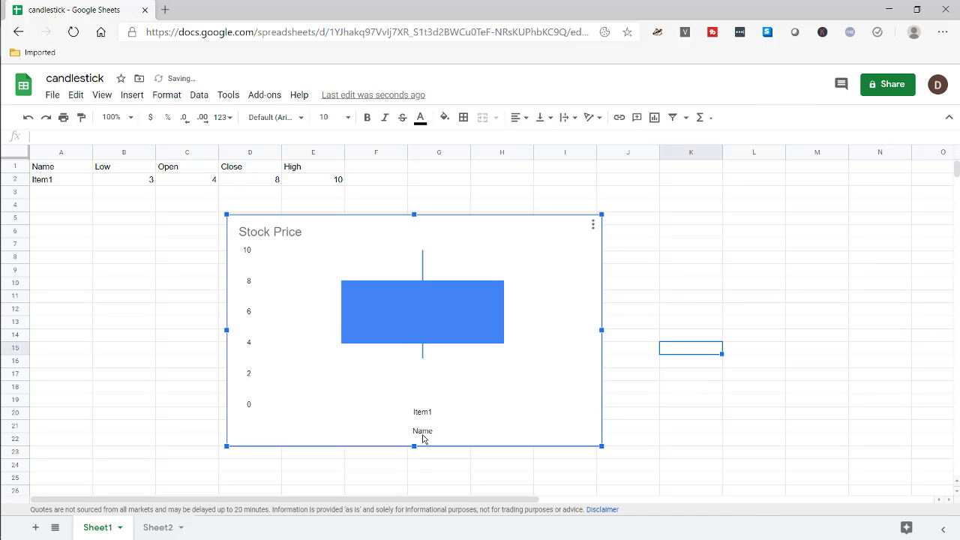
pyautogui.click(593, 226)
pyautogui.click(572, 243)
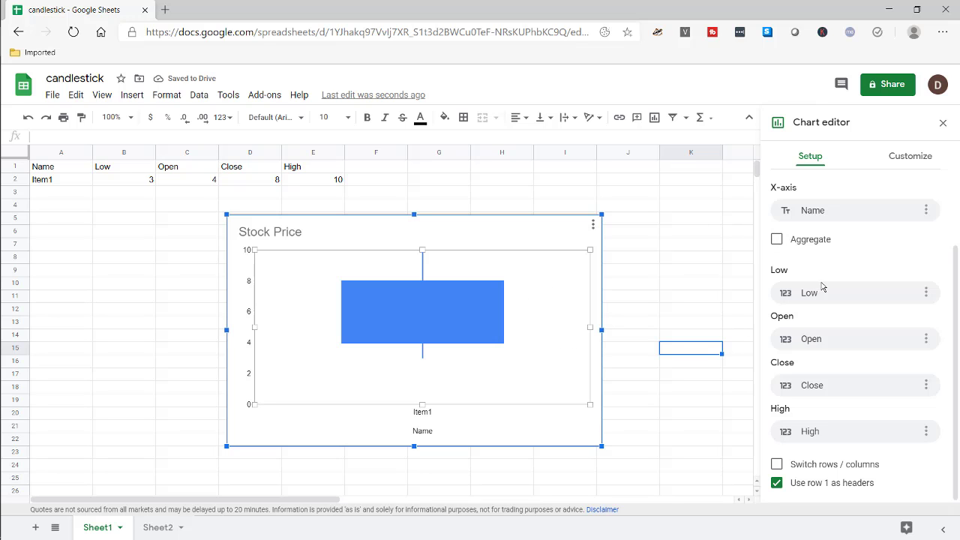
pyautogui.click(440, 430)
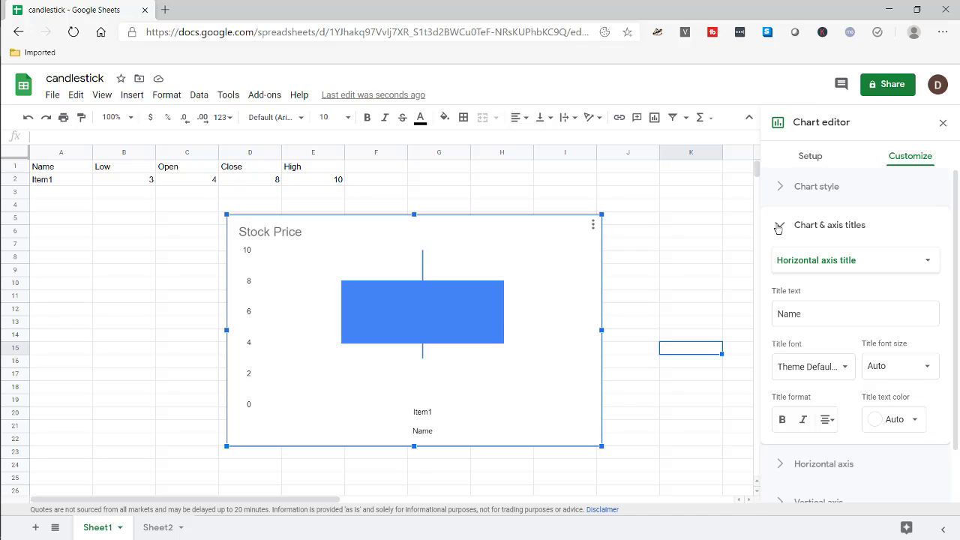
pyautogui.moveTo(796, 314); pyautogui.dragTo(790, 314)
pyautogui.doubleClick(790, 306)
pyautogui.write('Items')
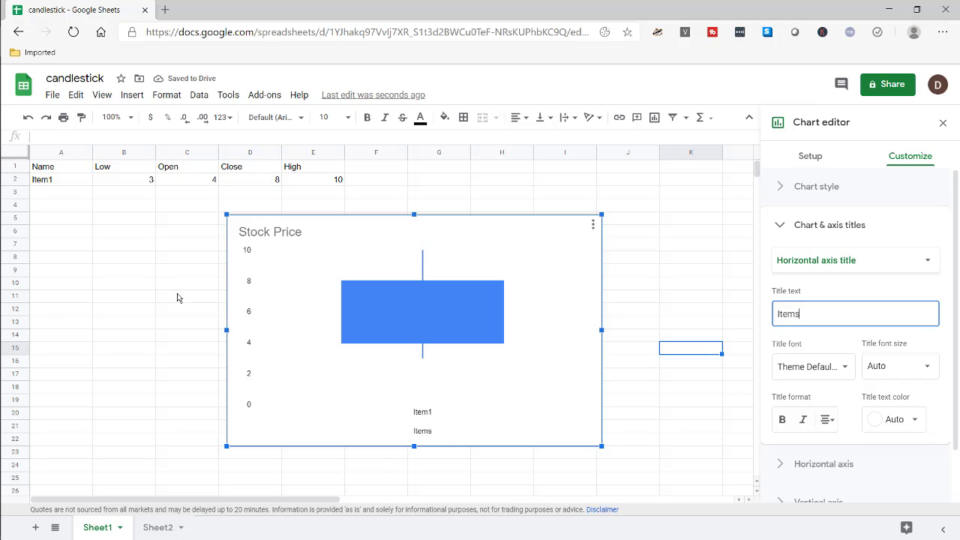
pyautogui.moveTo(505, 218); pyautogui.dragTo(530, 234)
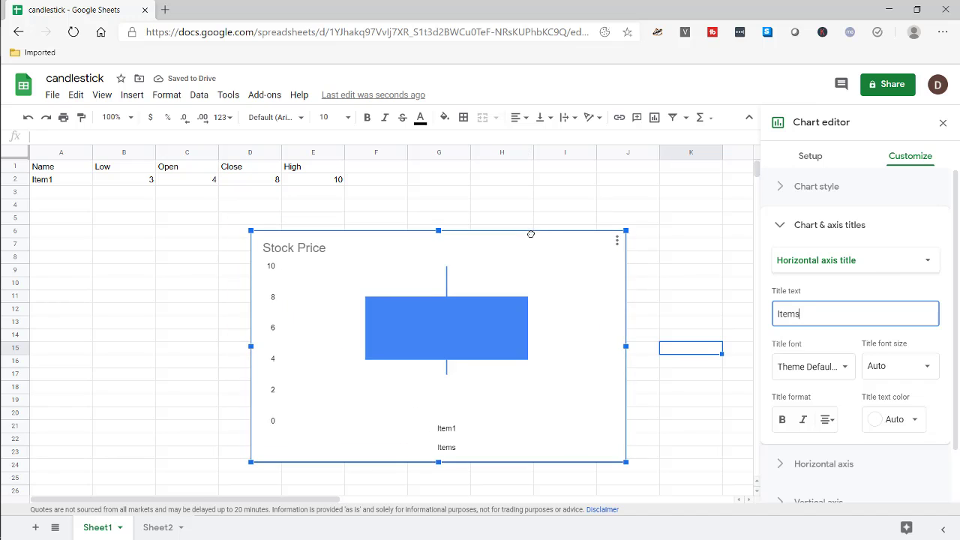
pyautogui.click(943, 122)
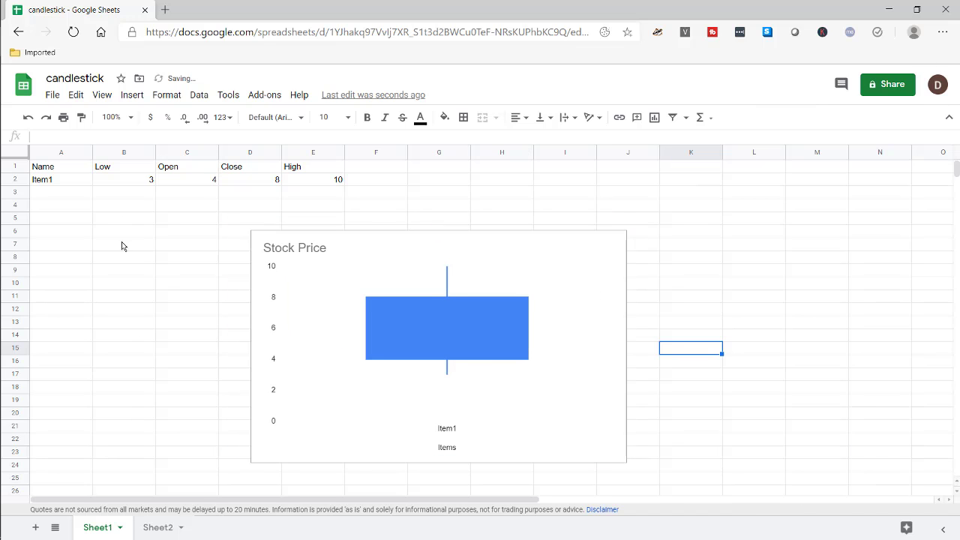
# Add an Item2 row in row 3 with Low 2, Open 5, Close 6 and High 9
pyautogui.click(67, 196)
pyautogui.write('Ite')
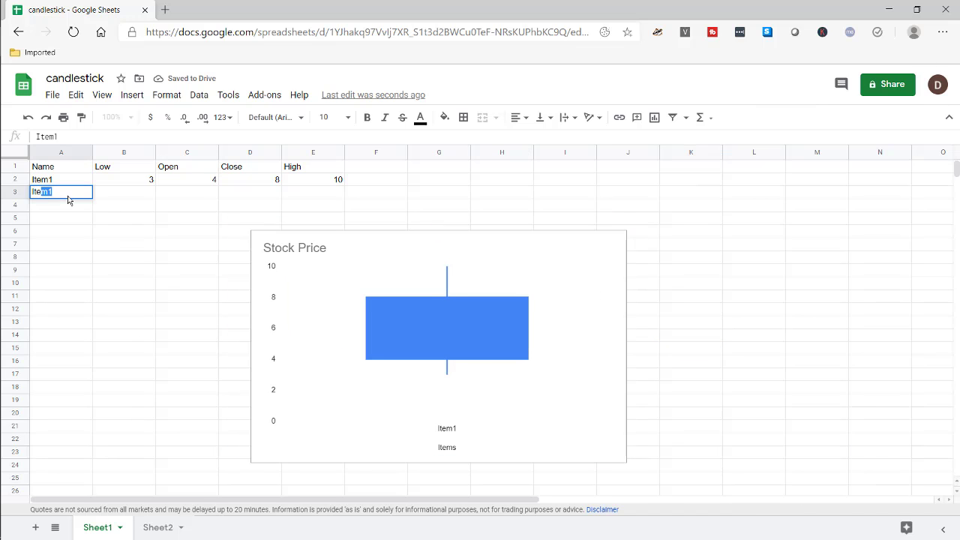
pyautogui.write('m2')
pyautogui.press('Tab')
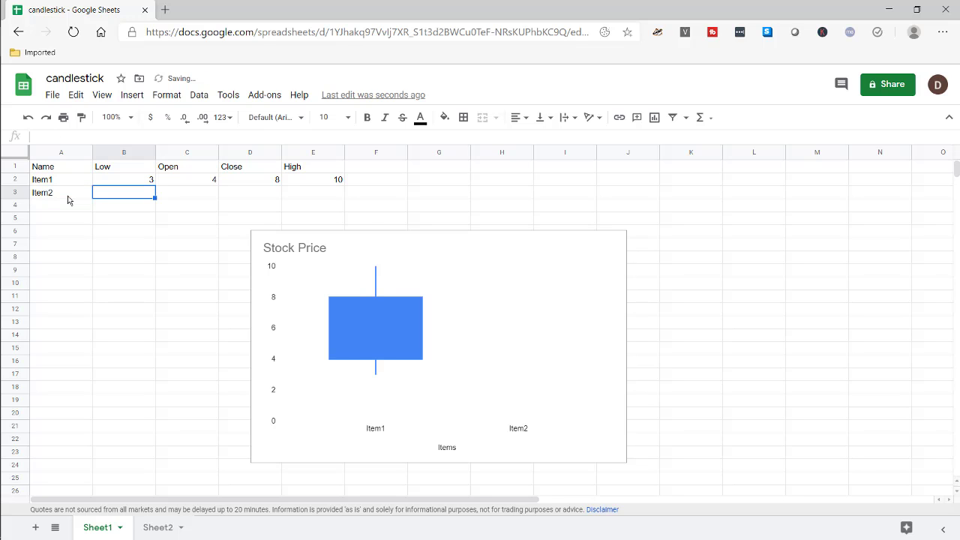
pyautogui.write('2')
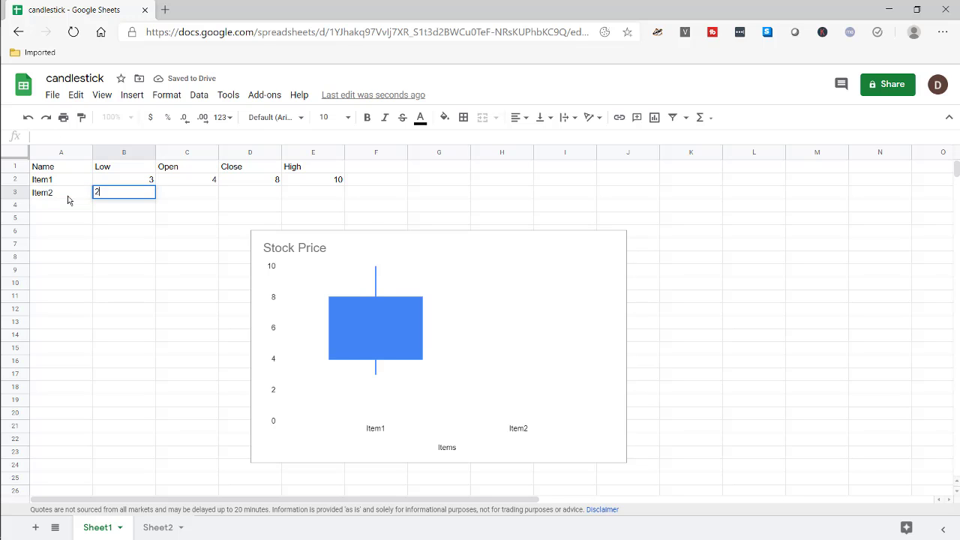
pyautogui.press('Tab')
pyautogui.write('5')
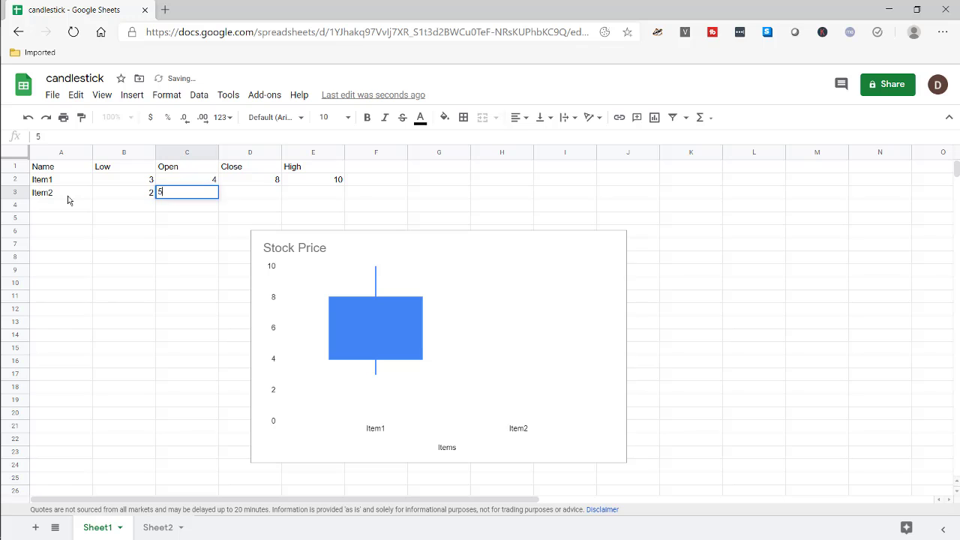
pyautogui.press('Tab')
pyautogui.write('6')
pyautogui.press('Tab')
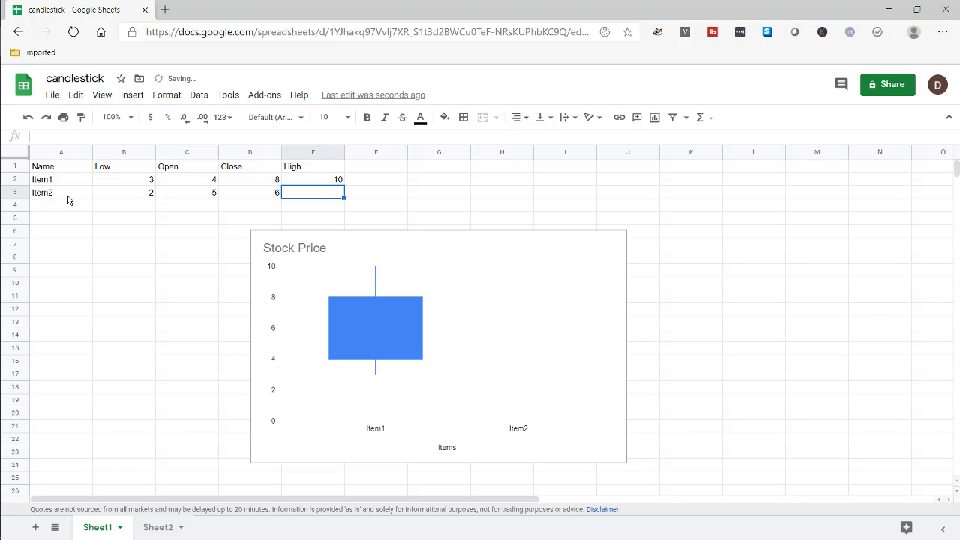
pyautogui.write('9')
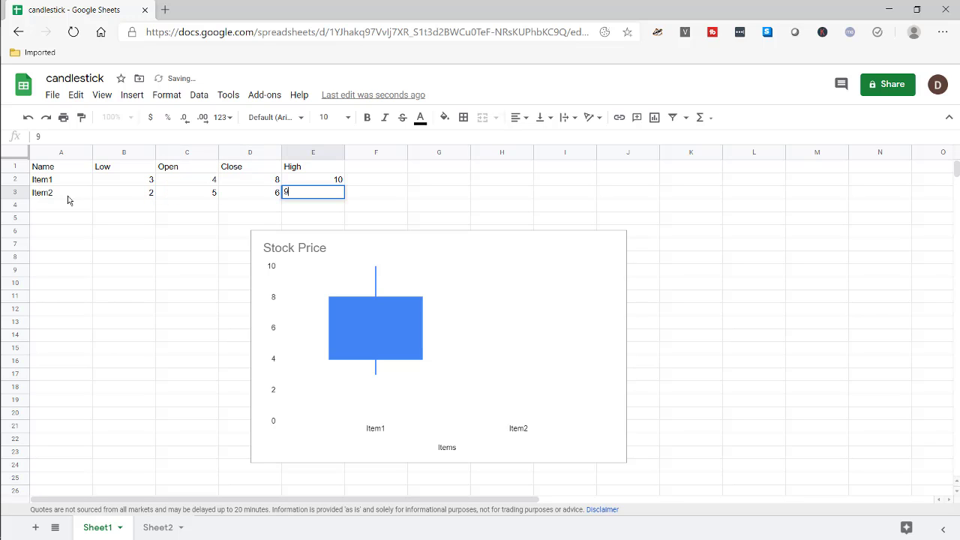
pyautogui.press('Return')
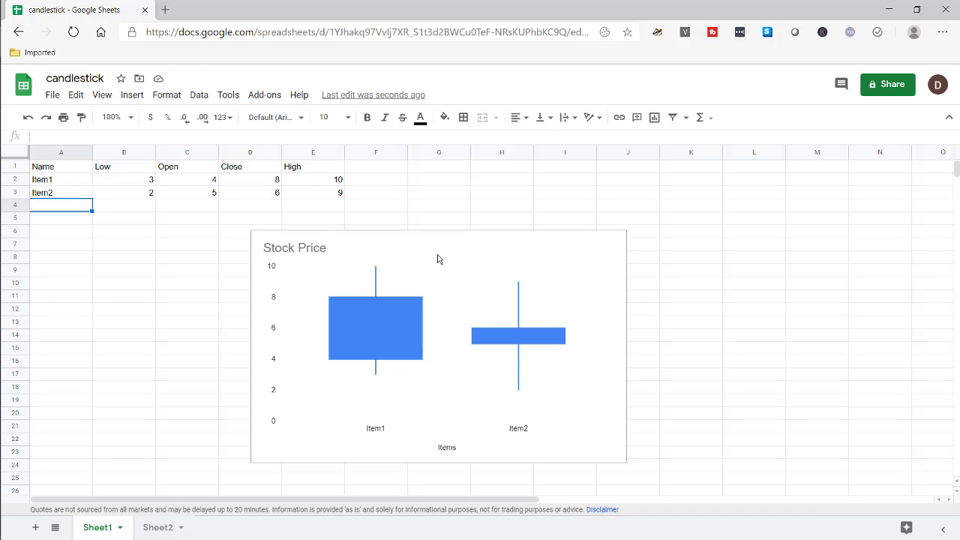
# Add a new sheet and enter "Stock Ticker" in cell A1 and "aapl" in cell B1
pyautogui.click(154, 528)
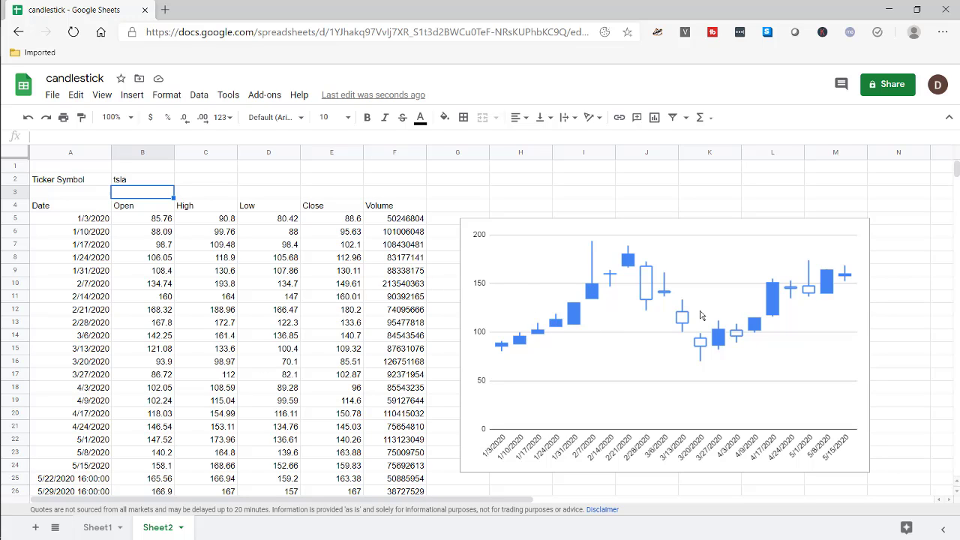
pyautogui.click(35, 528)
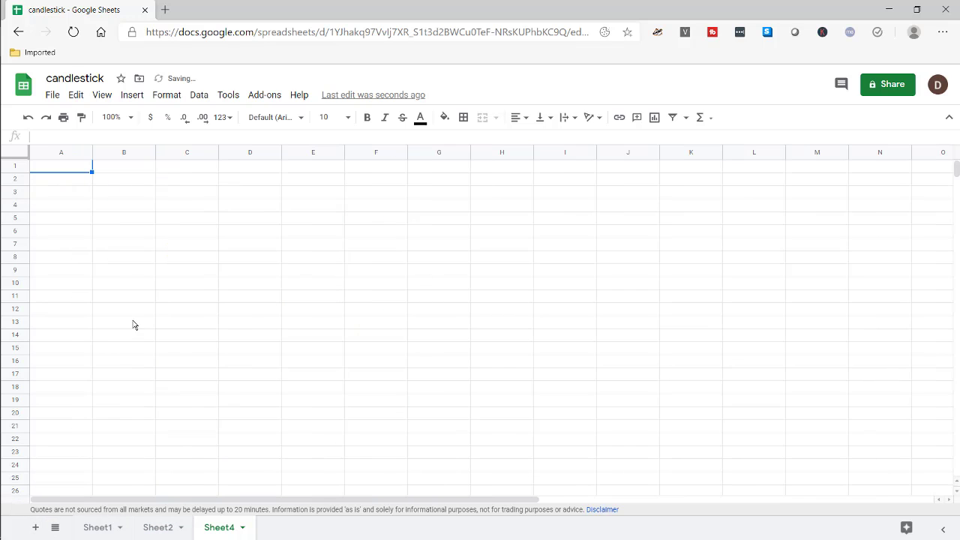
pyautogui.click(70, 169)
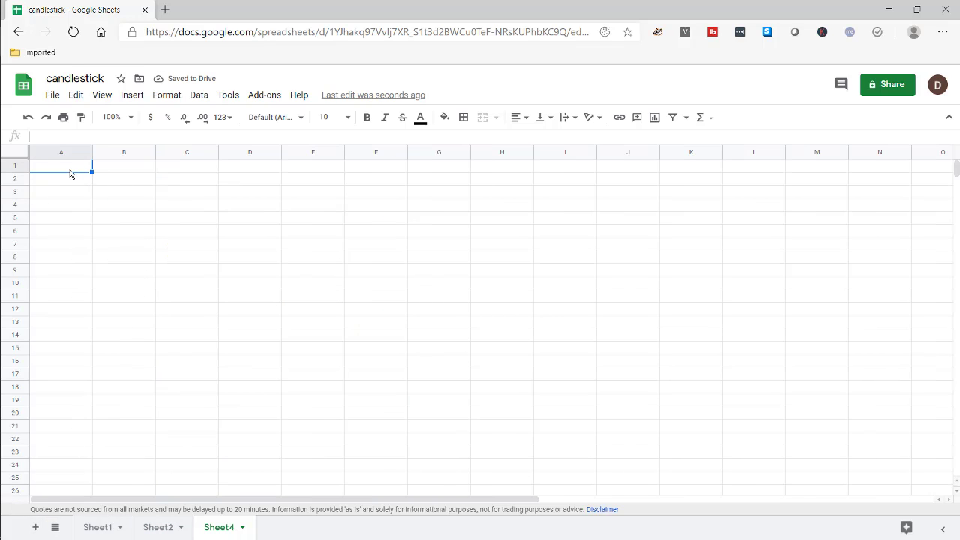
pyautogui.write('Stock ')
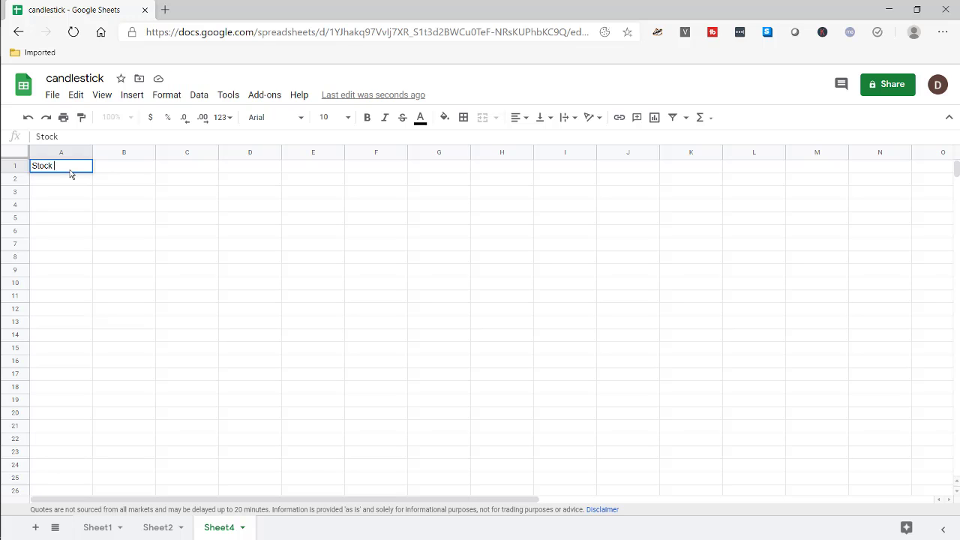
pyautogui.write('Ticker')
pyautogui.press('Tab')
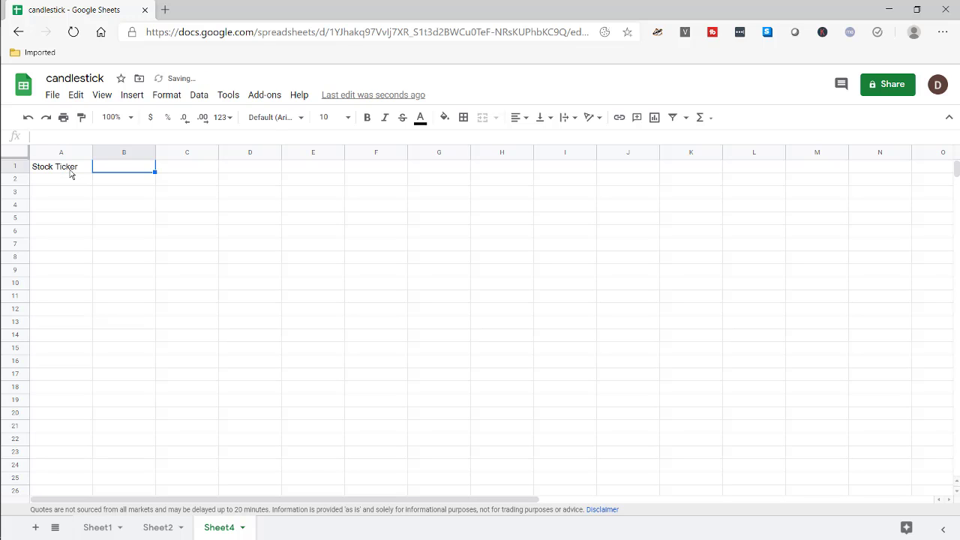
pyautogui.write('aapl')
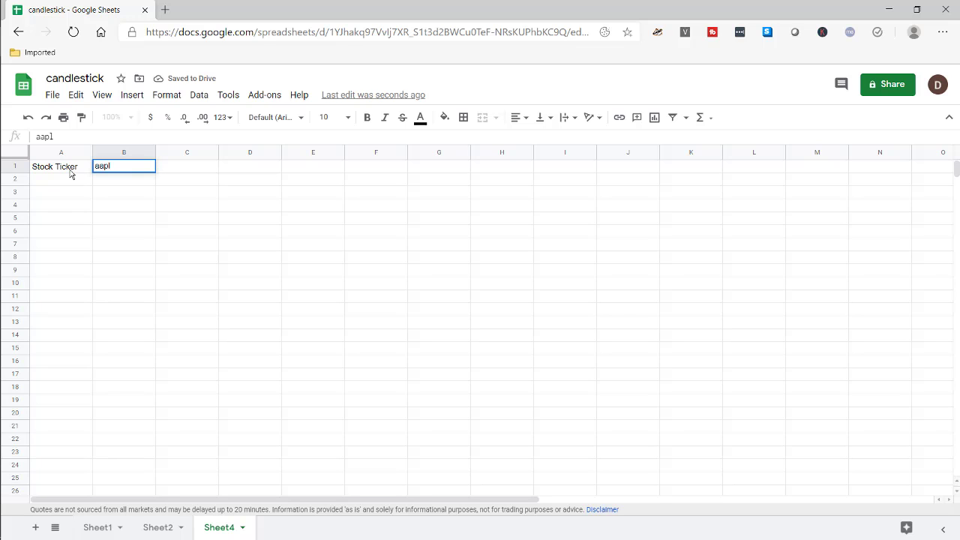
# Start a GOOGLEFINANCE formula in cell A3 with B1 as the ticker and "price" as the attribute
pyautogui.click(60, 195)
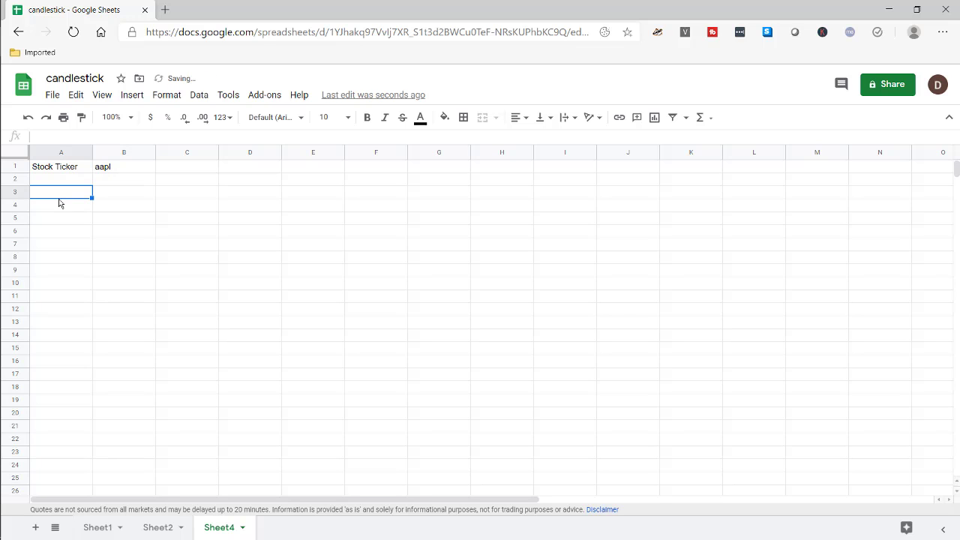
pyautogui.write('=foo')
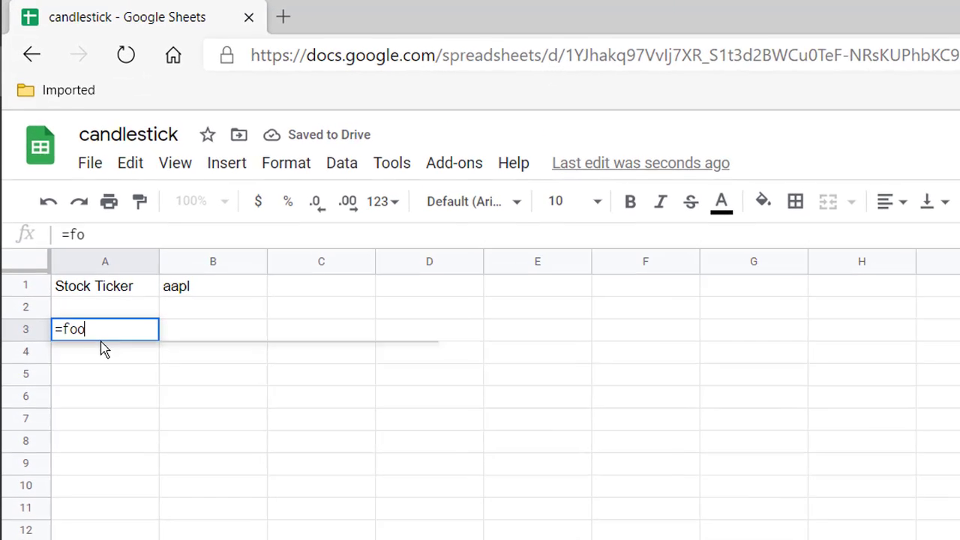
pyautogui.press('BackSpace')
pyautogui.press('BackSpace')
pyautogui.press('BackSpace')
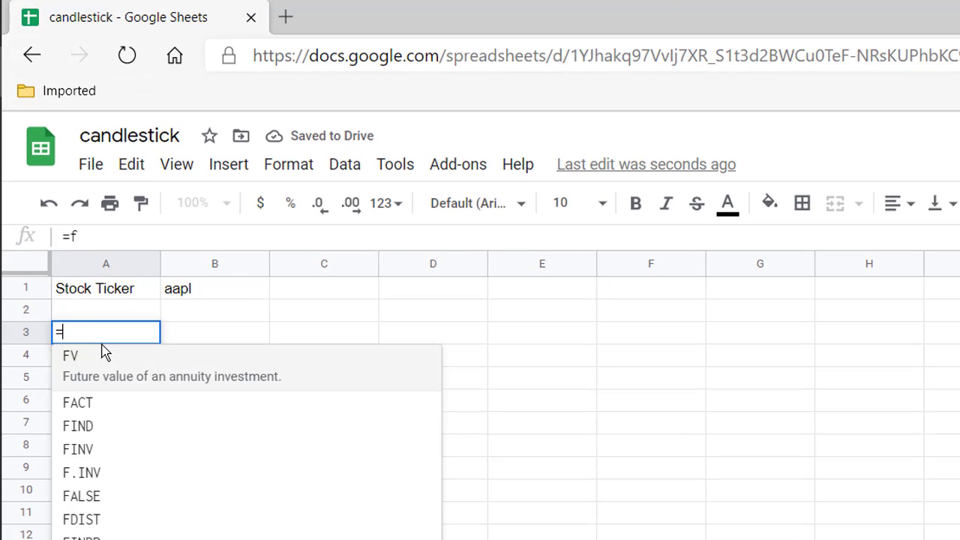
pyautogui.write('goo')
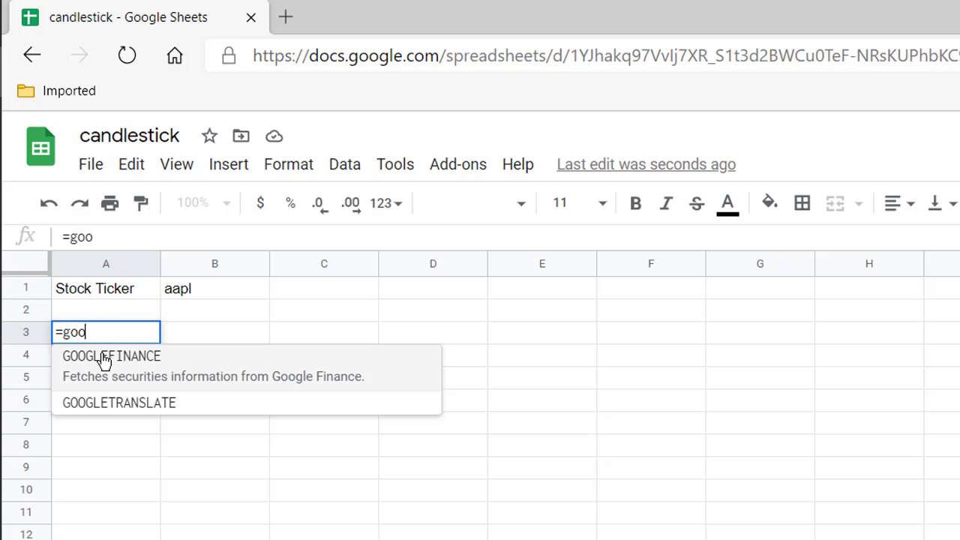
pyautogui.click(104, 354)
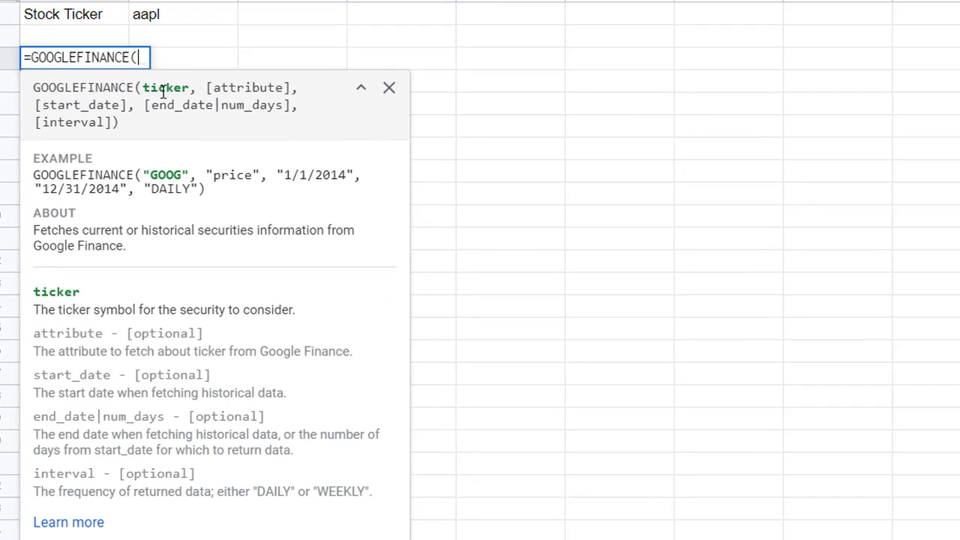
pyautogui.click(171, 17)
pyautogui.write(',')
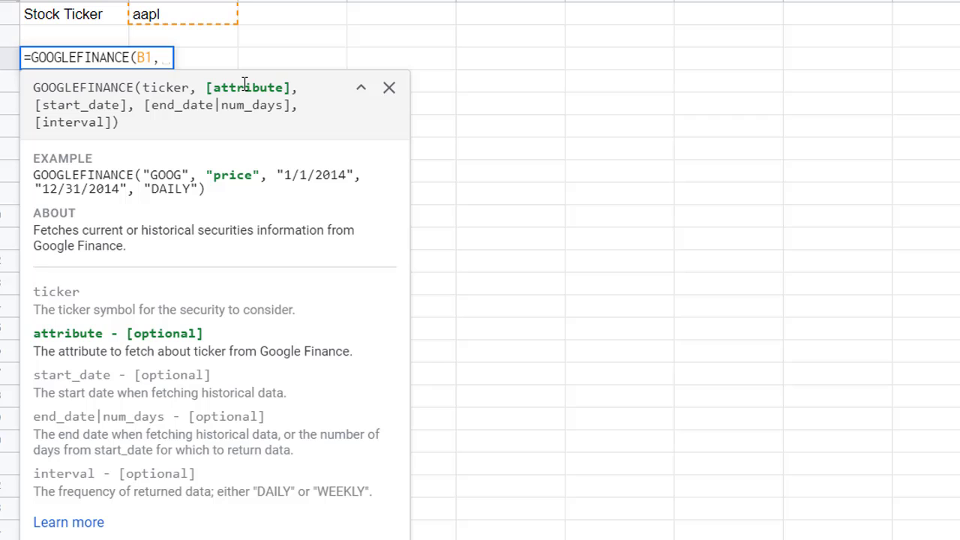
pyautogui.write('"price"')
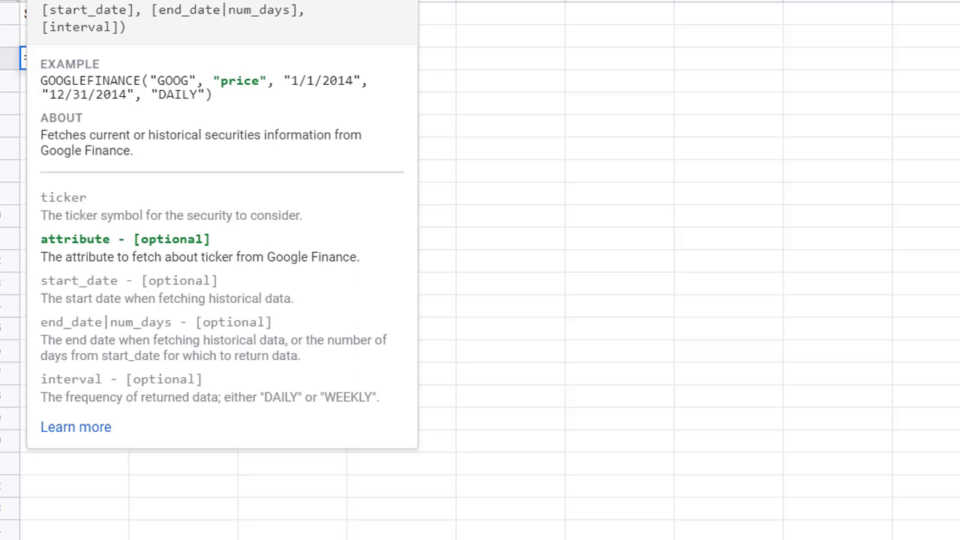
pyautogui.write(',')
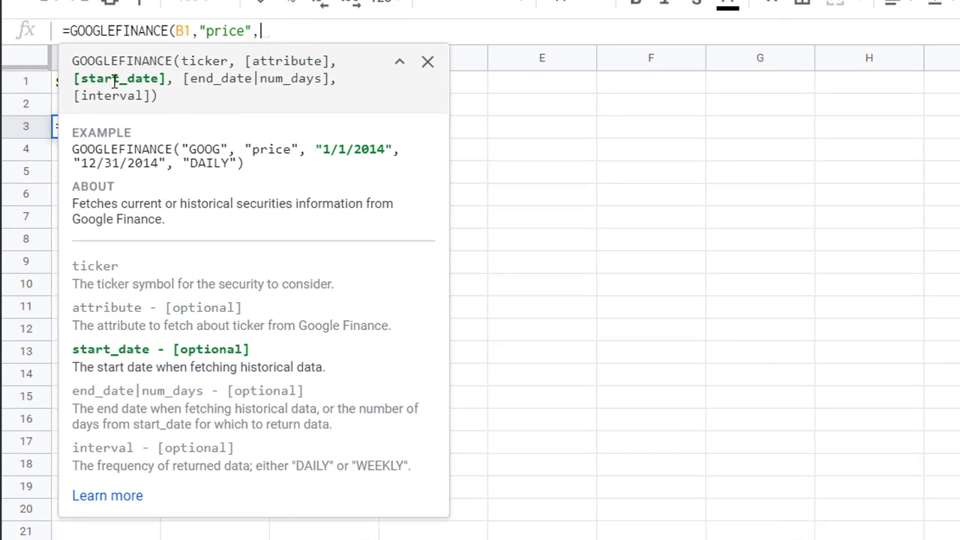
# Add 1/1/2020 as the start date and 11/30/2020 as the end date, both unquoted, in the GOOGLEFINANCE formula
pyautogui.write('1/1/2020,')
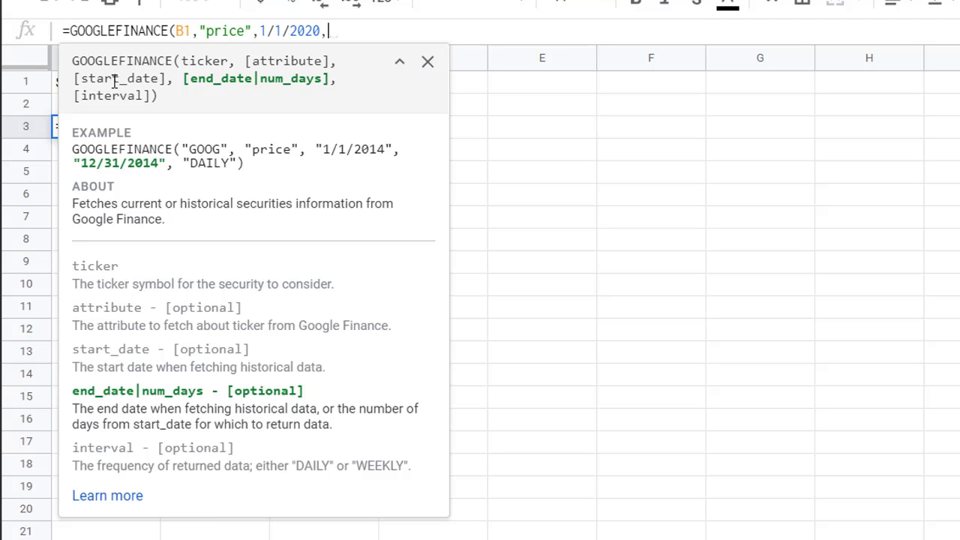
pyautogui.write('11')
pyautogui.write('/')
pyautogui.write('30/2929')
pyautogui.press('BackSpace')
pyautogui.press('BackSpace')
pyautogui.press('BackSpace')
pyautogui.write('2')
pyautogui.press('BackSpace')
pyautogui.write('0209')
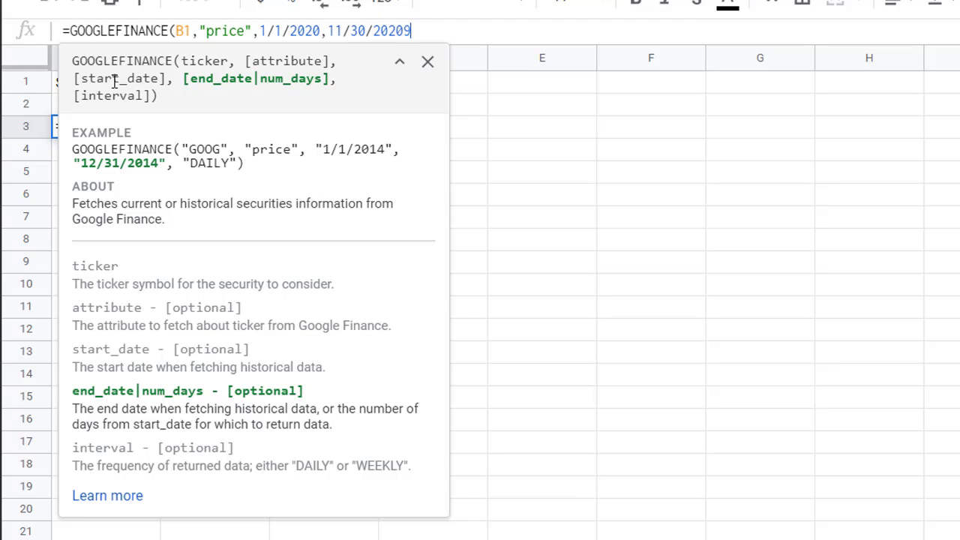
pyautogui.press('BackSpace')
pyautogui.write('0')
pyautogui.press('BackSpace')
pyautogui.write(',')
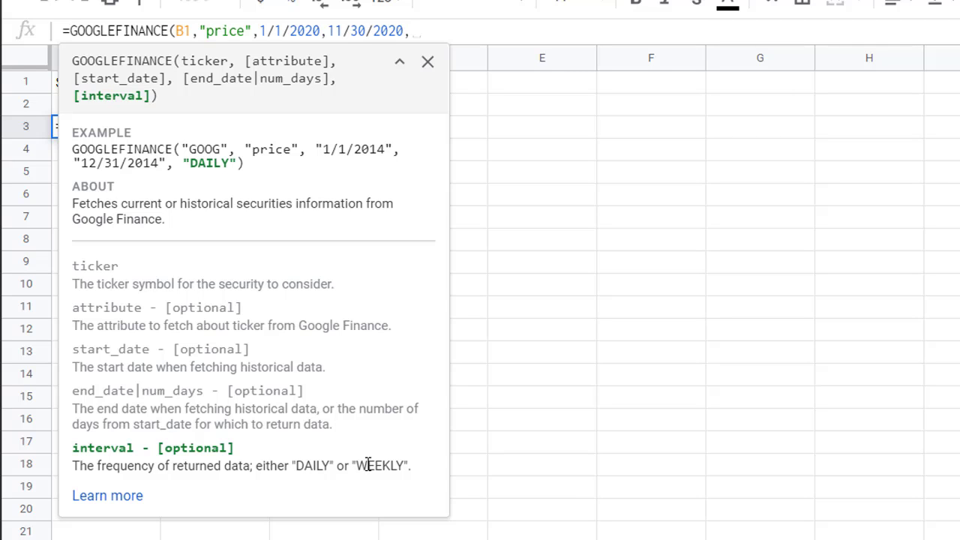
# Set the formula's interval to "daily" in quotation marks, close the parenthesis and enter the formula
pyautogui.write('daily')
pyautogui.press('BackSpace')
pyautogui.press('BackSpace')
pyautogui.press('BackSpace')
pyautogui.press('BackSpace')
pyautogui.press('BackSpace')
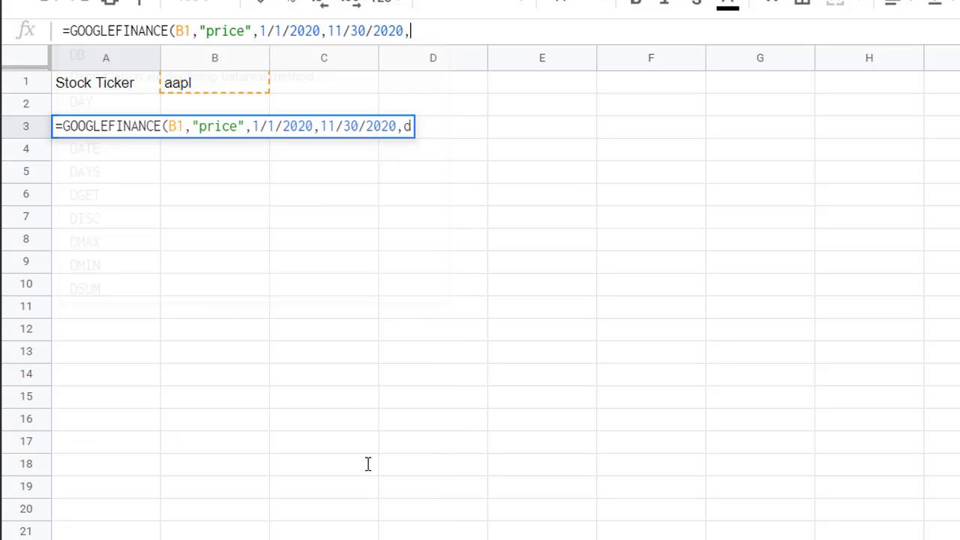
pyautogui.write('"')
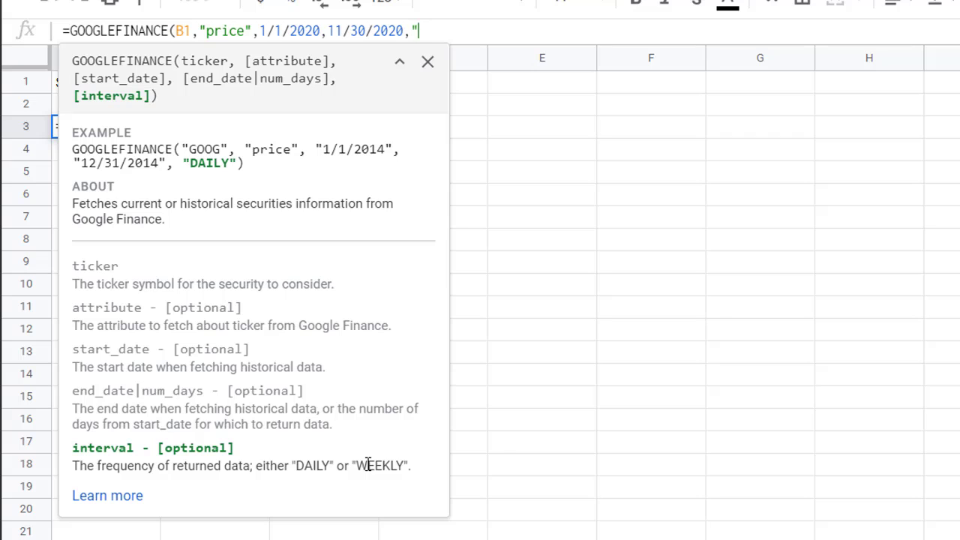
pyautogui.write('daily"')
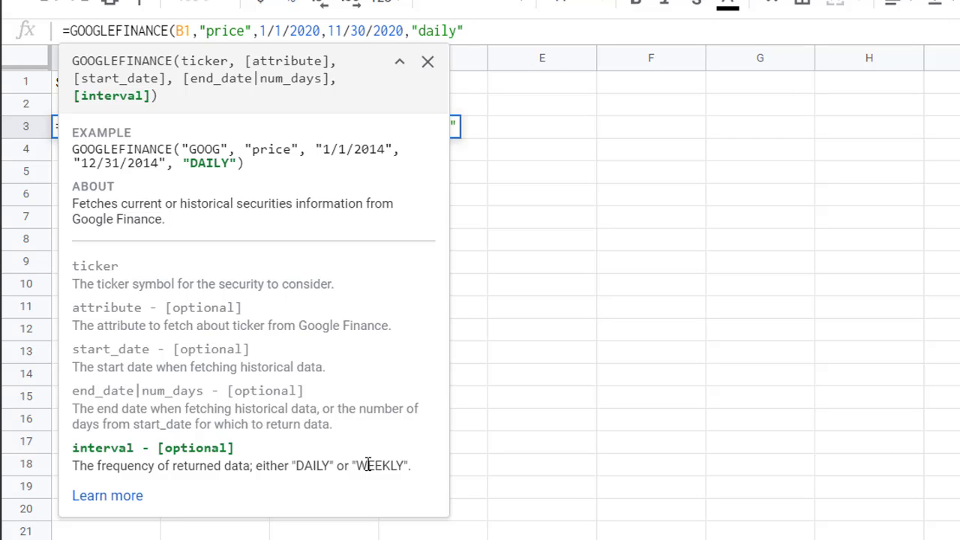
pyautogui.write(')')
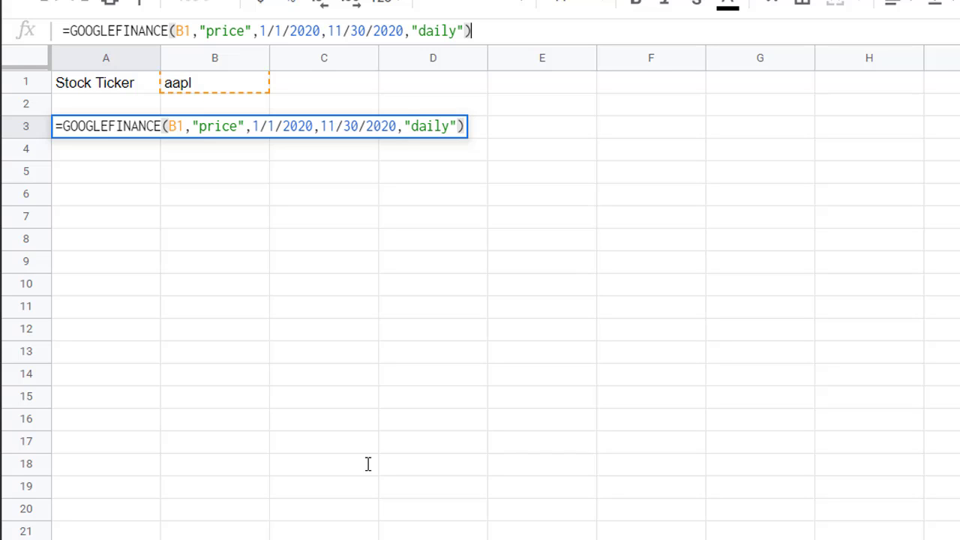
pyautogui.press('Return')
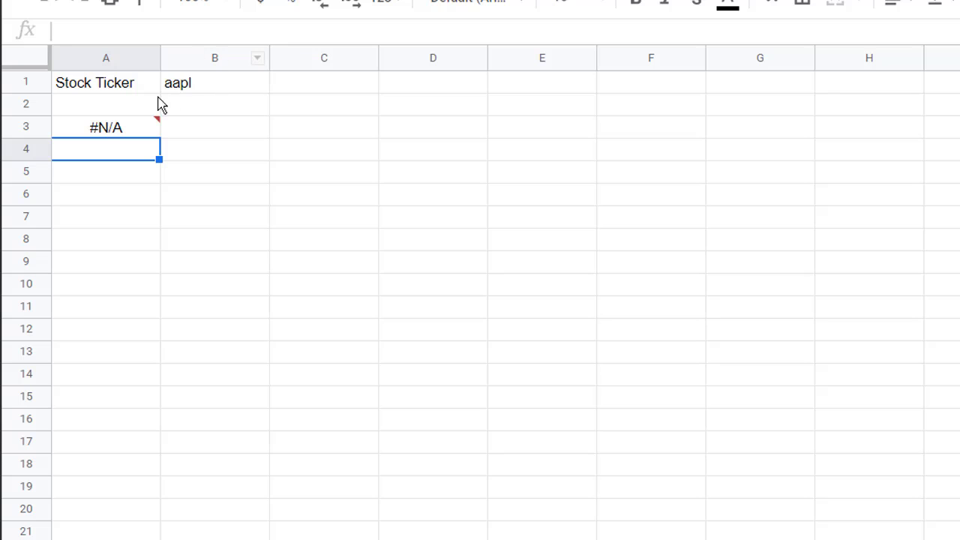
# Edit the GOOGLEFINANCE formula in cell A3 to put the start date in quotation marks as "1/1/202", followed by a comma
pyautogui.click(141, 128)
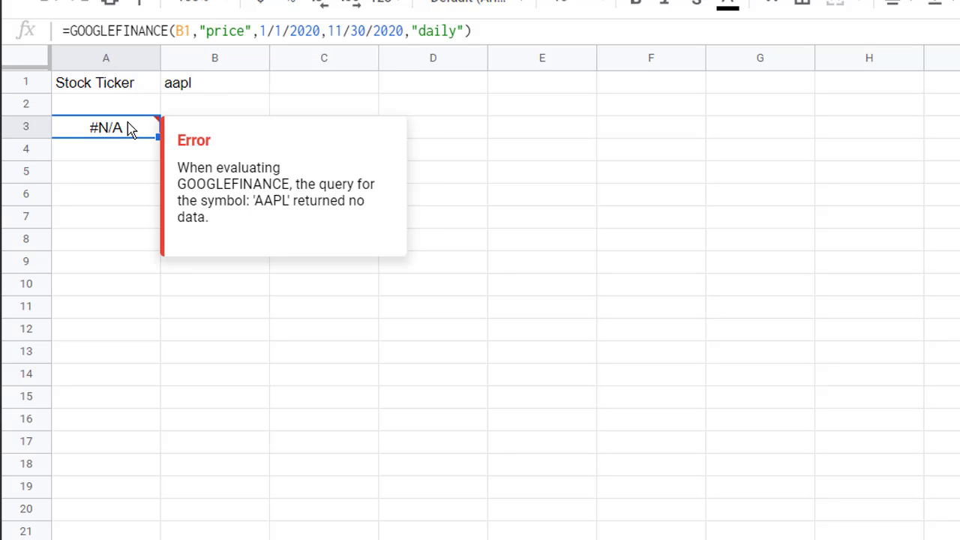
pyautogui.click(166, 31)
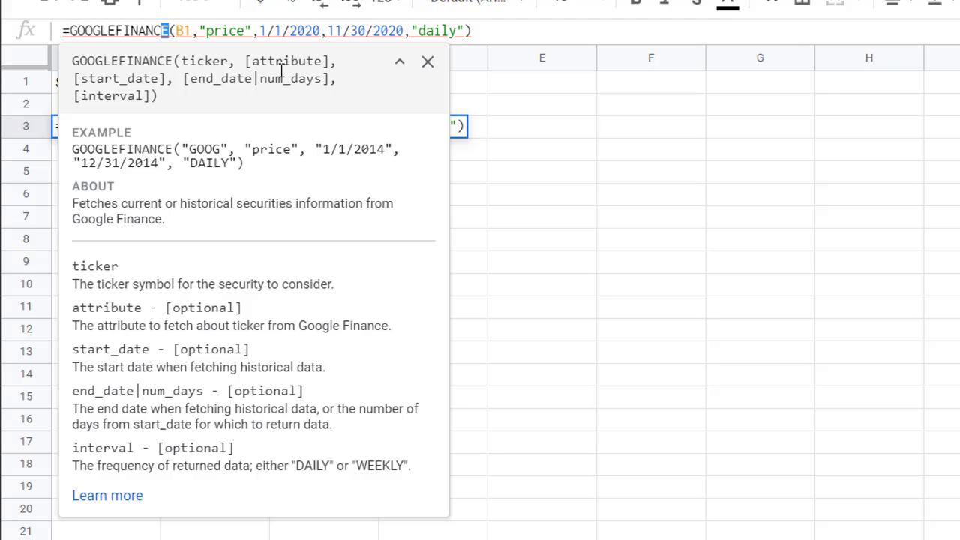
pyautogui.click(289, 33)
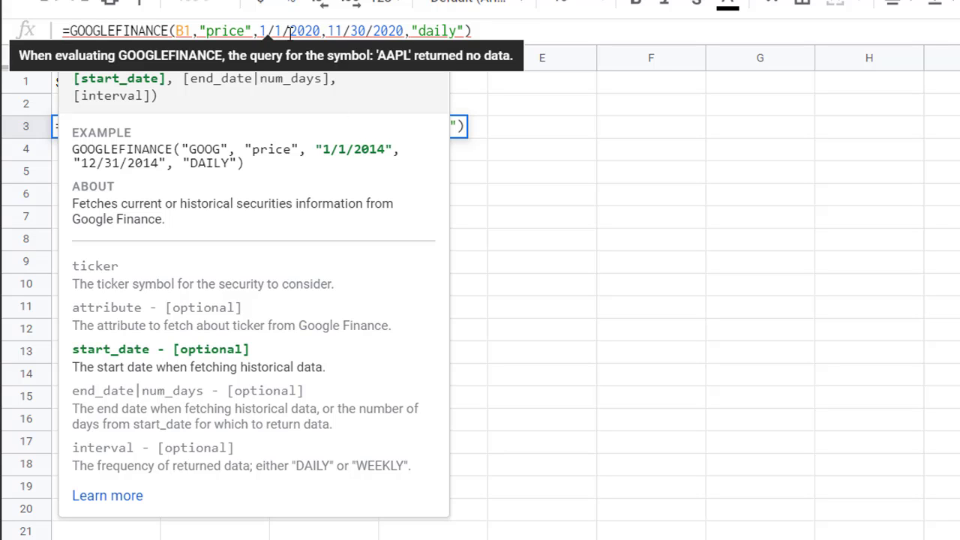
pyautogui.doubleClick(260, 30)
pyautogui.write('"')
pyautogui.doubleClick(330, 30)
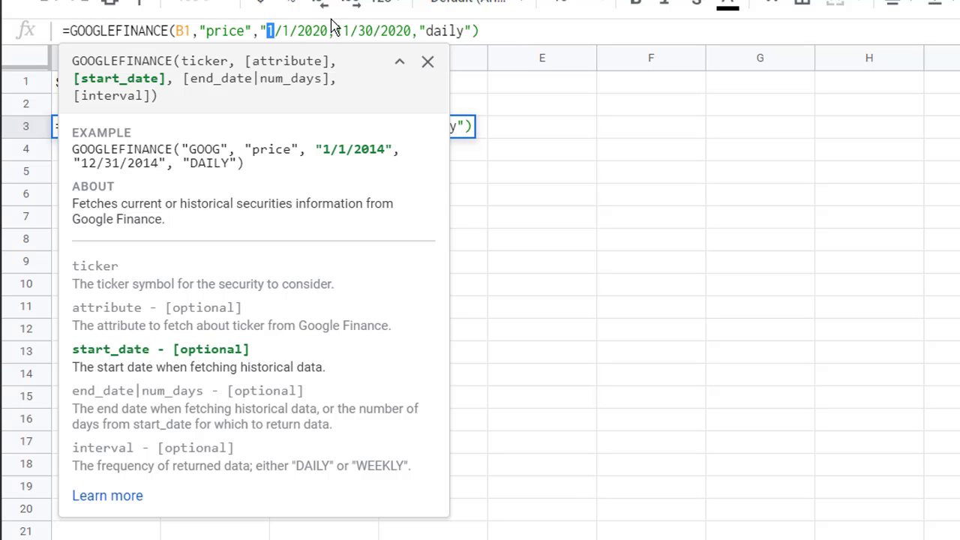
pyautogui.press('BackSpace')
pyautogui.press('BackSpace')
pyautogui.write('",')
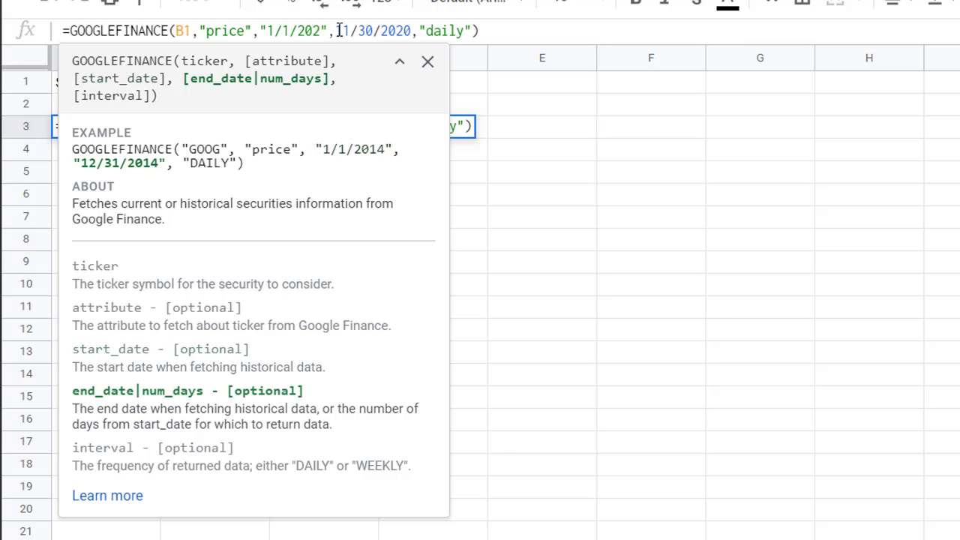
# Try to put the end date 11/30/2020 in quotation marks, keep "daily" as the interval, and enter the formula
pyautogui.write('"')
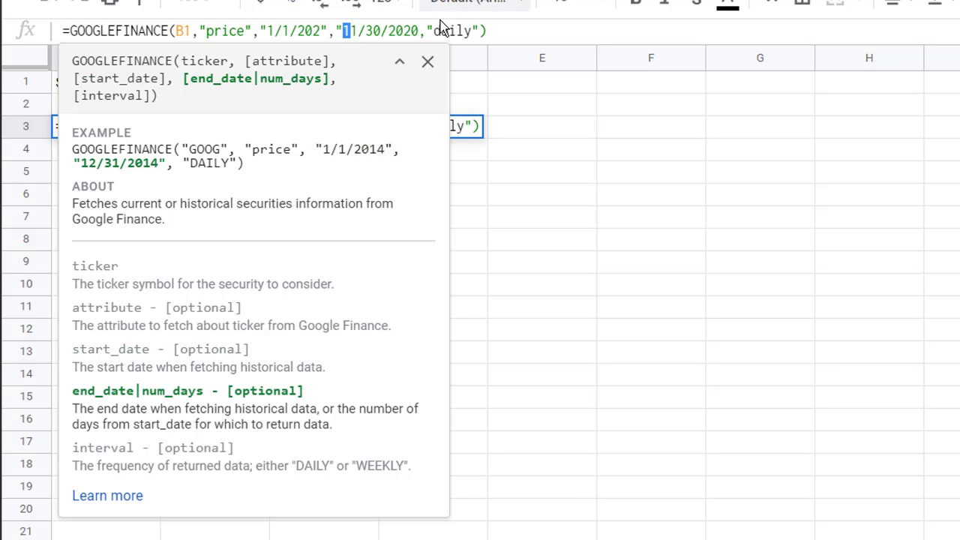
pyautogui.moveTo(422, 31)
pyautogui.mouseDown()
pyautogui.moveTo(412, 31)
pyautogui.moveTo(424, 30)
pyautogui.mouseUp()
pyautogui.write('"')
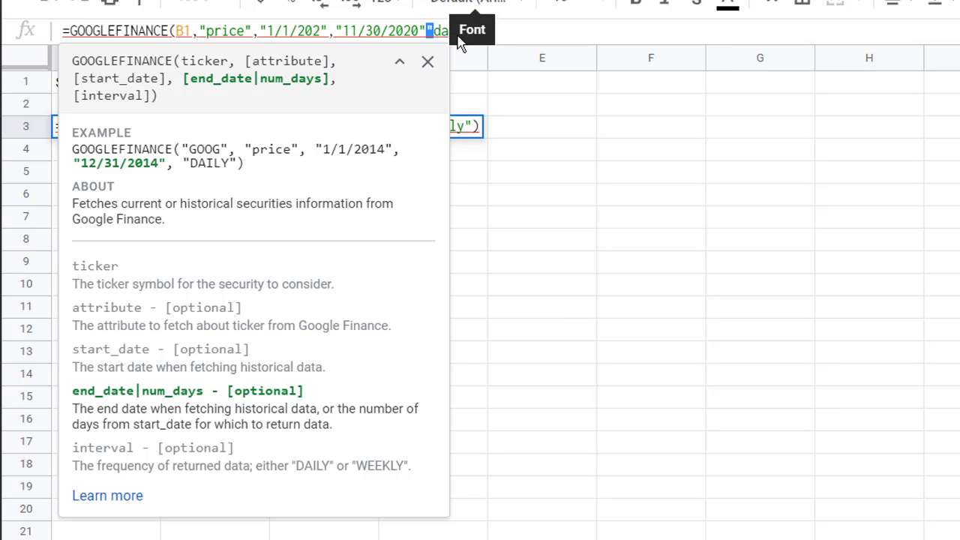
pyautogui.write(',')
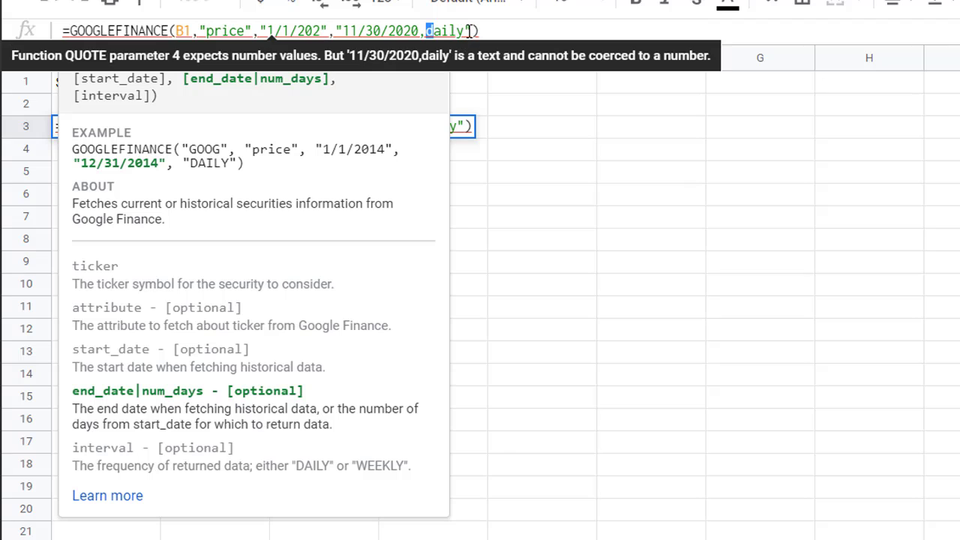
pyautogui.write('"')
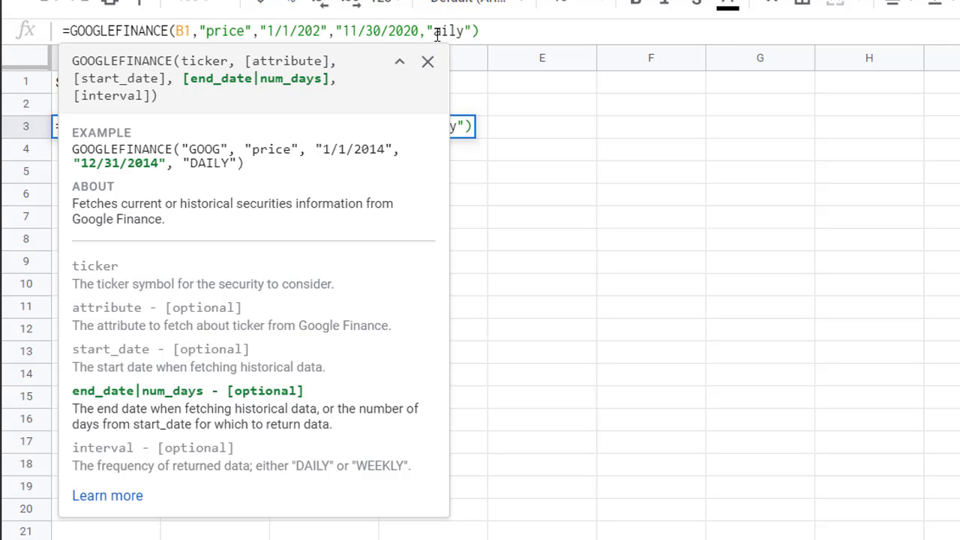
pyautogui.write('d')
pyautogui.hotkey('shift', 'Right')
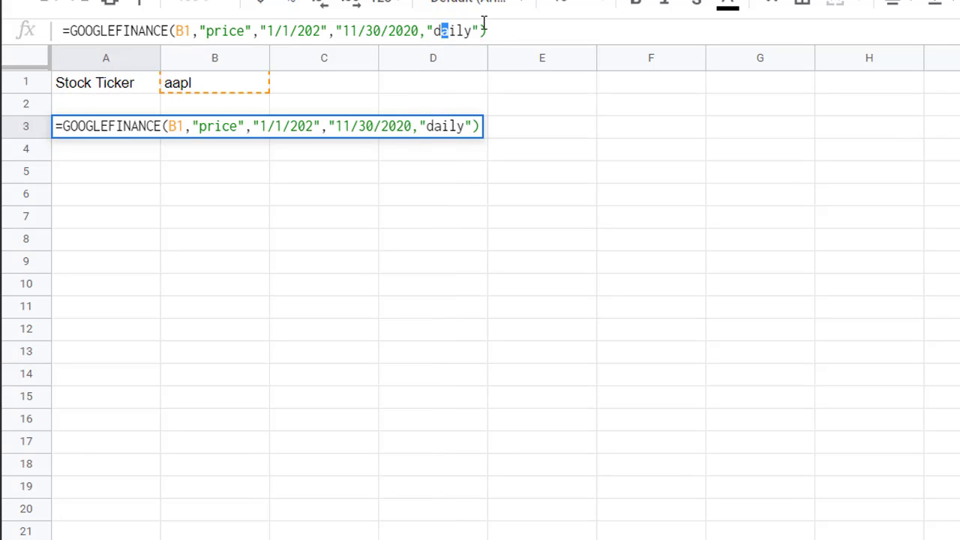
pyautogui.press('Return')
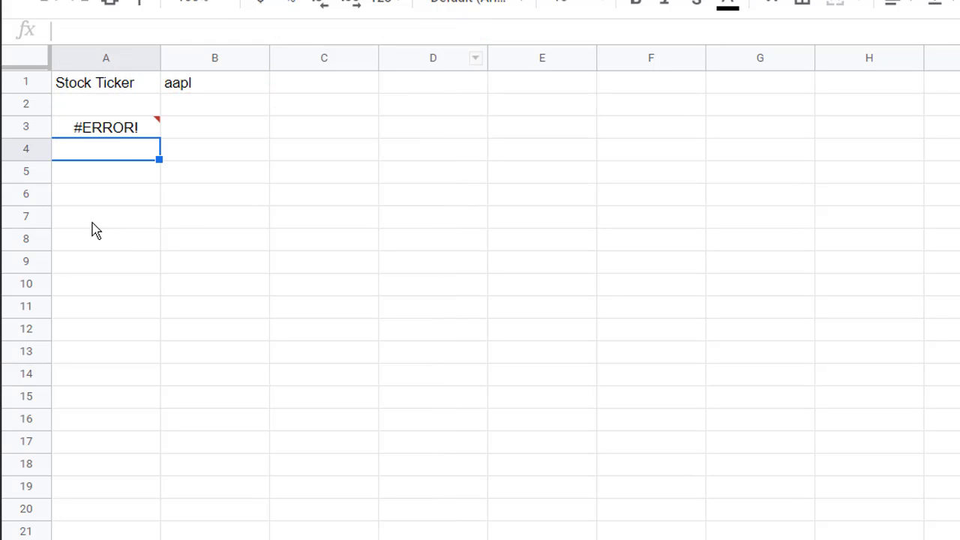
# Reopen the formula in A3 and add the closing quotation mark and comma to complete the end date argument "11/30/2020"
pyautogui.click(129, 133)
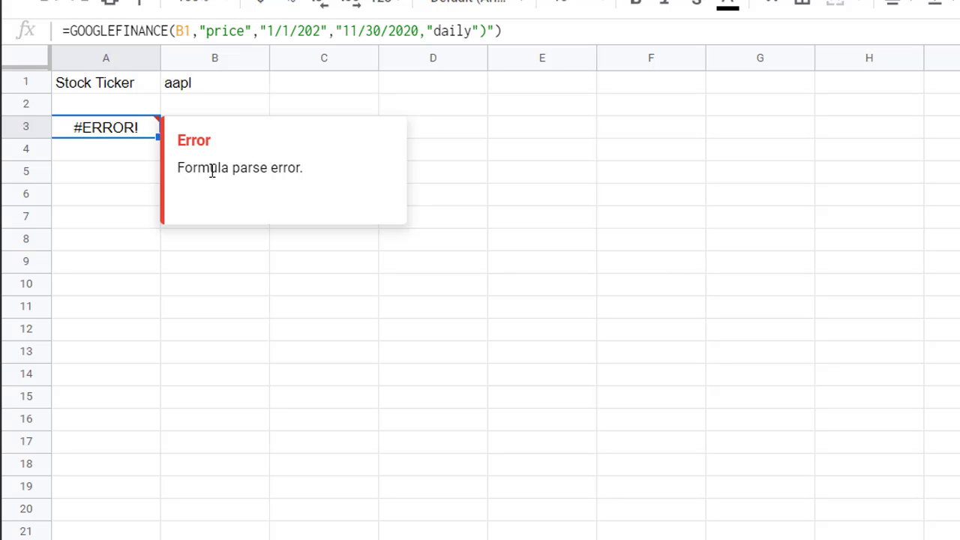
pyautogui.doubleClick(421, 31)
pyautogui.doubleClick(418, 32)
pyautogui.doubleClick(420, 31)
pyautogui.hotkey('shift', 'Left')
pyautogui.hotkey('shift', 'Left')
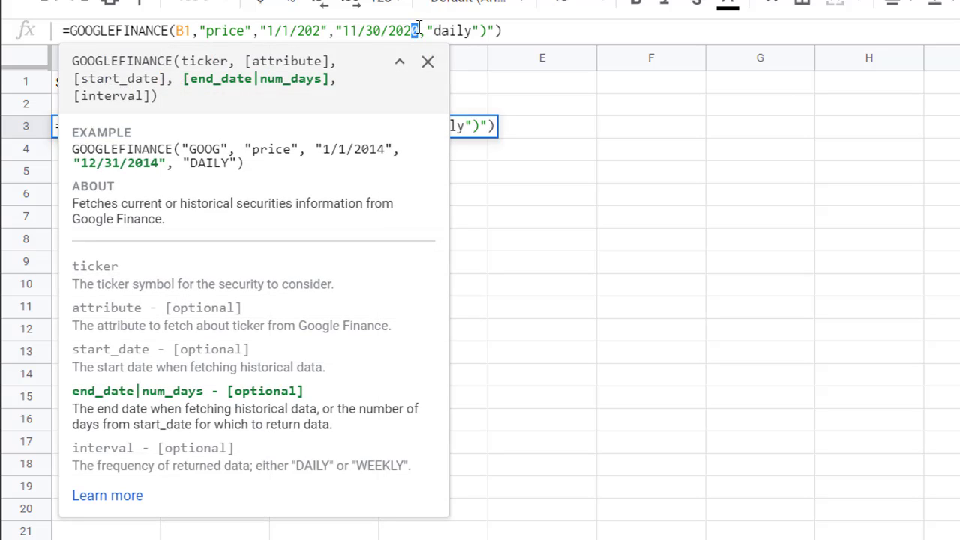
pyautogui.write('0",')
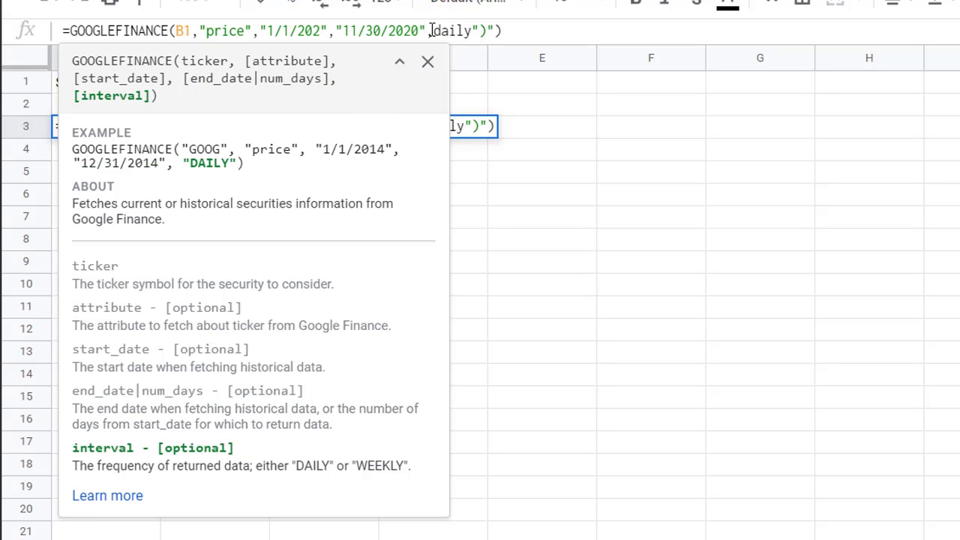
# Correct the end of the formula so the interval reads "daily" with a single closing parenthesis, and enter it
pyautogui.click(493, 28)
pyautogui.press('BackSpace')
pyautogui.press('BackSpace')
pyautogui.press('BackSpace')
pyautogui.press('Left')
pyautogui.write('"')
pyautogui.moveTo(434, 34); pyautogui.dragTo(441, 36)
pyautogui.write('"')
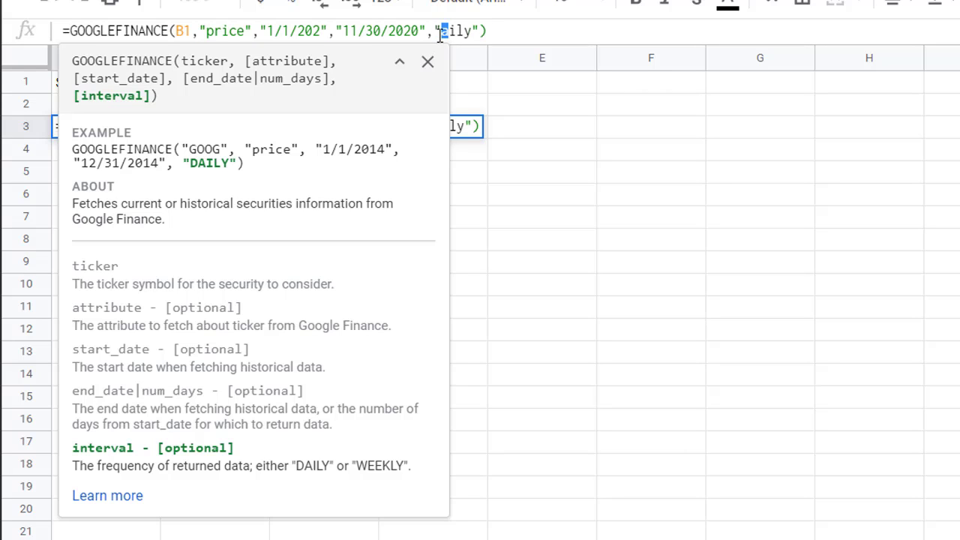
pyautogui.hotkey('ctrl', 'z')
pyautogui.hotkey('ctrl', 'z')
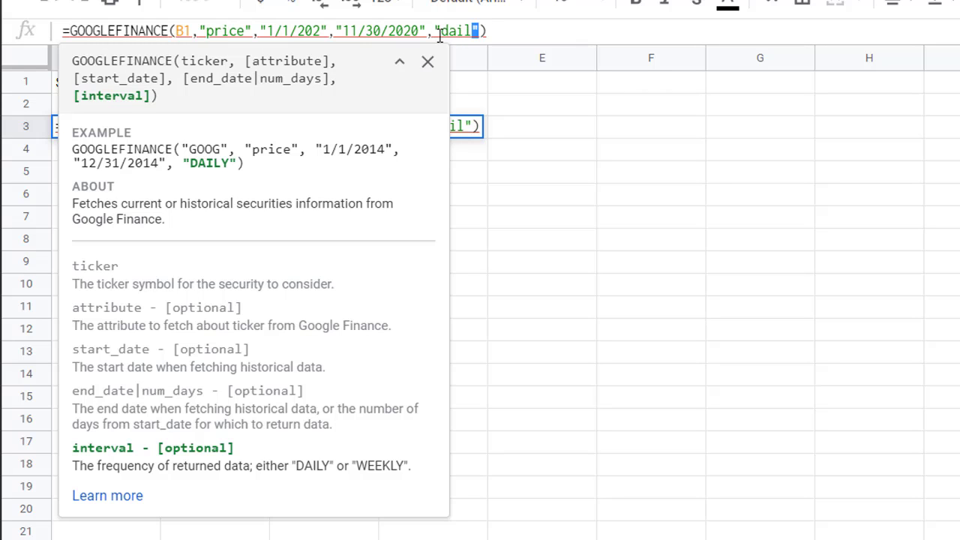
pyautogui.write('"')
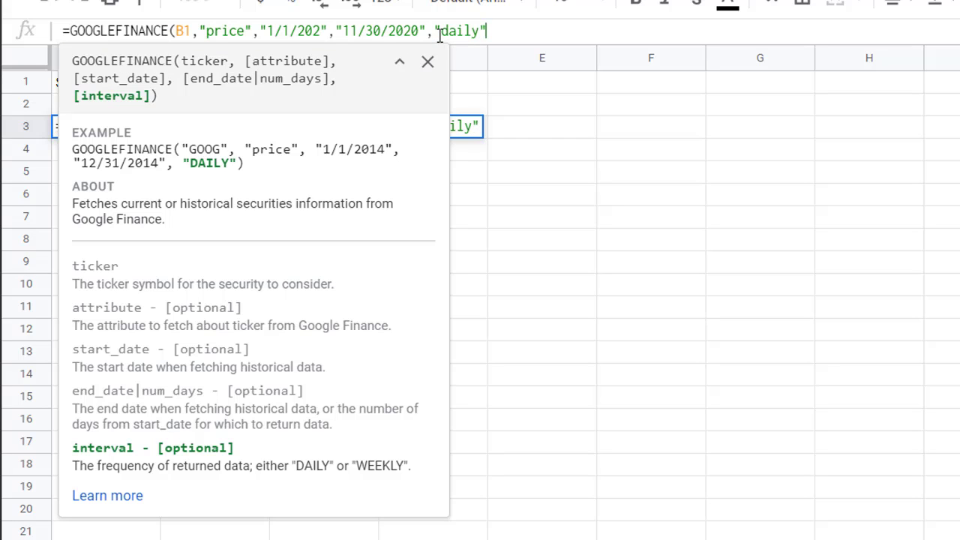
pyautogui.write(')')
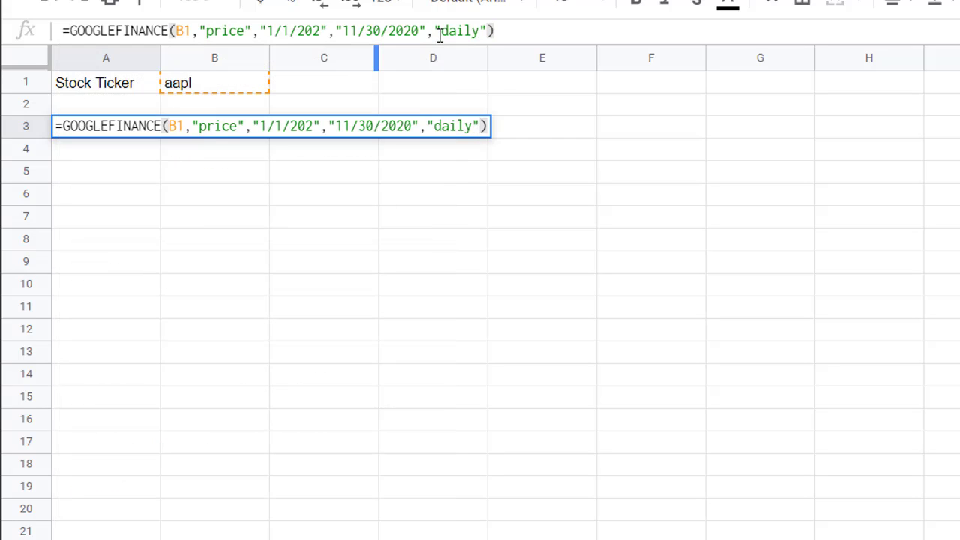
pyautogui.press('Return')
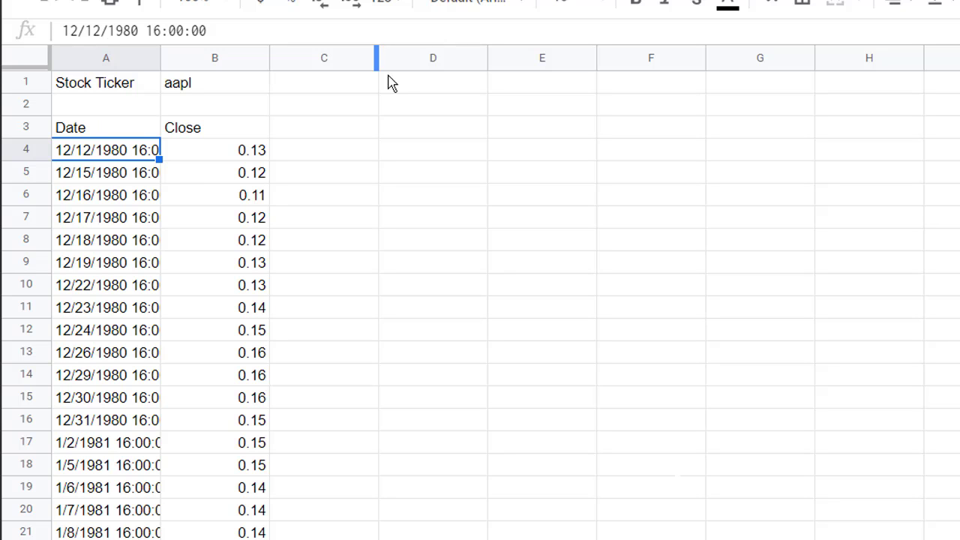
# Change the stock ticker in cell B1 to tsla
pyautogui.click(237, 84)
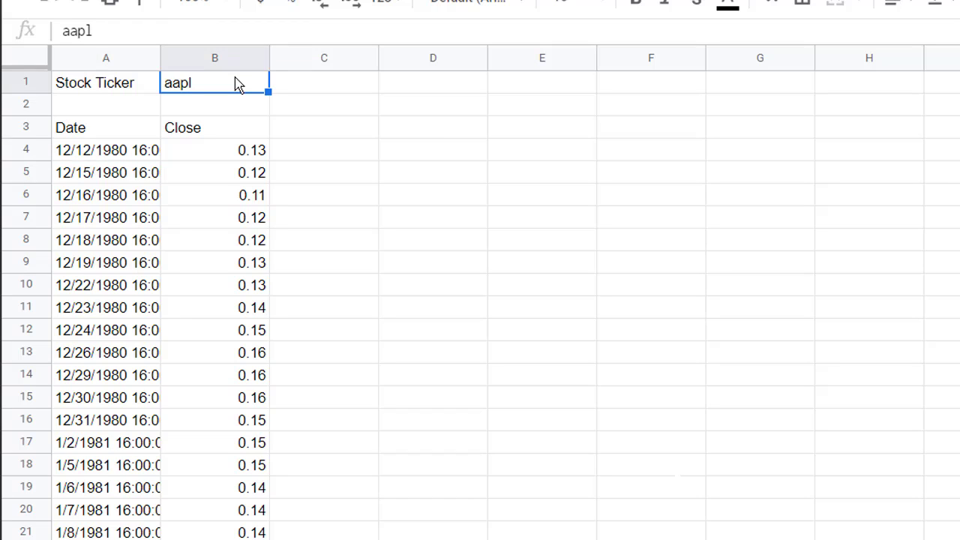
pyautogui.write('tsll')
pyautogui.press('BackSpace')
pyautogui.write('a')
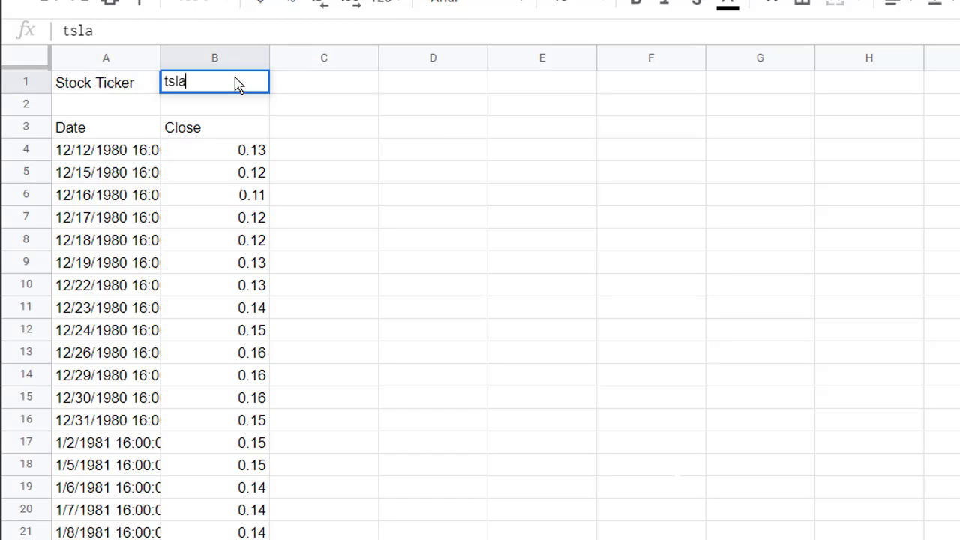
pyautogui.press('Return')
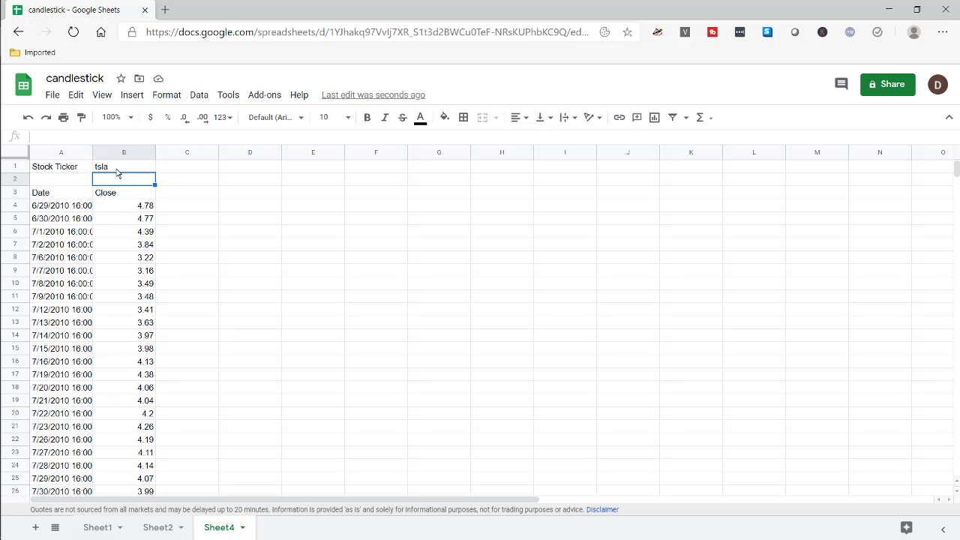
# Open the full GOOGLEFINANCE help from the formula in A3 and examine the attributes available for historical data
pyautogui.click(65, 197)
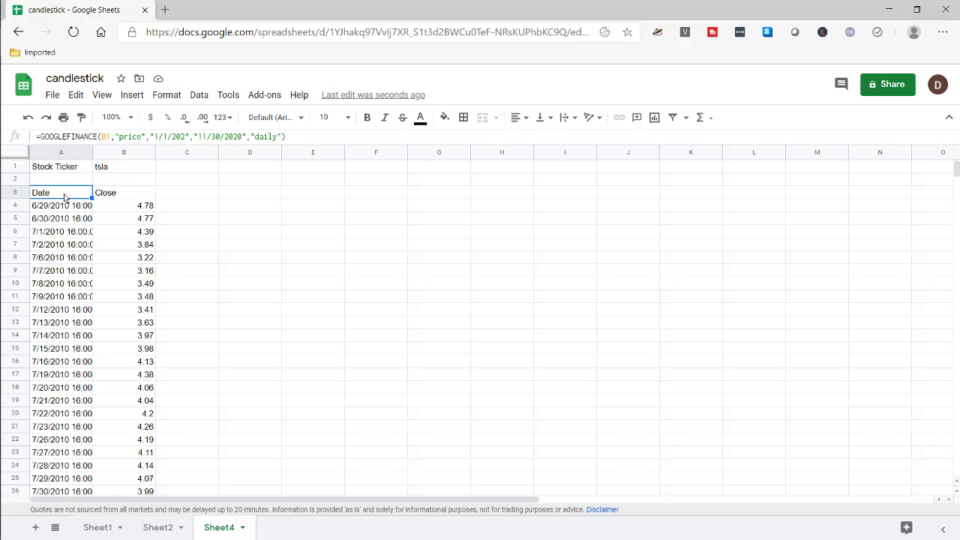
pyautogui.click(143, 136)
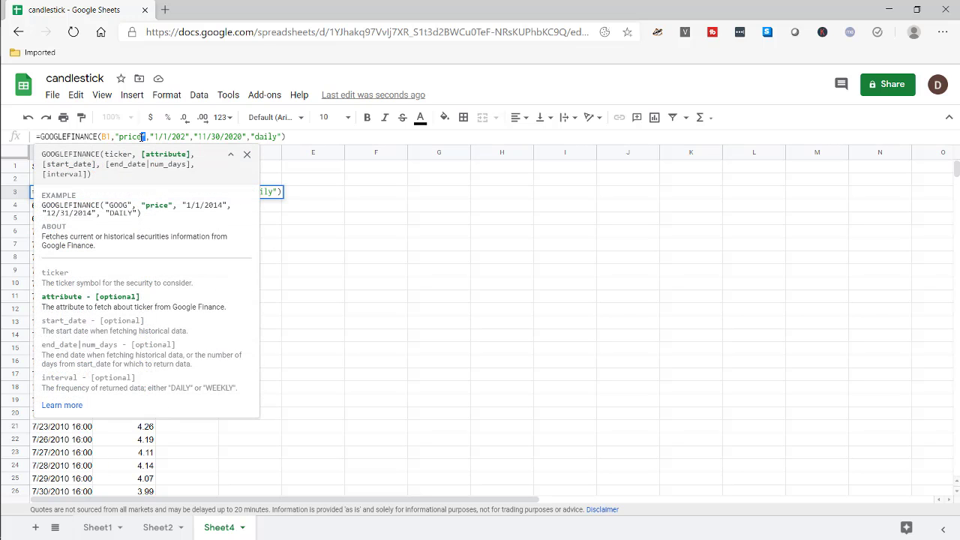
pyautogui.click(61, 405)
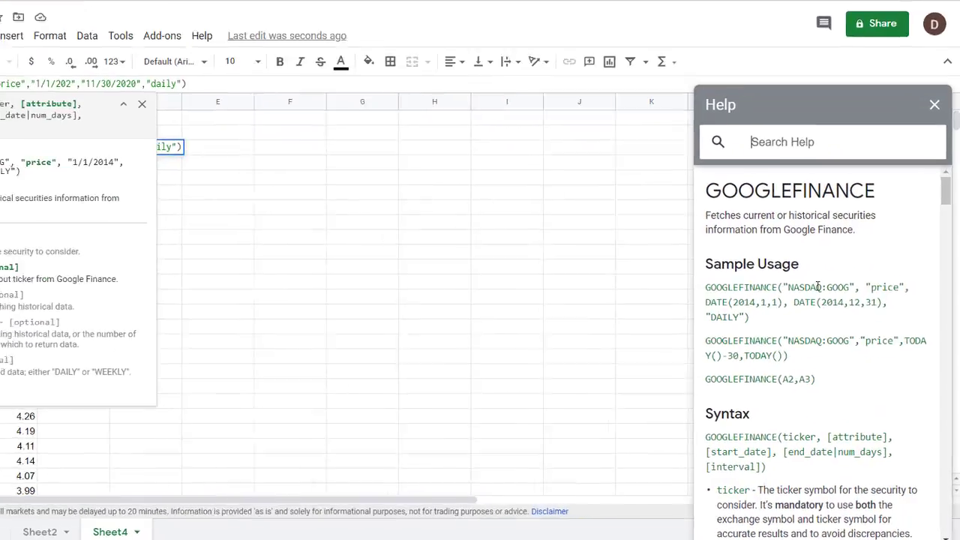
pyautogui.scroll(-5, 840, 304)
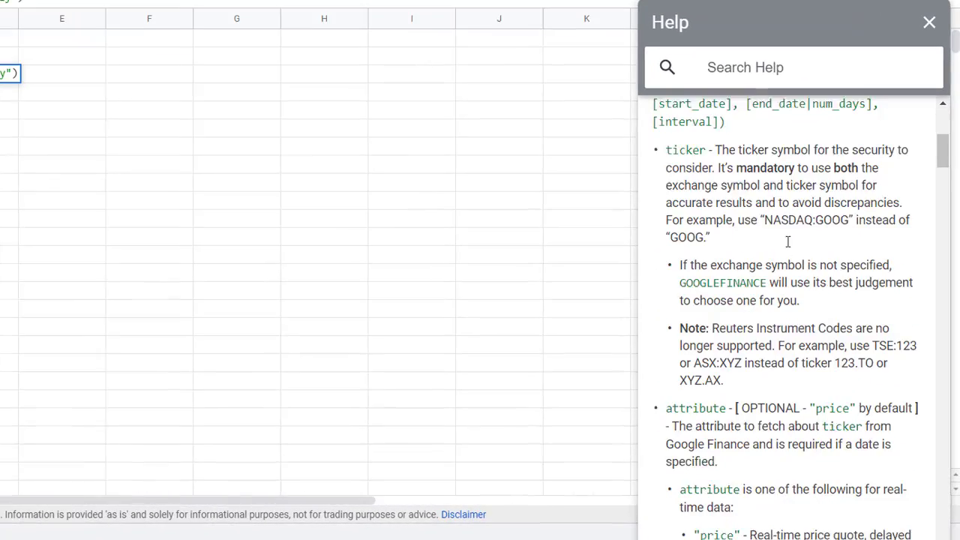
pyautogui.scroll(-4, 841, 305)
pyautogui.scroll(-2, 787, 245)
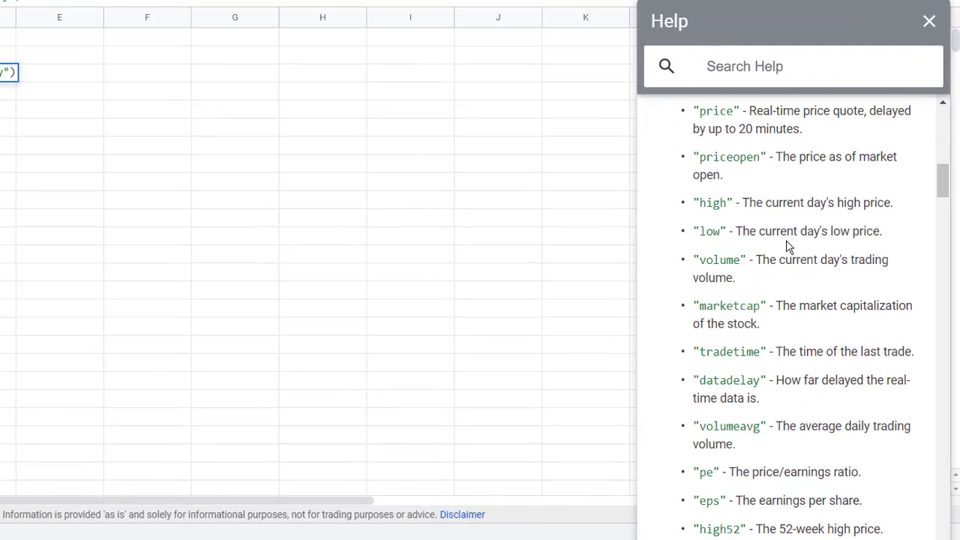
pyautogui.scroll(-10, 787, 245)
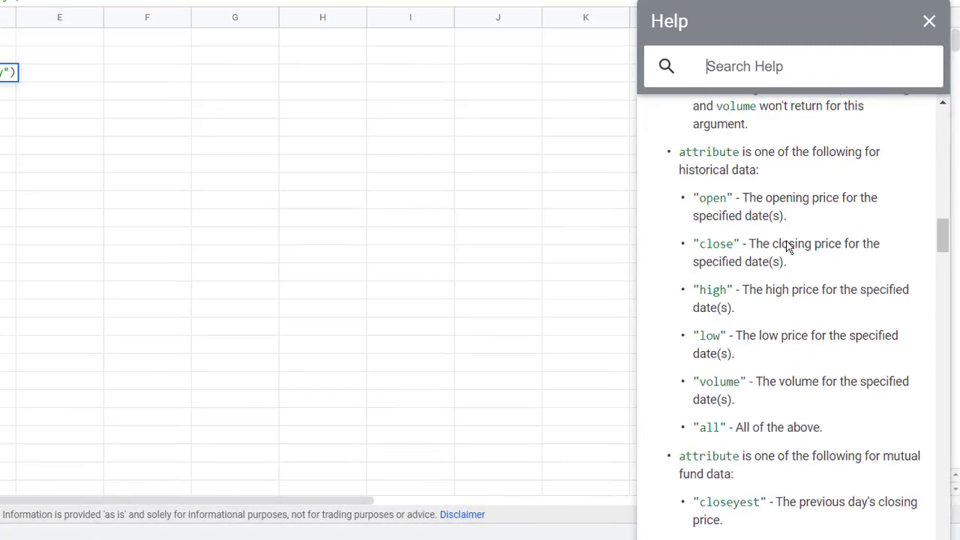
pyautogui.scroll(-4, 747, 240)
pyautogui.scroll(2, 727, 270)
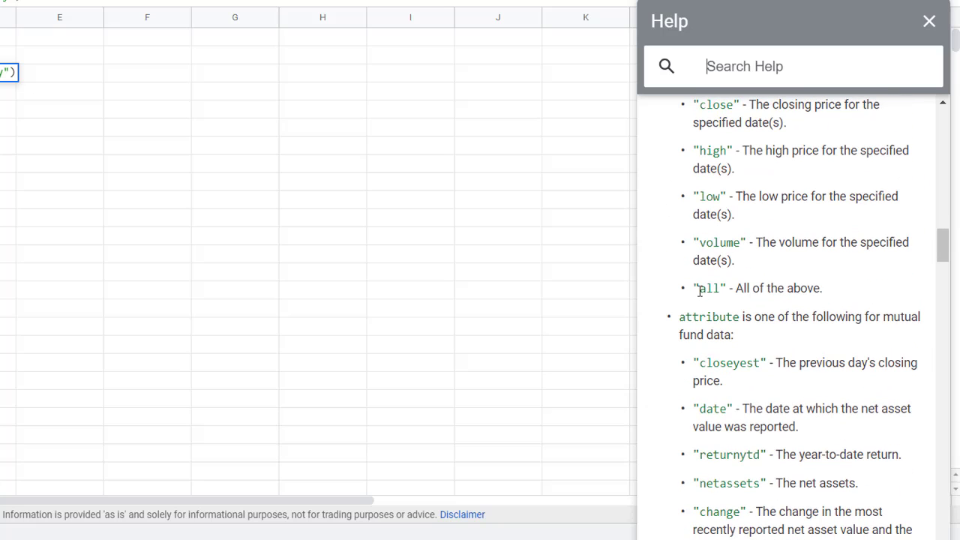
pyautogui.scroll(2, 753, 290)
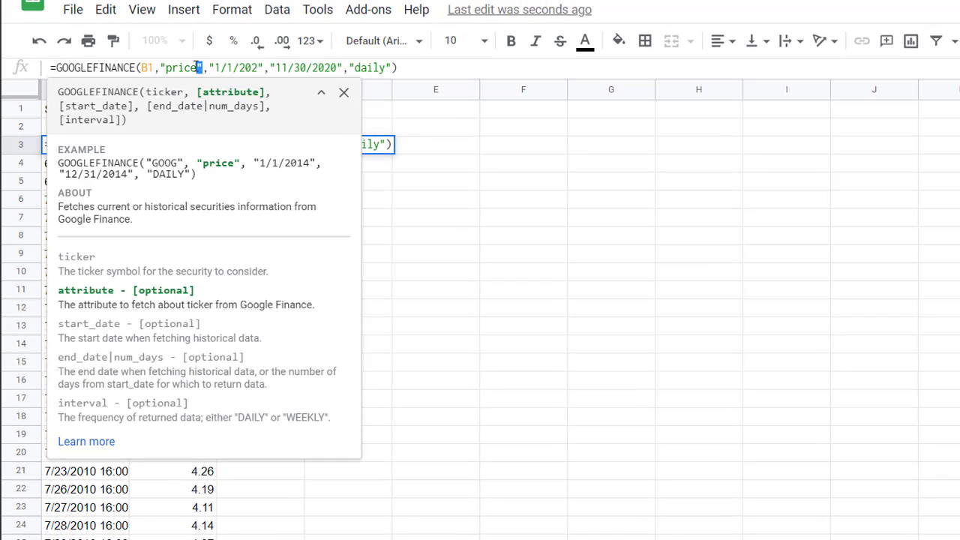
# Replace the "price" attribute in the A3 formula with "all", followed by a comma
pyautogui.doubleClick(183, 69)
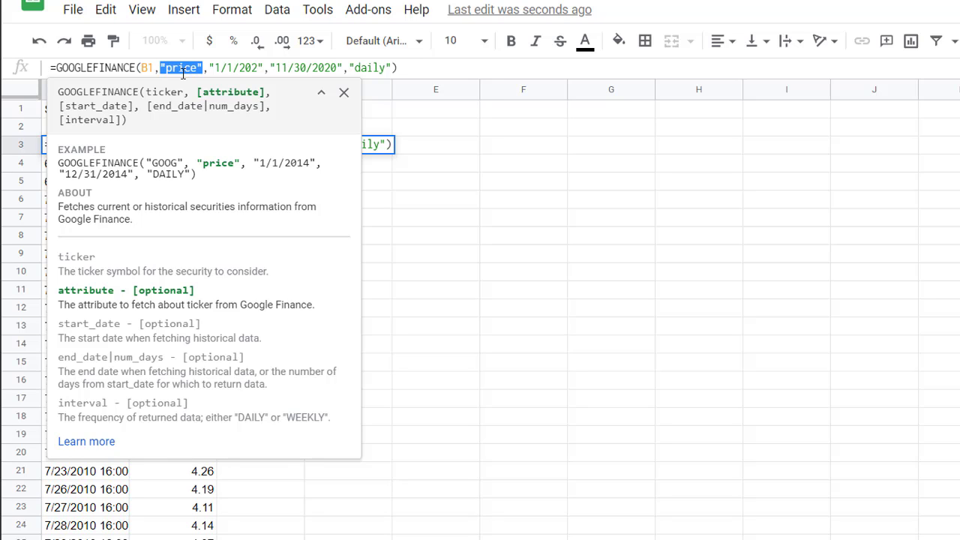
pyautogui.write('"all')
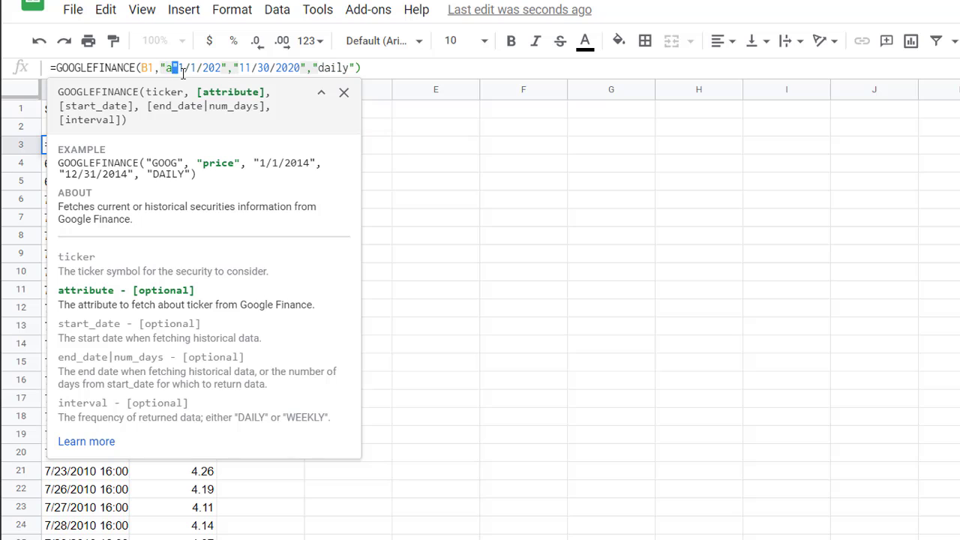
pyautogui.write('"')
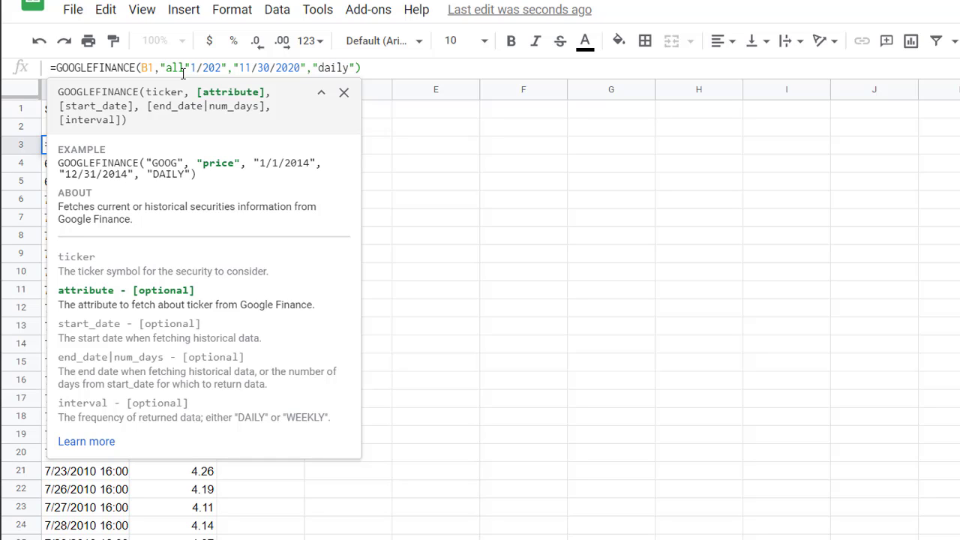
pyautogui.write(',')
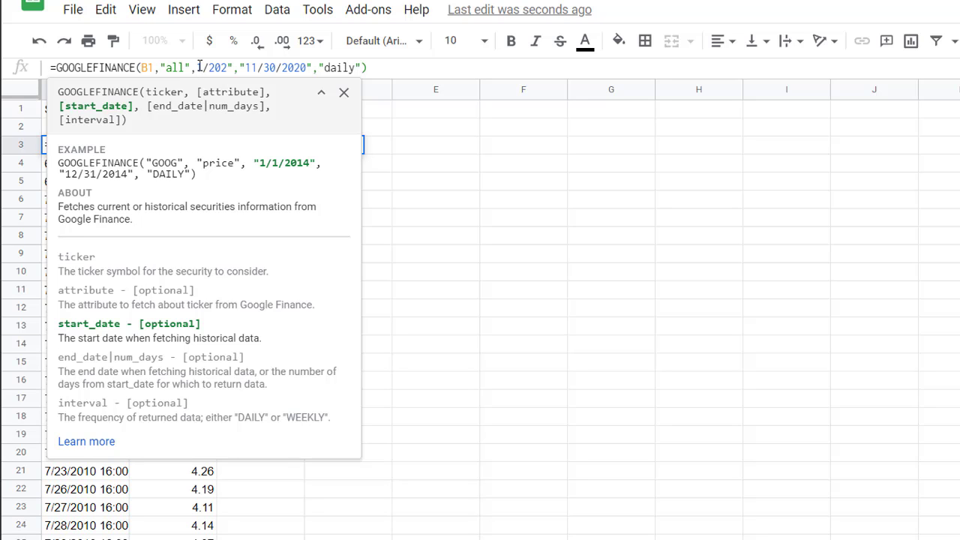
# Close the function help and change the start date's month and day in the A3 formula to 1/1
pyautogui.tripleClick(201, 67)
pyautogui.click(206, 69)
pyautogui.click(204, 67)
pyautogui.click(343, 92)
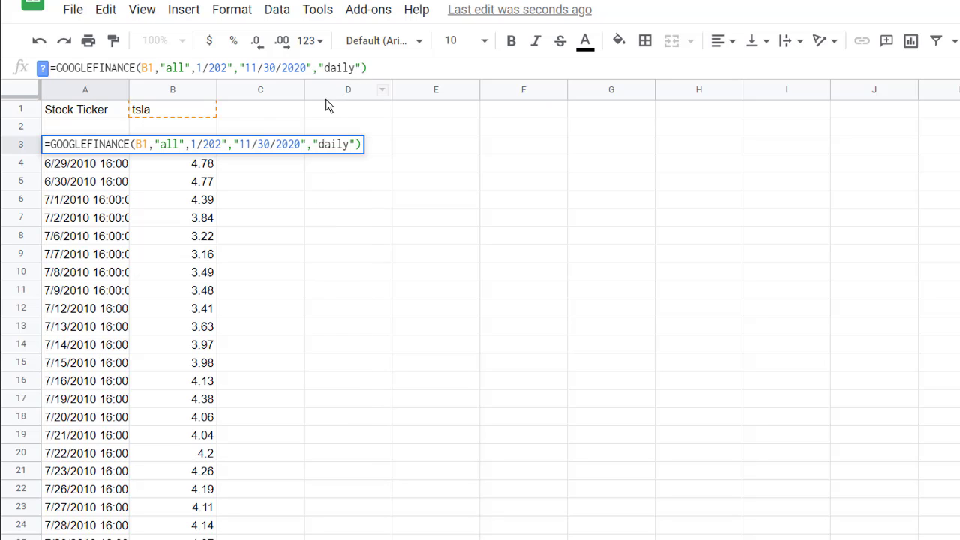
pyautogui.click(197, 143)
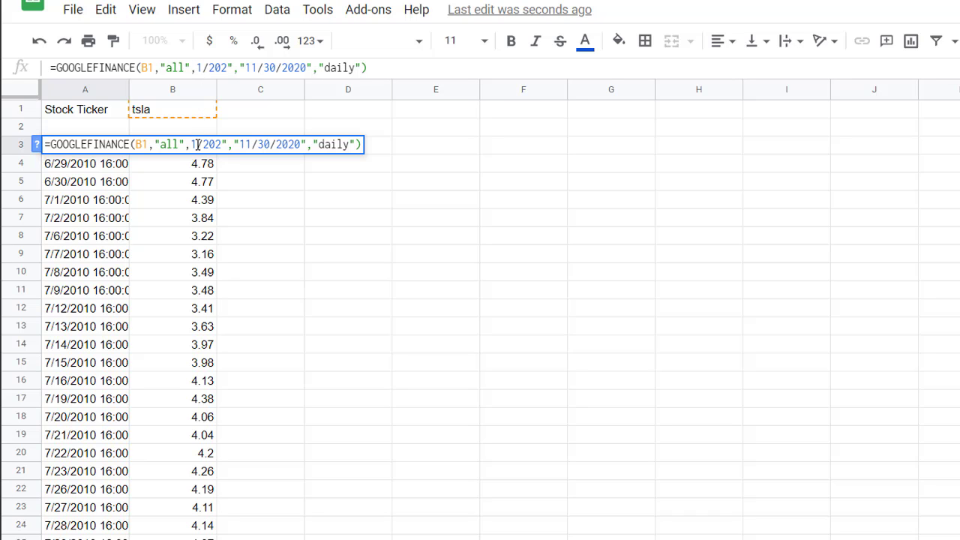
pyautogui.click(204, 64)
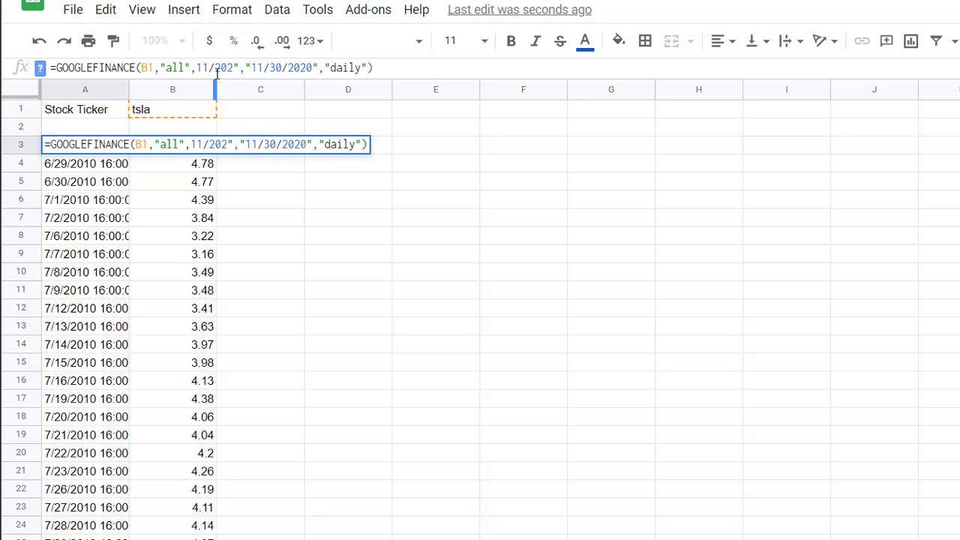
pyautogui.click(207, 68)
pyautogui.write('1/')
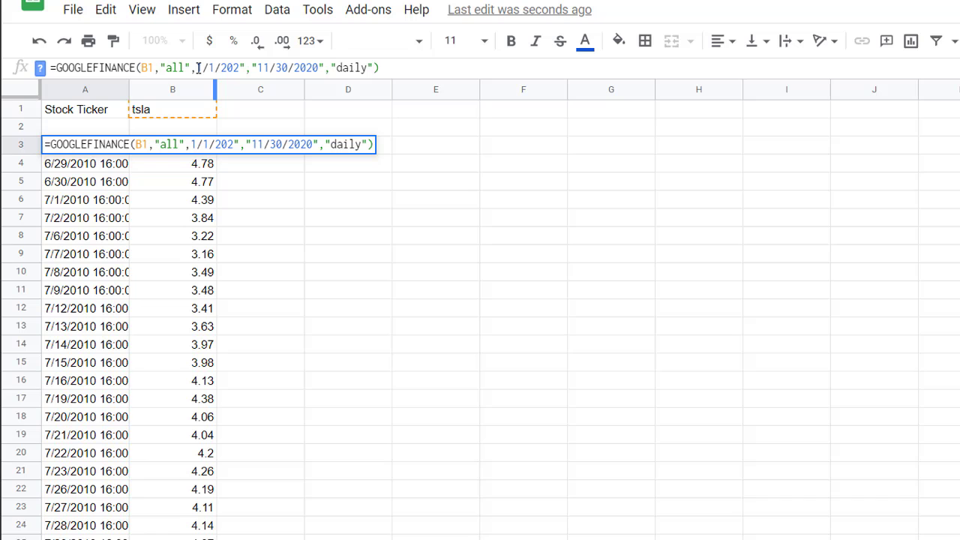
# Complete the start date in the A3 formula as "1/1/2020", enclosed in quotation marks
pyautogui.click(198, 68)
pyautogui.write('"')
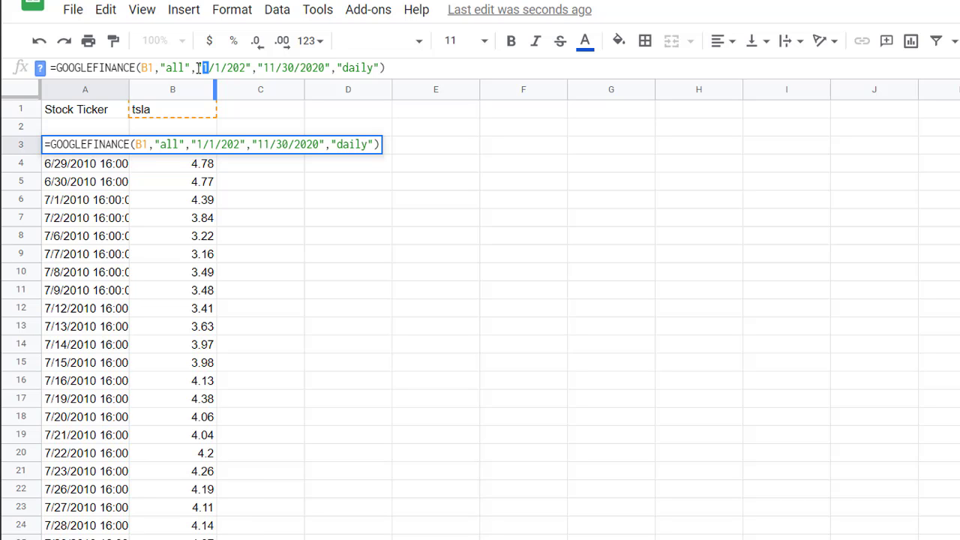
pyautogui.click(245, 68)
pyautogui.write('0"')
pyautogui.press('Right')
pyautogui.press('Delete')
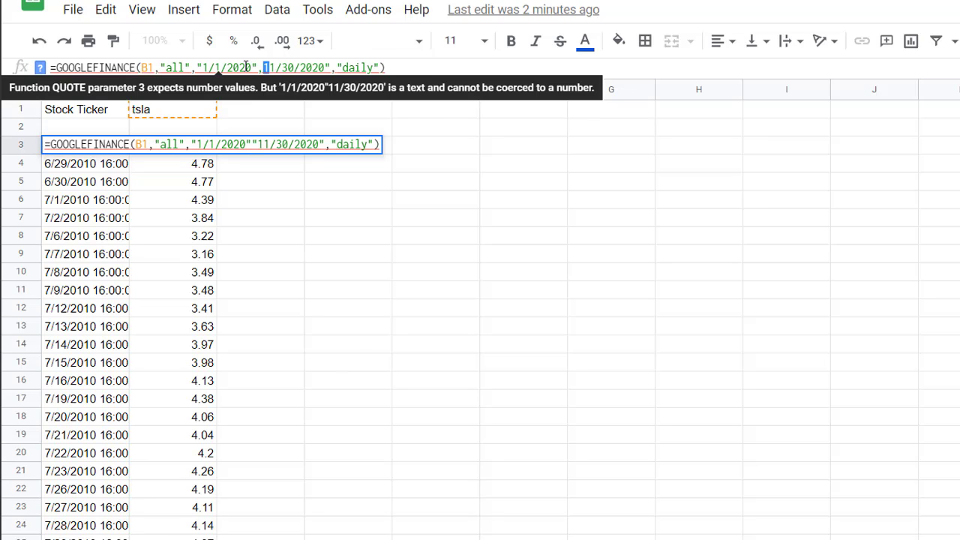
# Replace everything after the start date in the A3 formula with the end date "11/30/20"
pyautogui.moveTo(269, 69); pyautogui.dragTo(425, 87)
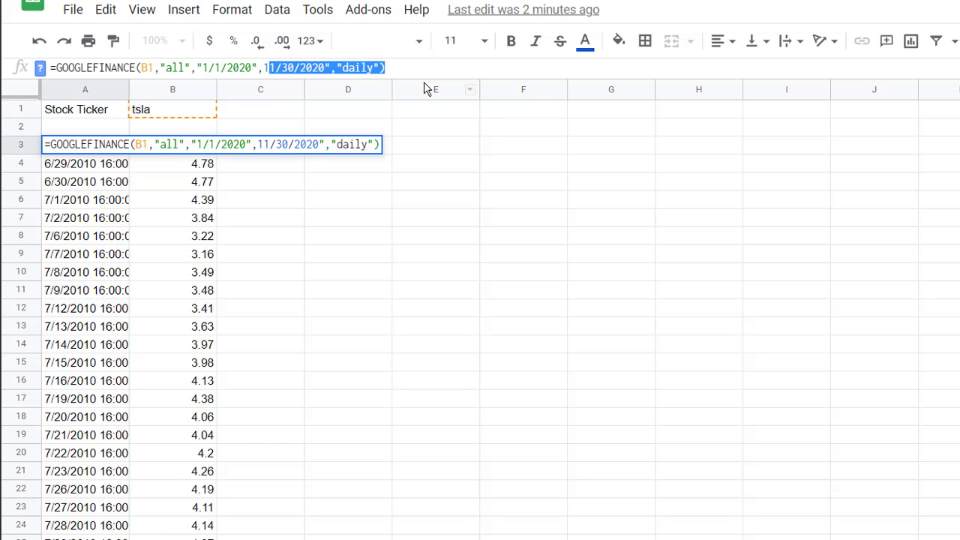
pyautogui.press('BackSpace')
pyautogui.press('BackSpace')
pyautogui.write('"11/30/20"')
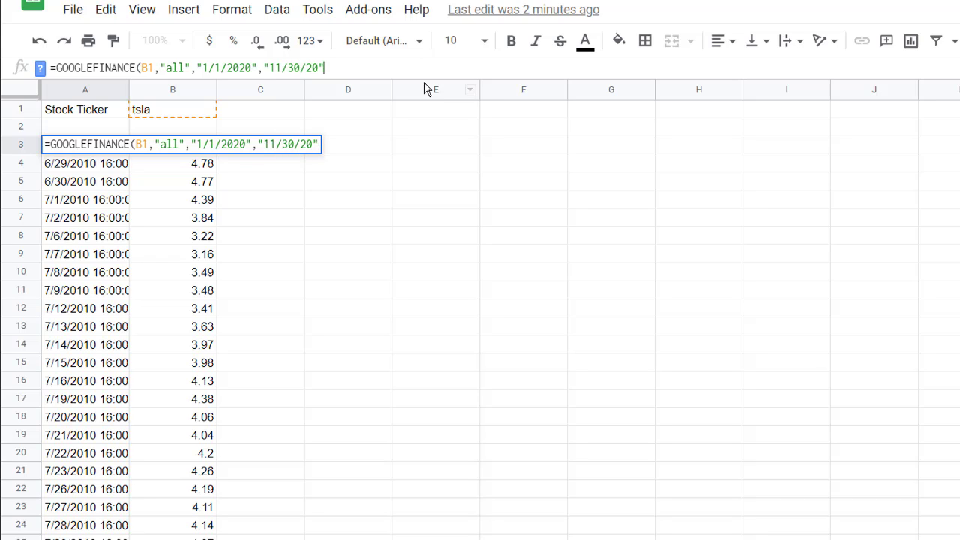
# Finish the A3 formula with the interval "weekly" and a closing parenthesis, enter it, and close the Help pane
pyautogui.write(',')
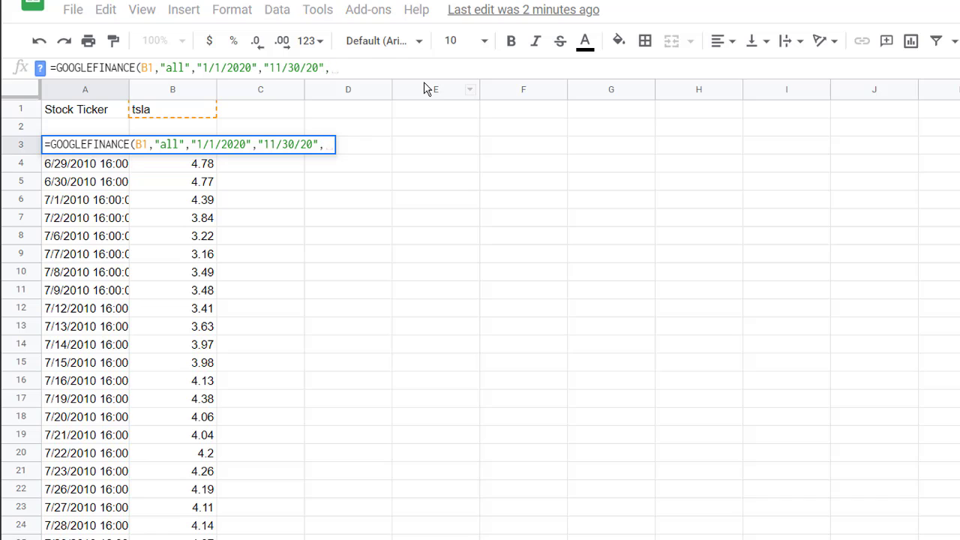
pyautogui.write('"')
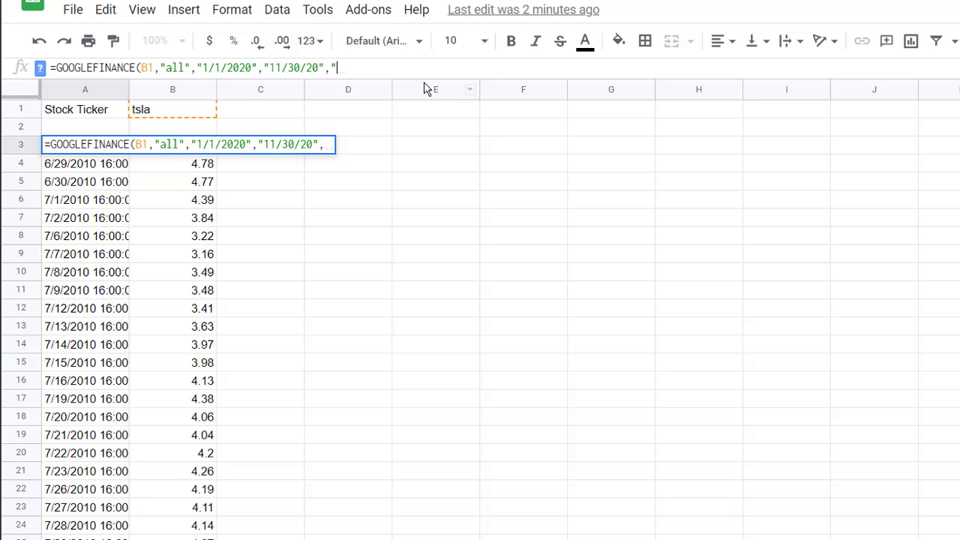
pyautogui.write('weekly"')
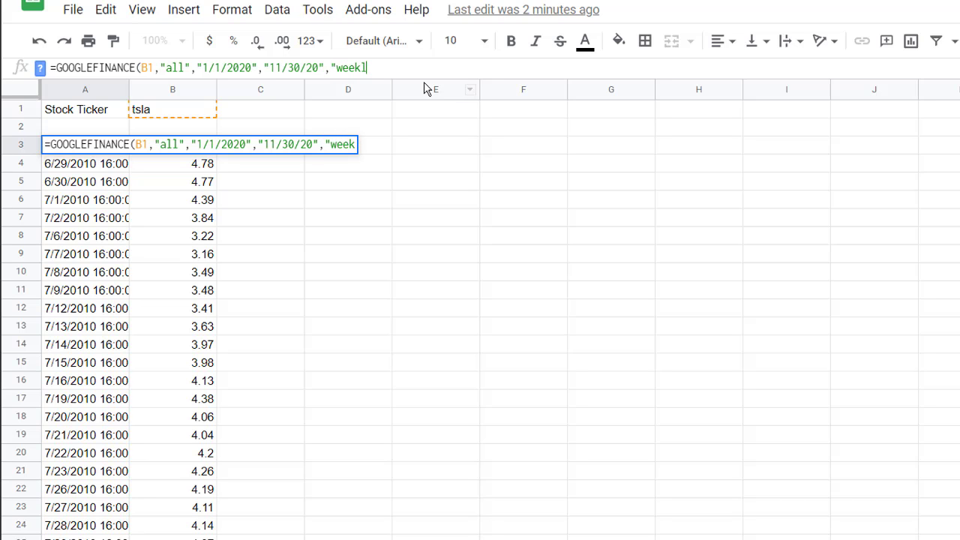
pyautogui.write(')')
pyautogui.press('Return')
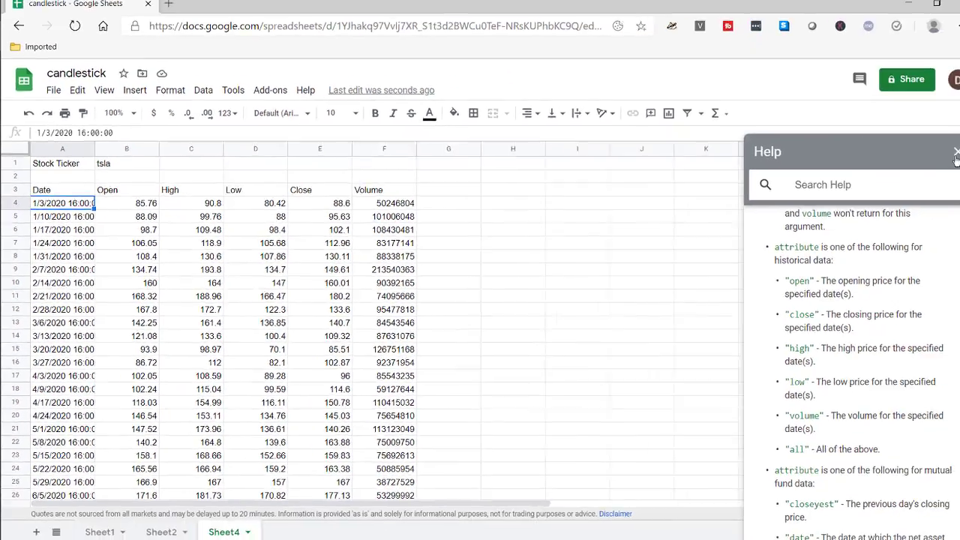
pyautogui.click(956, 153)
pyautogui.click(249, 365)
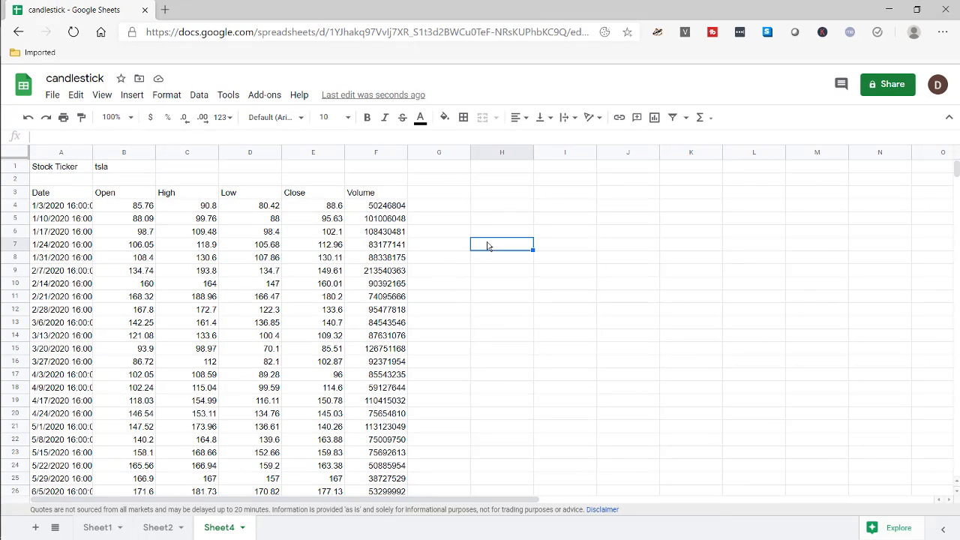
# Insert a chart from the fetched stock data as a candlestick chart and move it off the first price columns
pyautogui.click(252, 300)
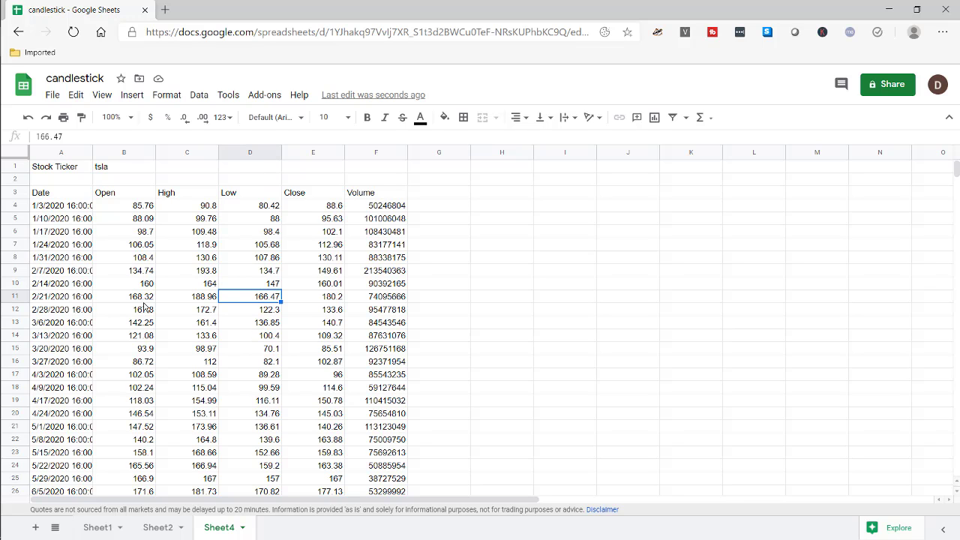
pyautogui.click(654, 119)
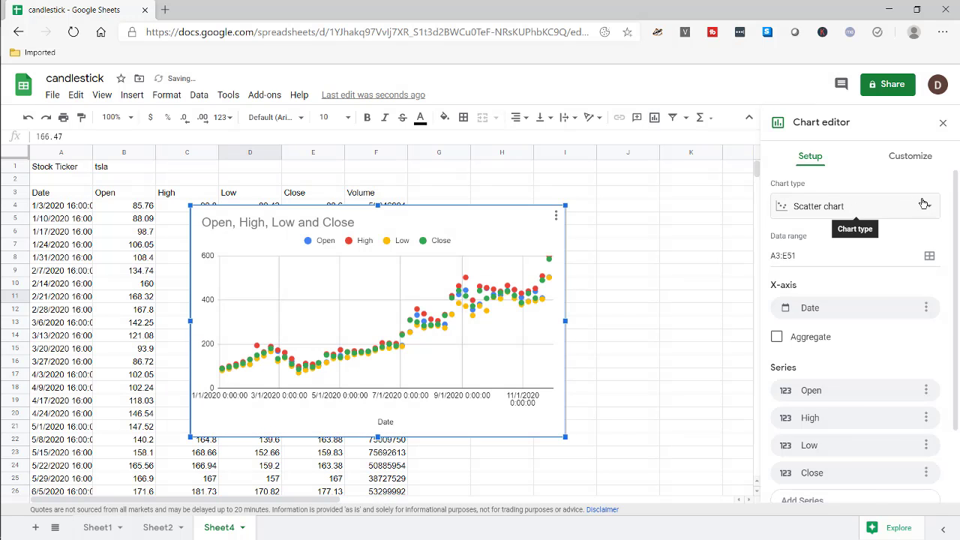
pyautogui.click(924, 204)
pyautogui.scroll(-10, 885, 330)
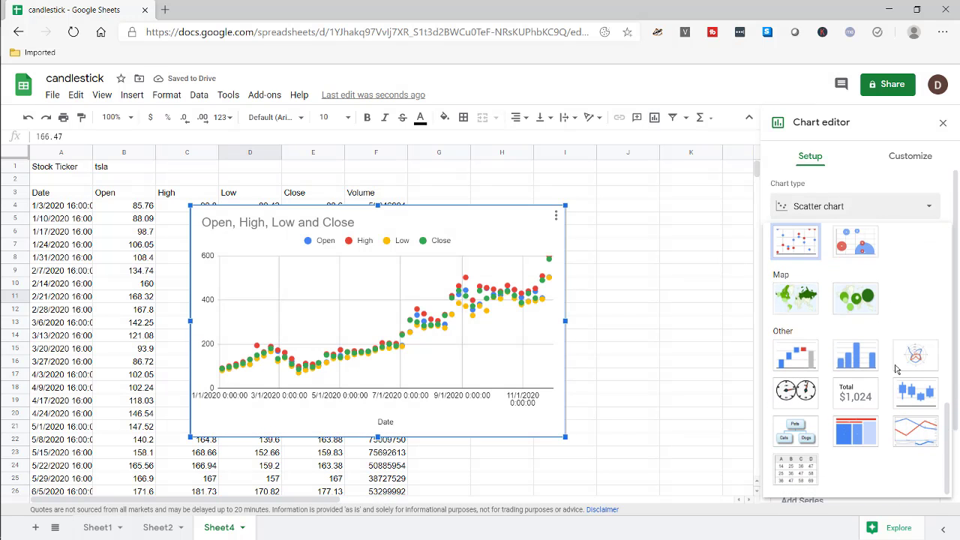
pyautogui.click(915, 390)
pyautogui.moveTo(463, 210); pyautogui.dragTo(618, 248)
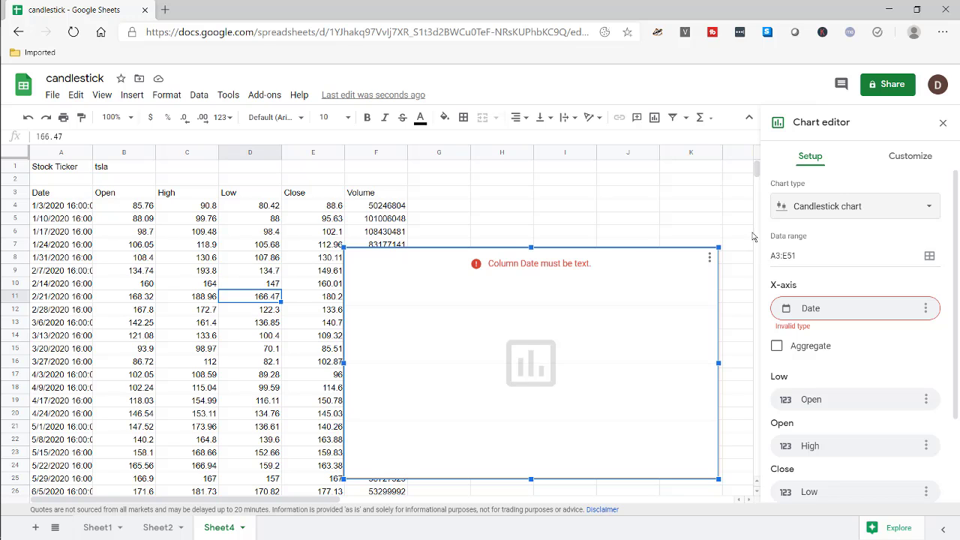
pyautogui.moveTo(757, 171)
pyautogui.mouseDown()
pyautogui.moveTo(754, 202)
pyautogui.moveTo(756, 169)
pyautogui.mouseUp()
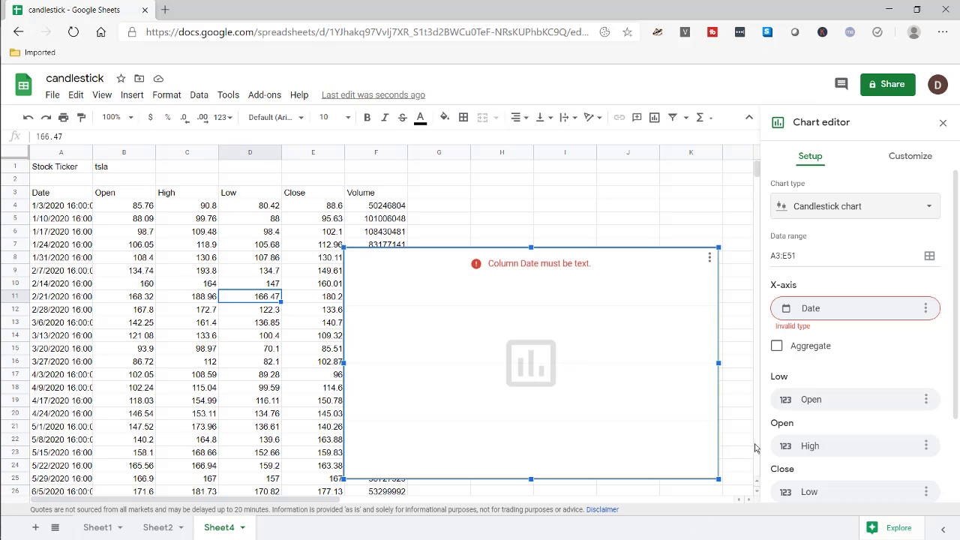
pyautogui.scroll(-1, 756, 448)
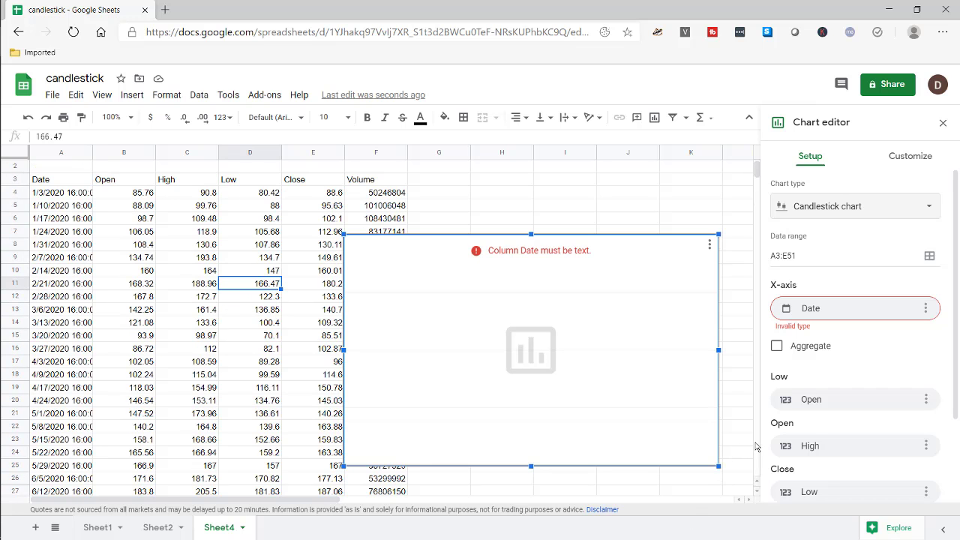
pyautogui.scroll(-7, 529, 392)
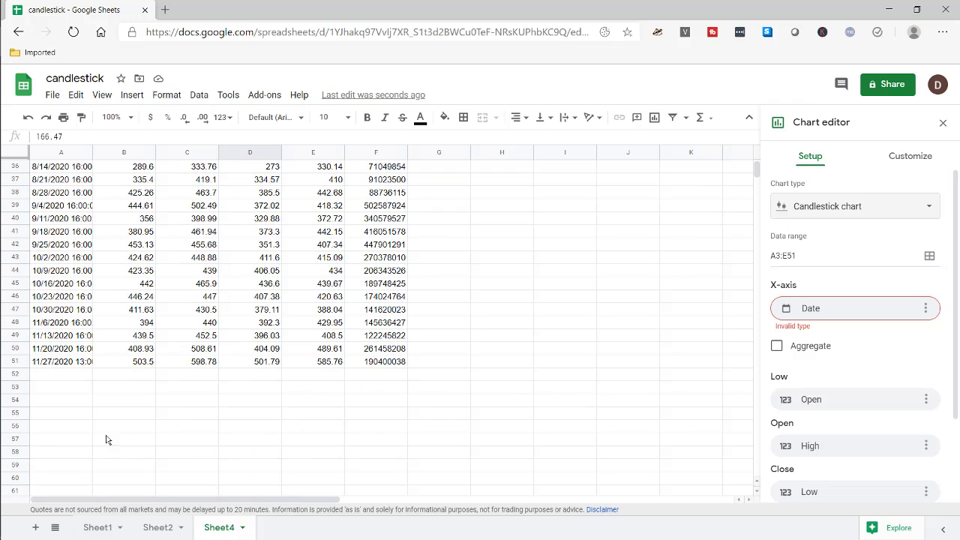
pyautogui.scroll(7, 606, 231)
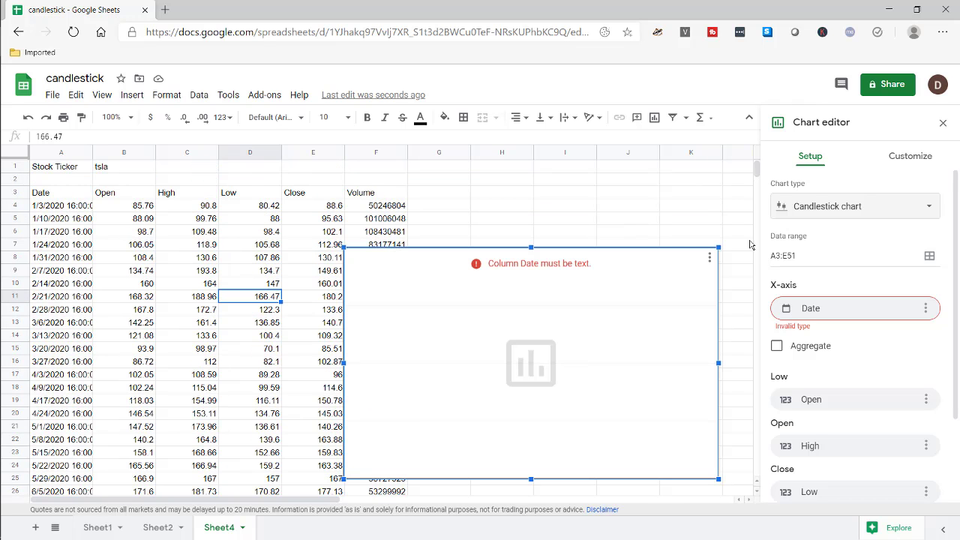
pyautogui.click(839, 312)
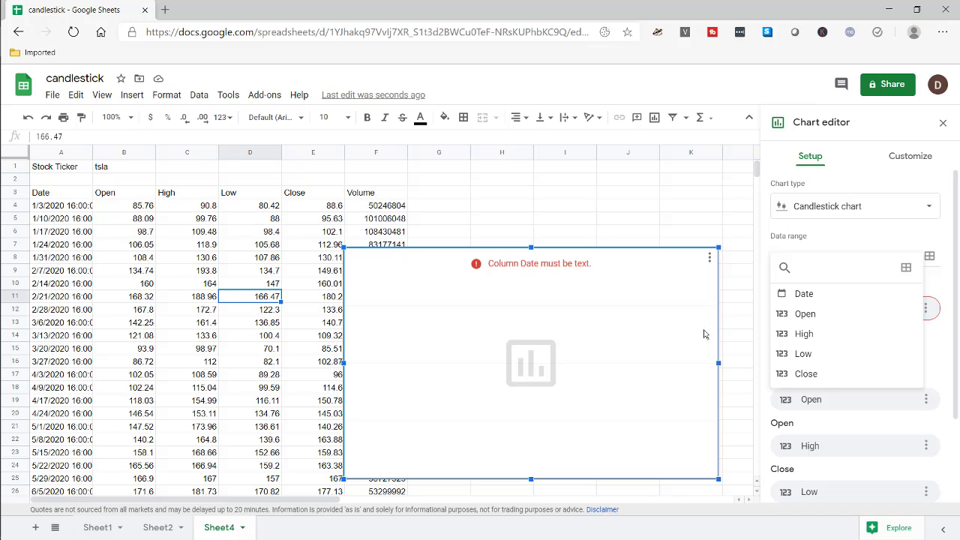
pyautogui.click(805, 421)
# Assign the Low column to the candlestick chart's Low series and the Open column to its Open series
pyautogui.scroll(-3, 846, 422)
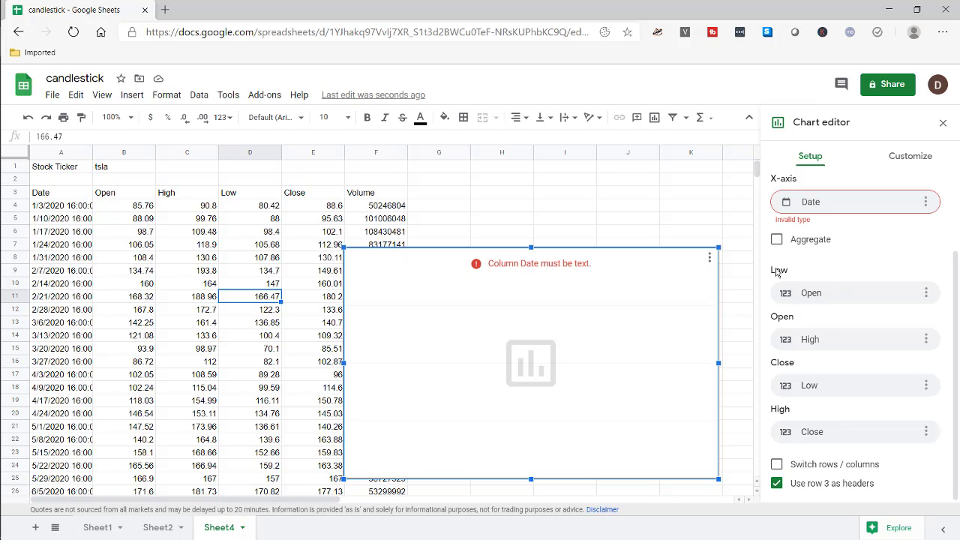
pyautogui.click(837, 294)
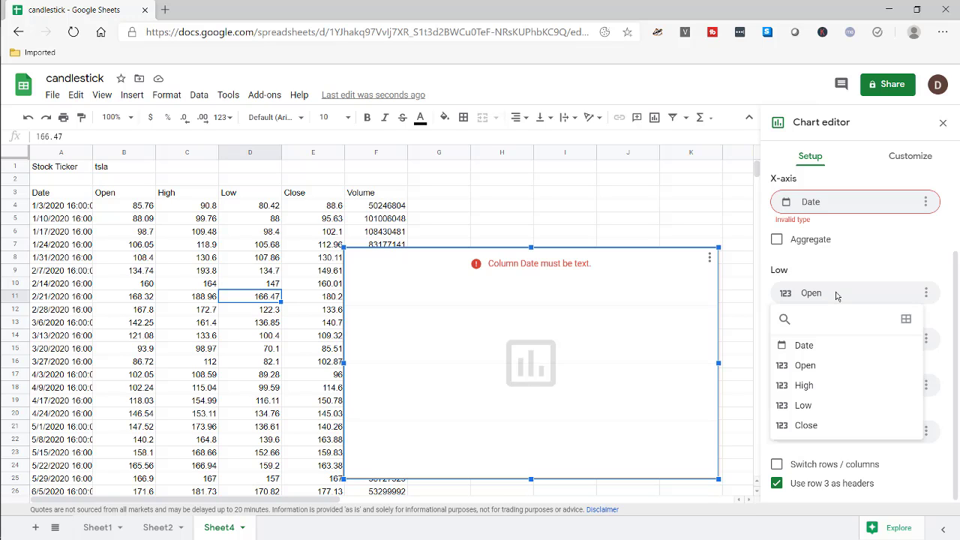
pyautogui.click(802, 405)
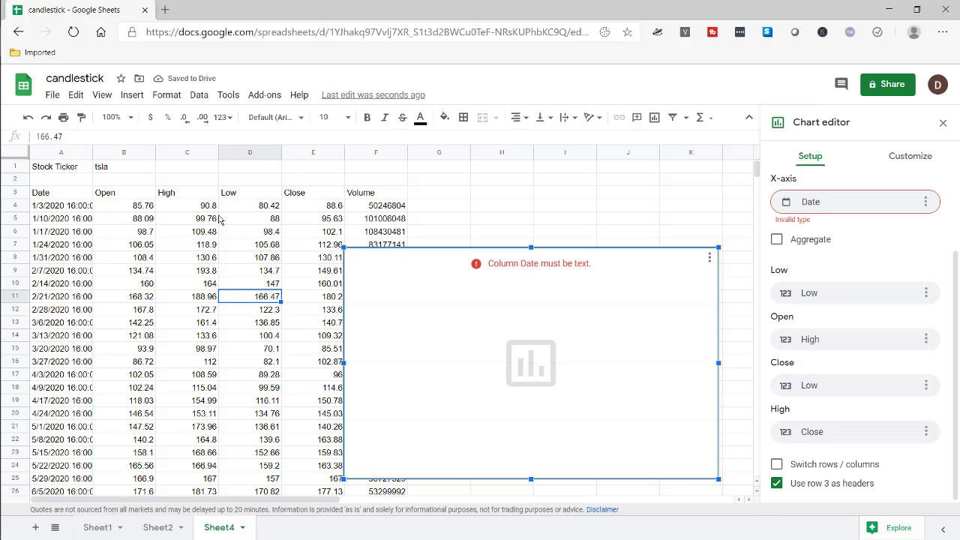
pyautogui.click(840, 342)
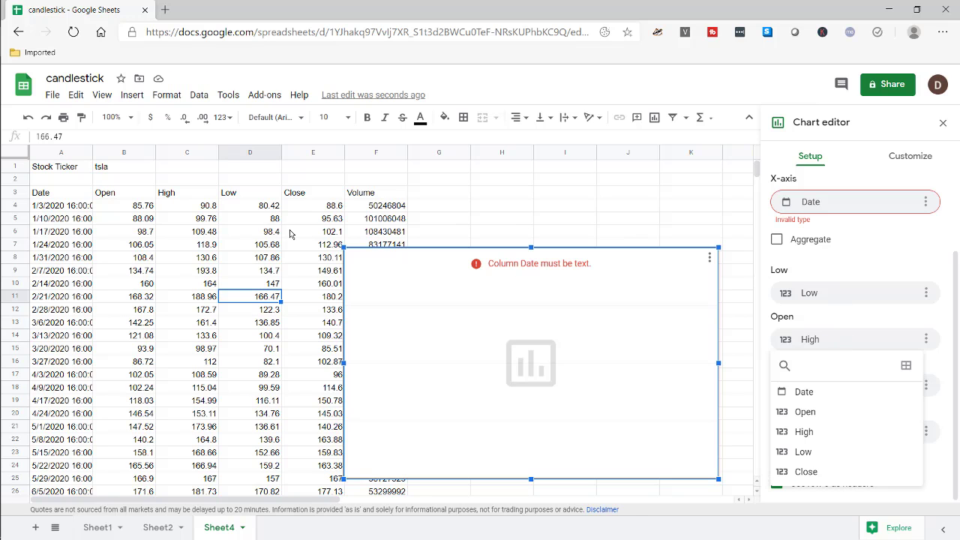
pyautogui.click(807, 412)
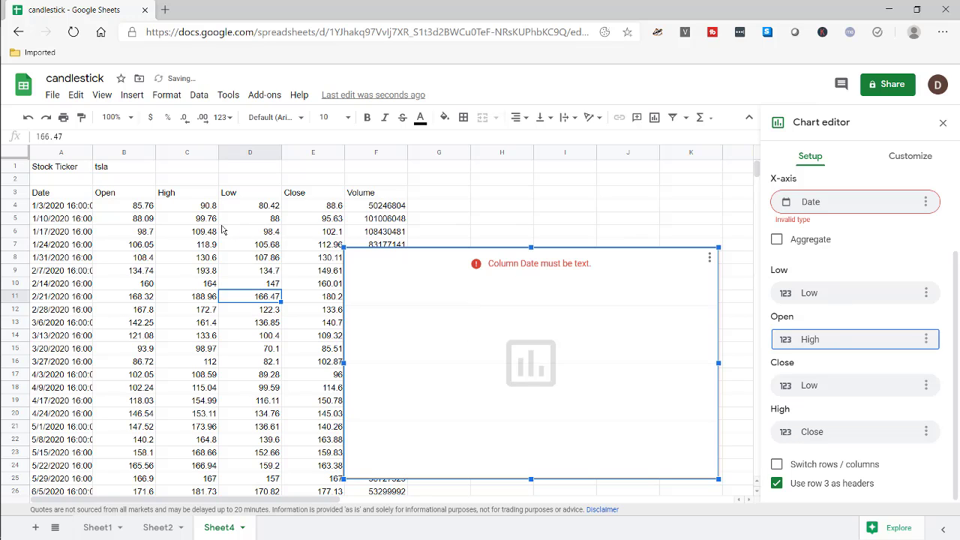
pyautogui.click(824, 386)
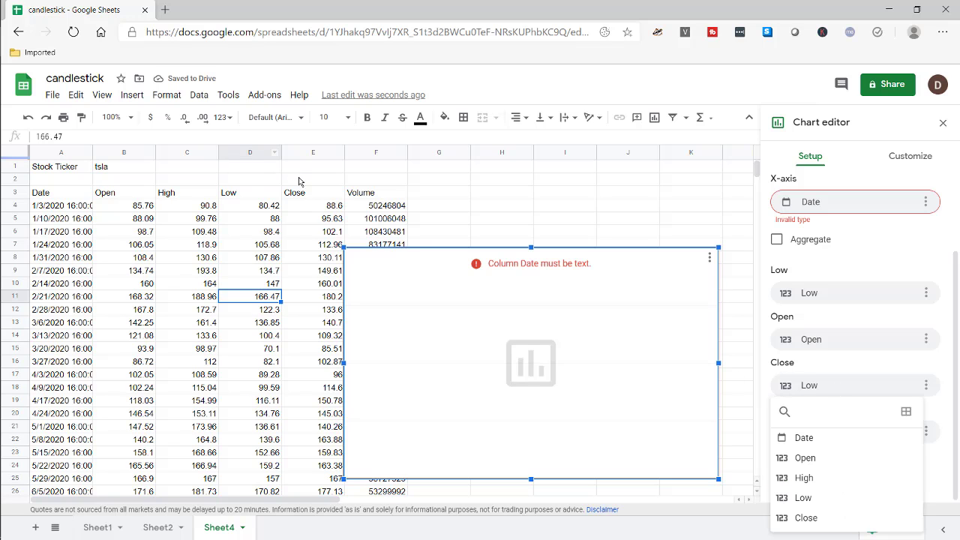
pyautogui.click(311, 197)
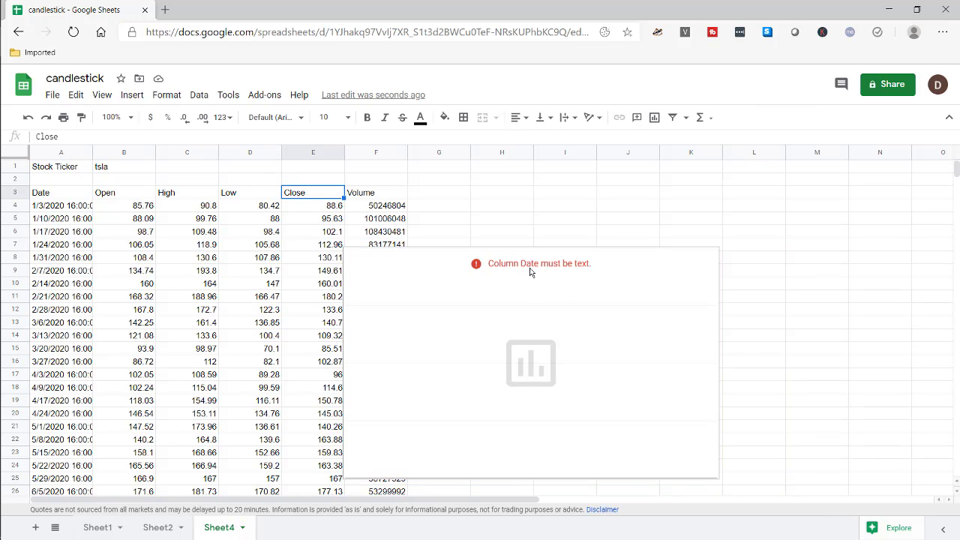
pyautogui.click(709, 258)
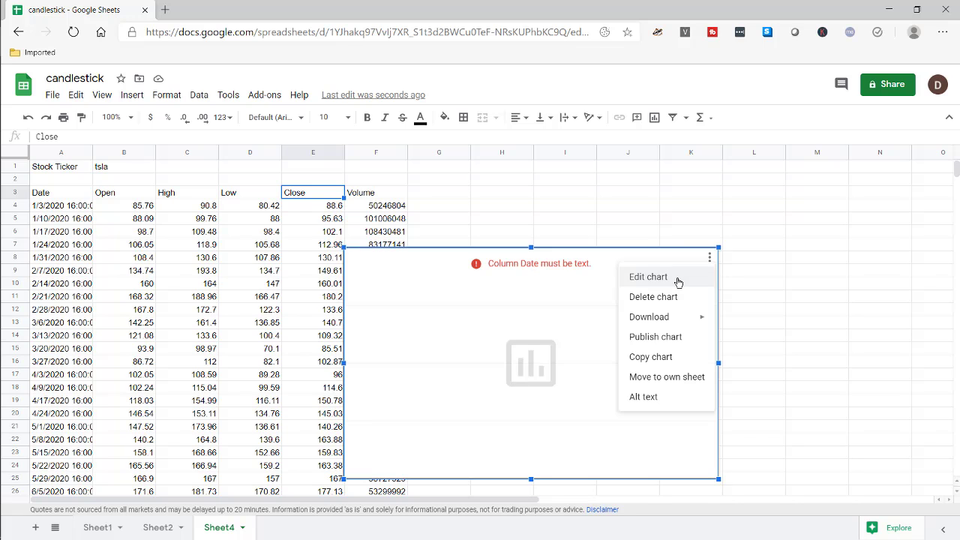
pyautogui.click(679, 278)
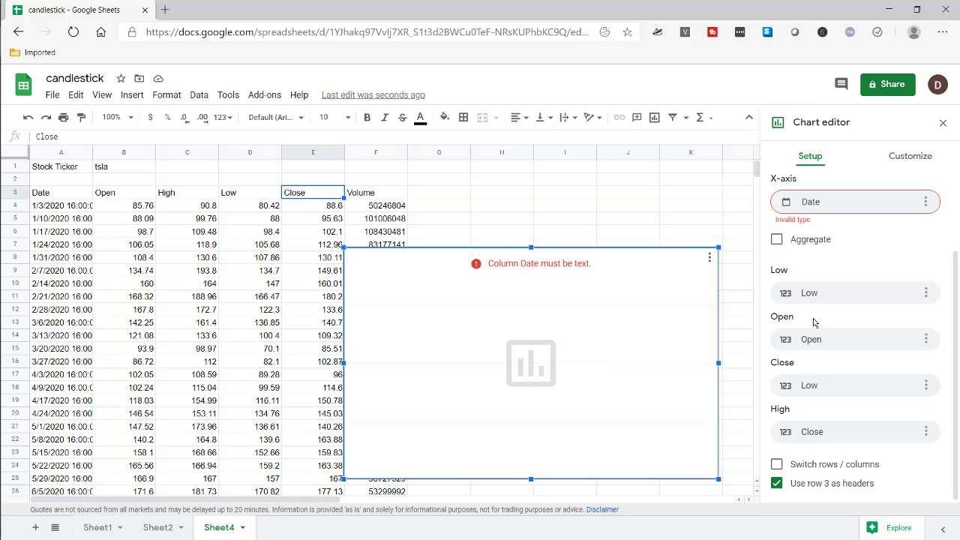
# Assign the Close column to the chart's Close series and the High column to its High series
pyautogui.click(839, 390)
pyautogui.click(805, 518)
pyautogui.click(834, 439)
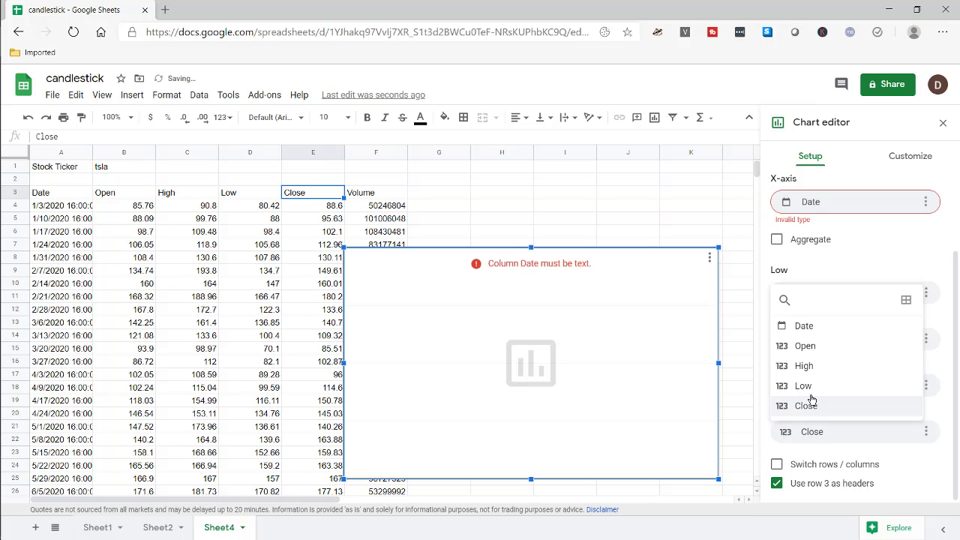
pyautogui.click(805, 366)
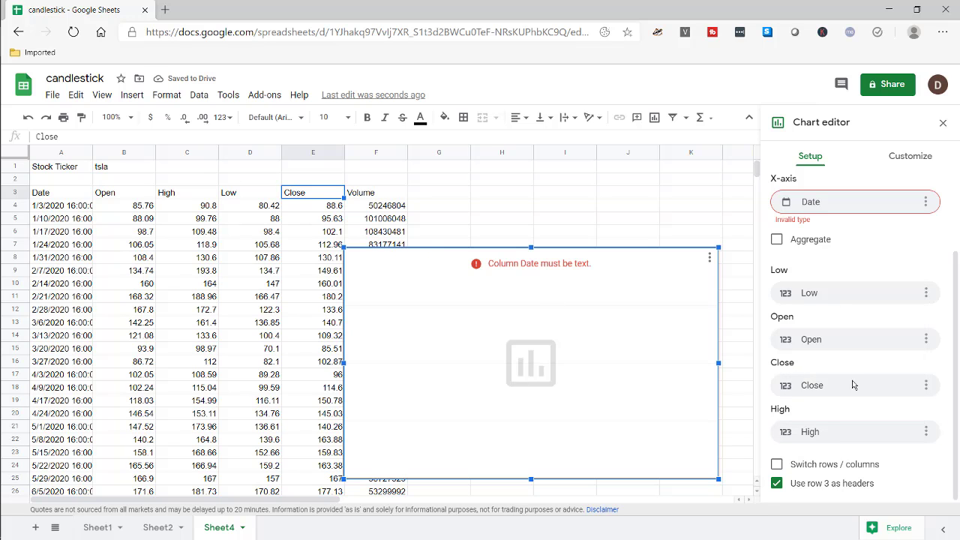
# Turn on aggregation for the chart's Date X-axis and move the chart clear of the Close column
pyautogui.click(776, 239)
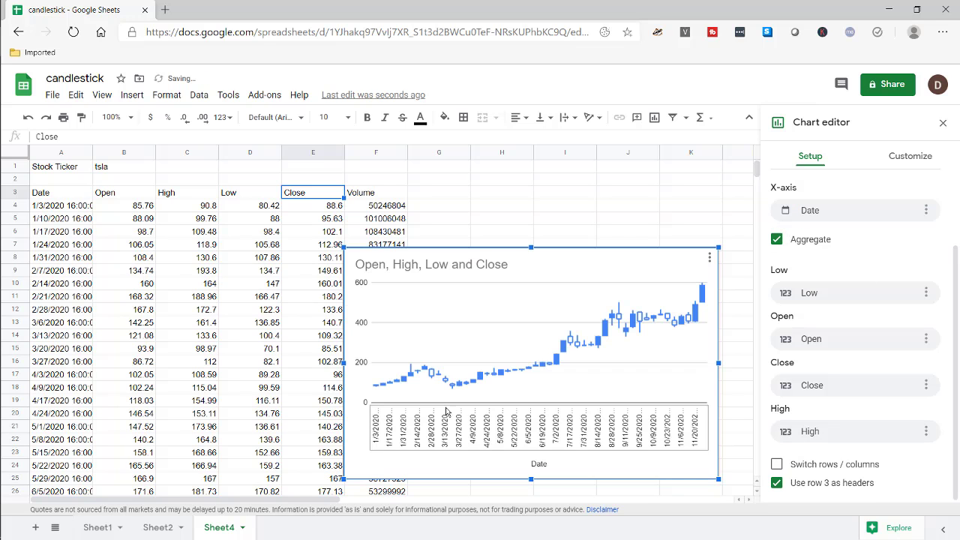
pyautogui.moveTo(598, 241); pyautogui.dragTo(641, 207)
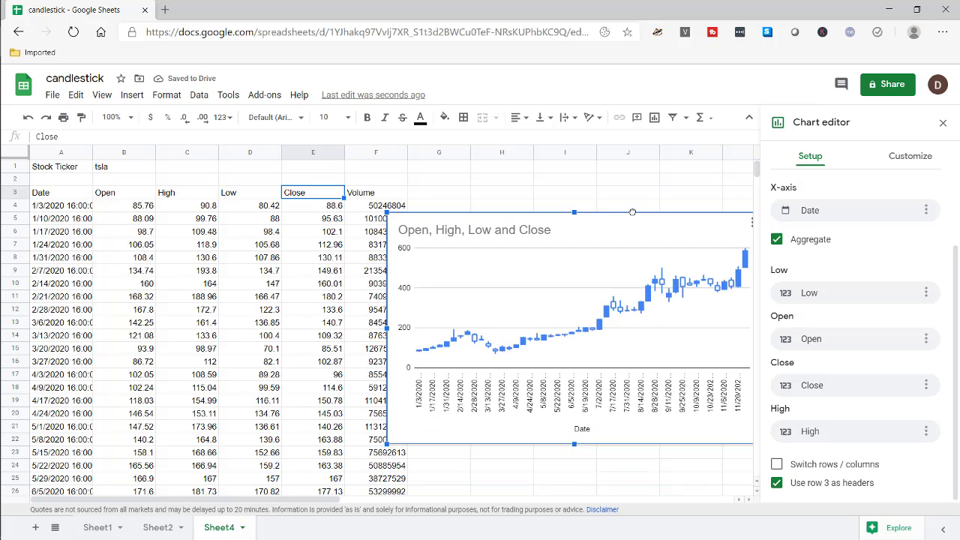
# Close the chart editor, move the candlestick chart clear of the Volume column and enlarge it to span columns H to N
pyautogui.click(944, 123)
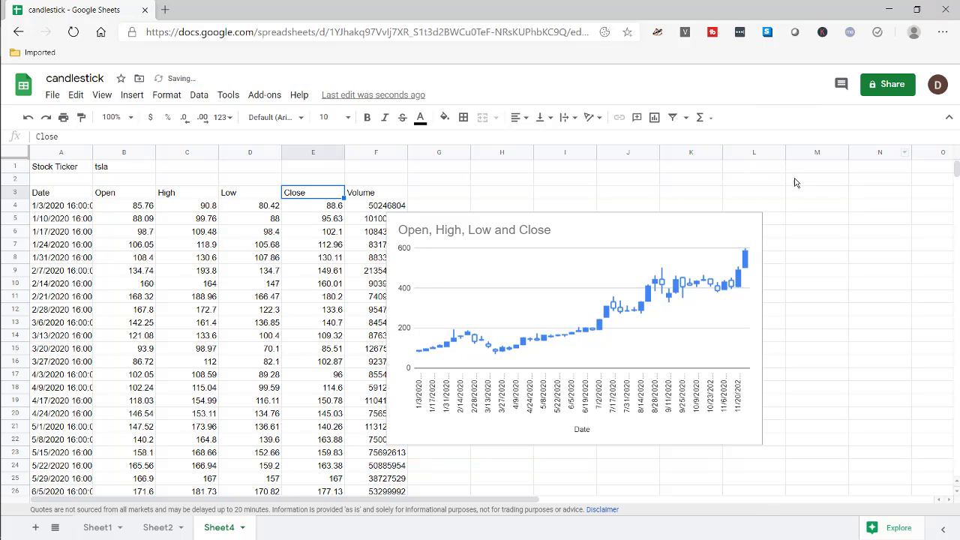
pyautogui.moveTo(704, 209); pyautogui.dragTo(797, 179)
pyautogui.click(665, 228)
pyautogui.moveTo(643, 217); pyautogui.dragTo(731, 194)
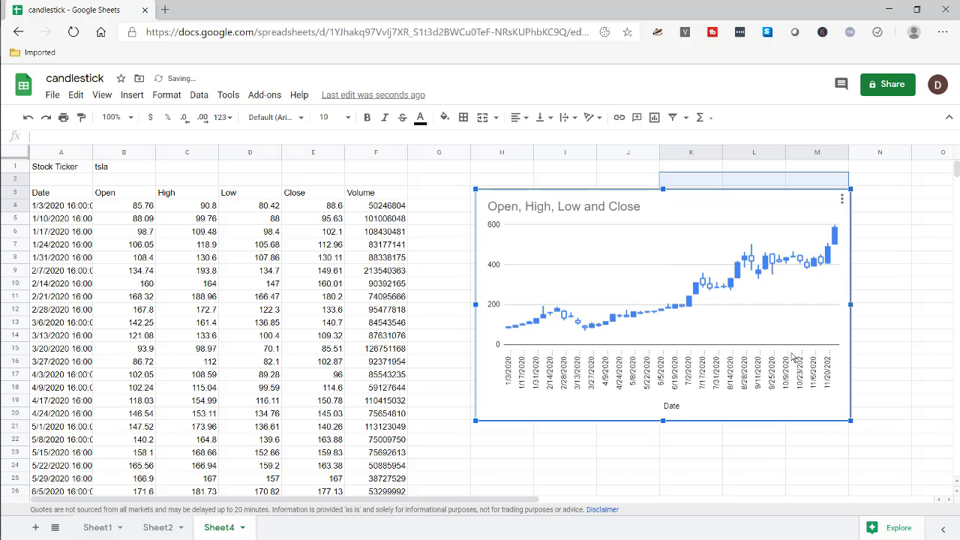
pyautogui.moveTo(851, 422); pyautogui.dragTo(921, 465)
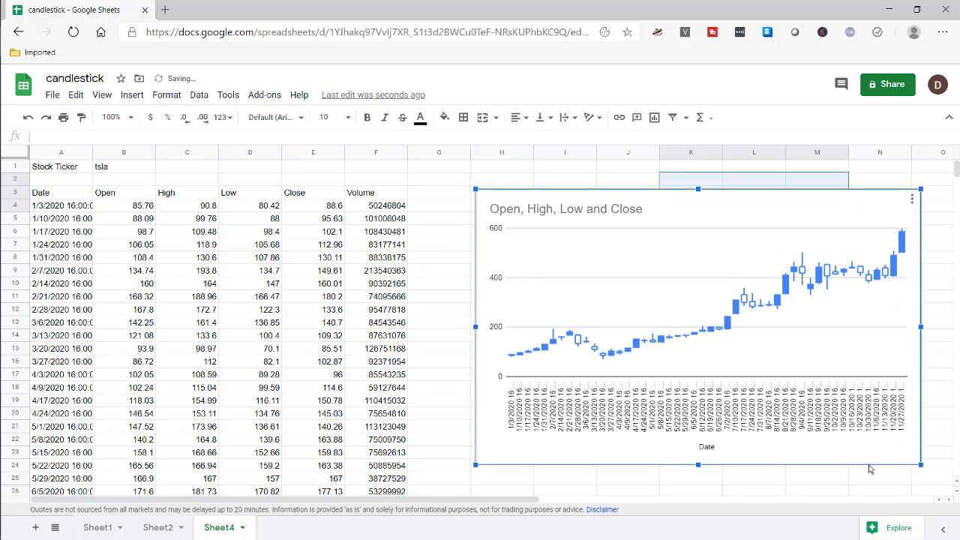
# Change the stock ticker in cell B1 to aapl
pyautogui.click(132, 171)
pyautogui.press('BackSpace')
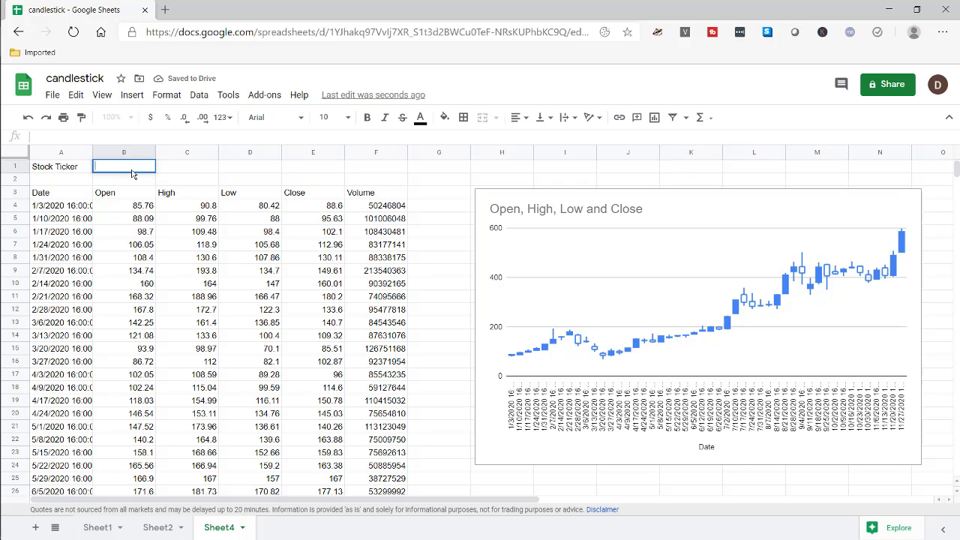
pyautogui.write('aapl')
pyautogui.press('Return')
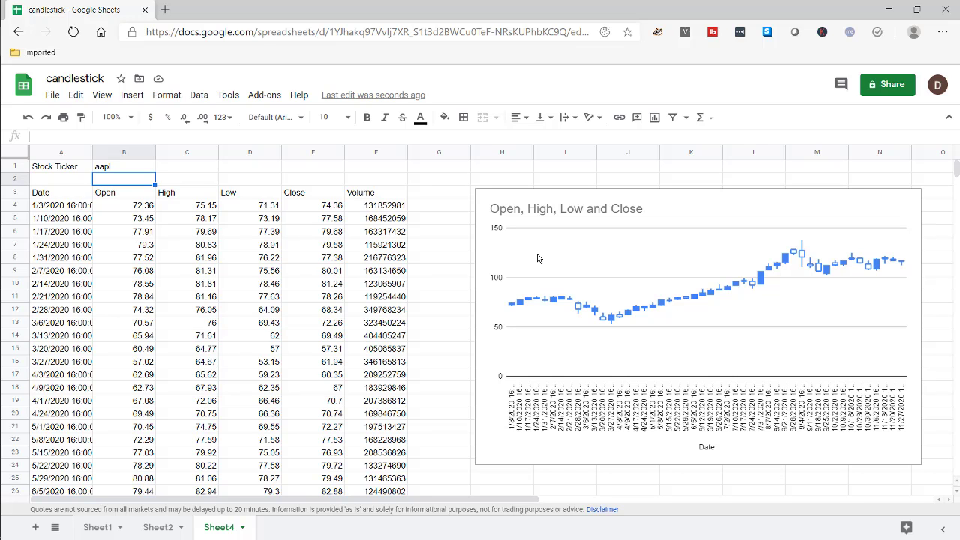
# In cell A3's GOOGLEFINANCE formula, replace everything after "all" with the start date date(year(today()),1,1)
pyautogui.click(79, 194)
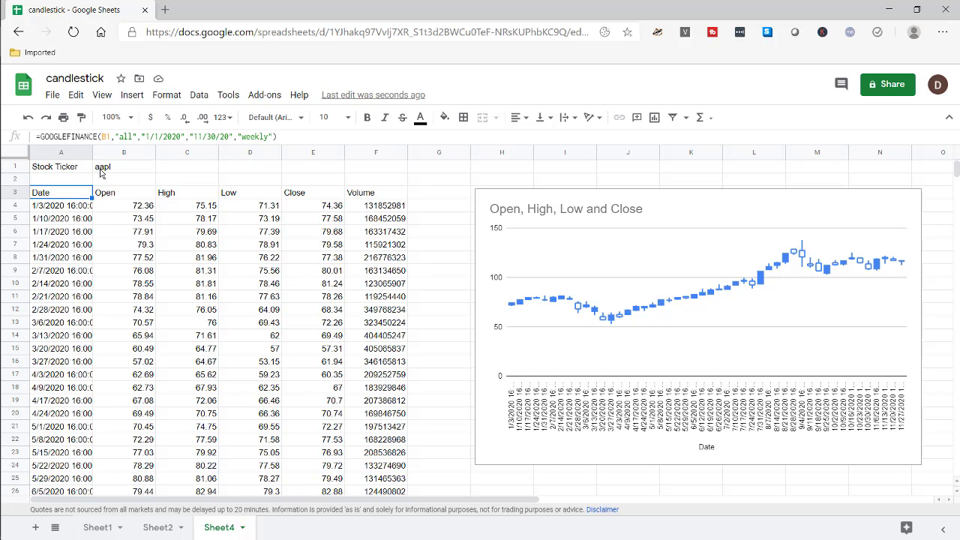
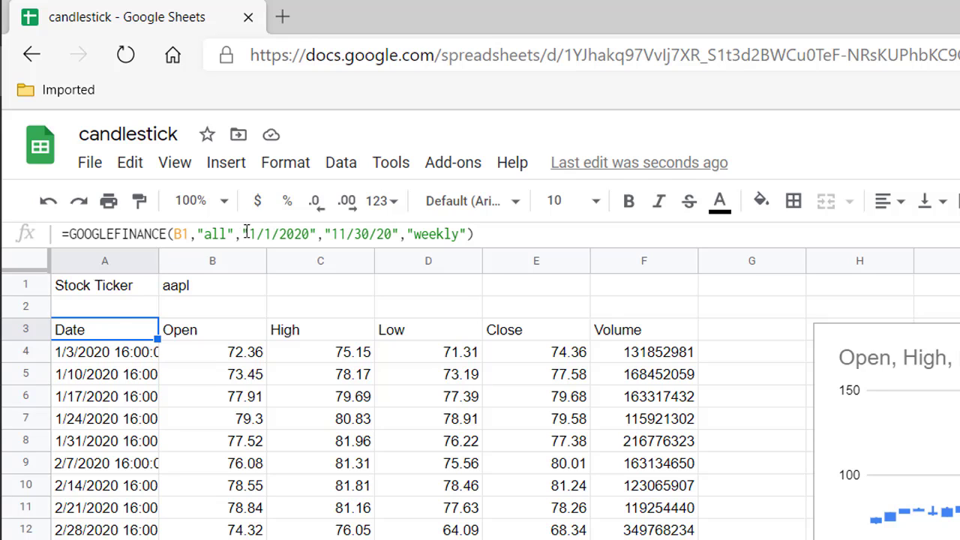
pyautogui.moveTo(243, 234); pyautogui.dragTo(525, 364)
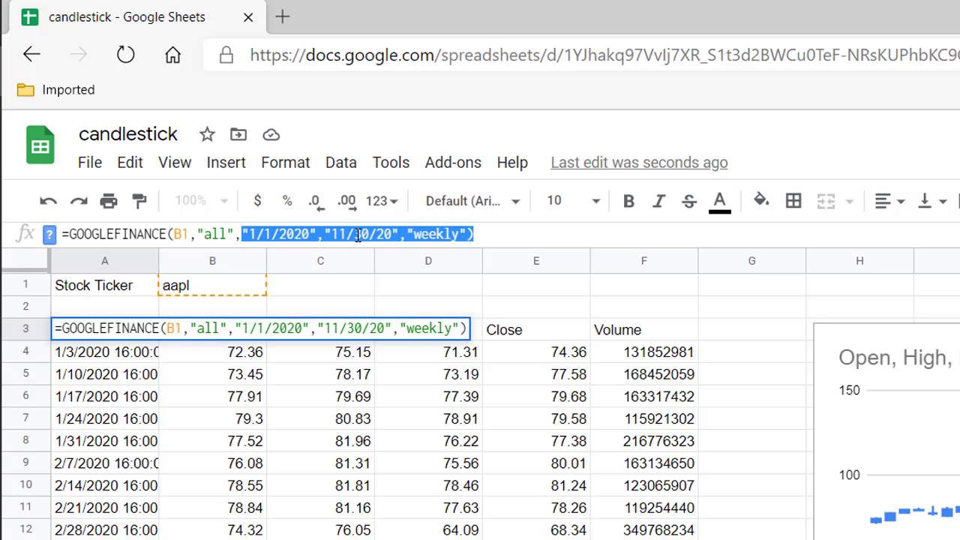
pyautogui.press('BackSpace')
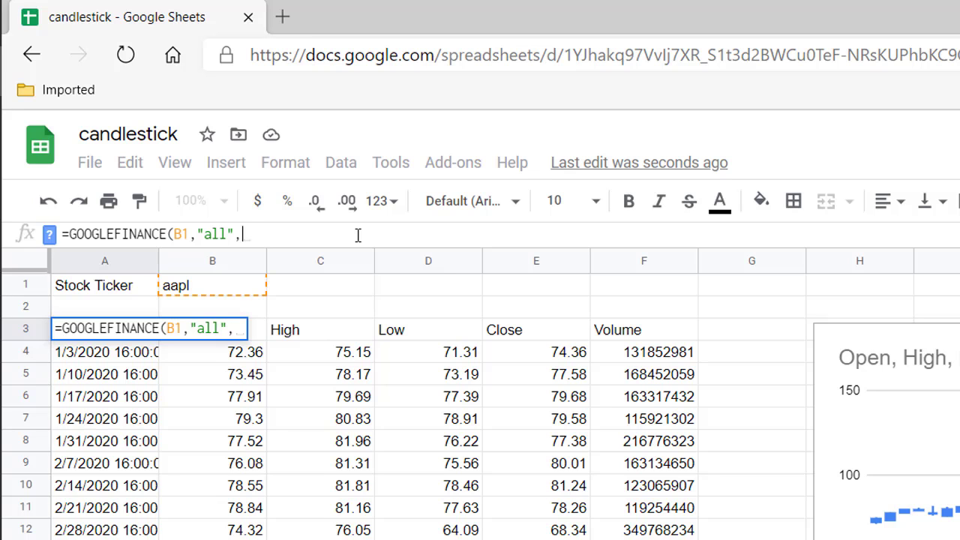
pyautogui.write('date')
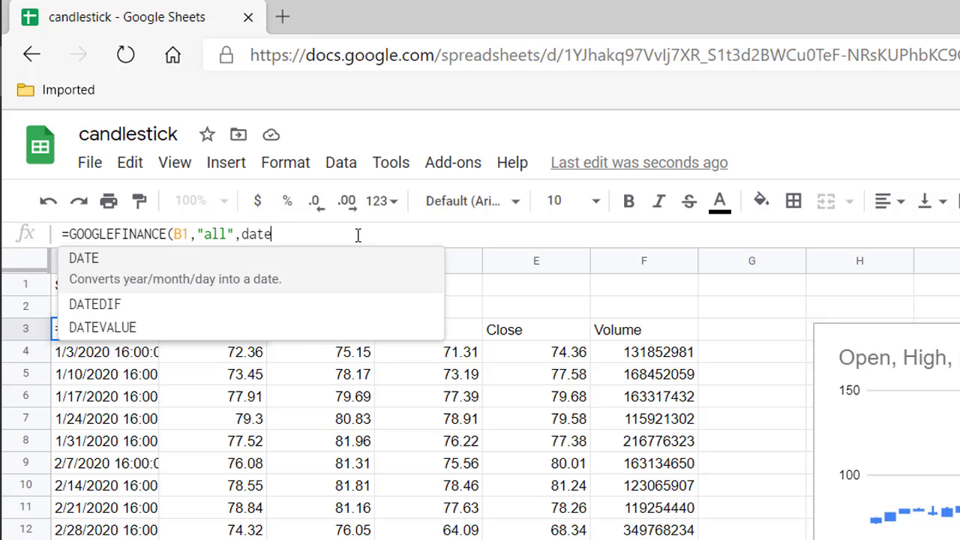
pyautogui.write('(')
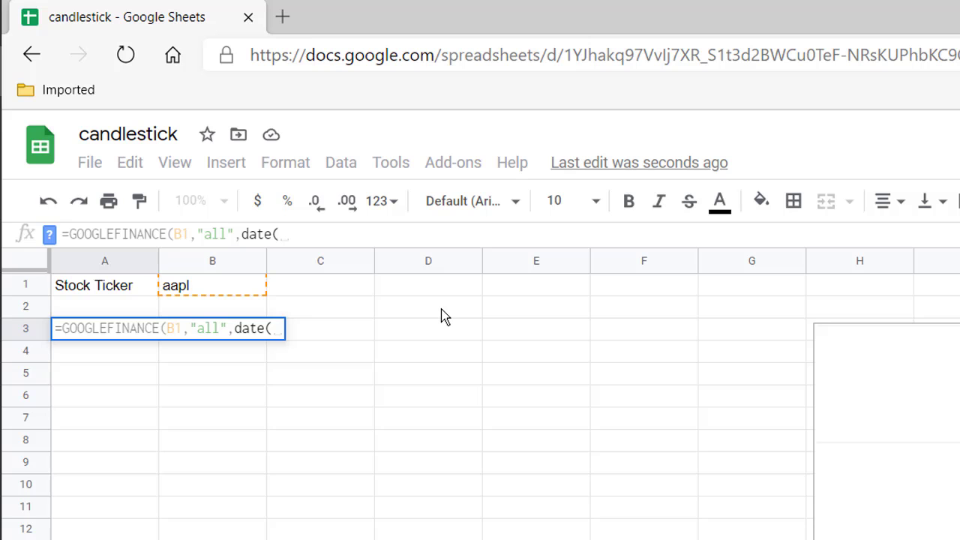
pyautogui.write('ya')
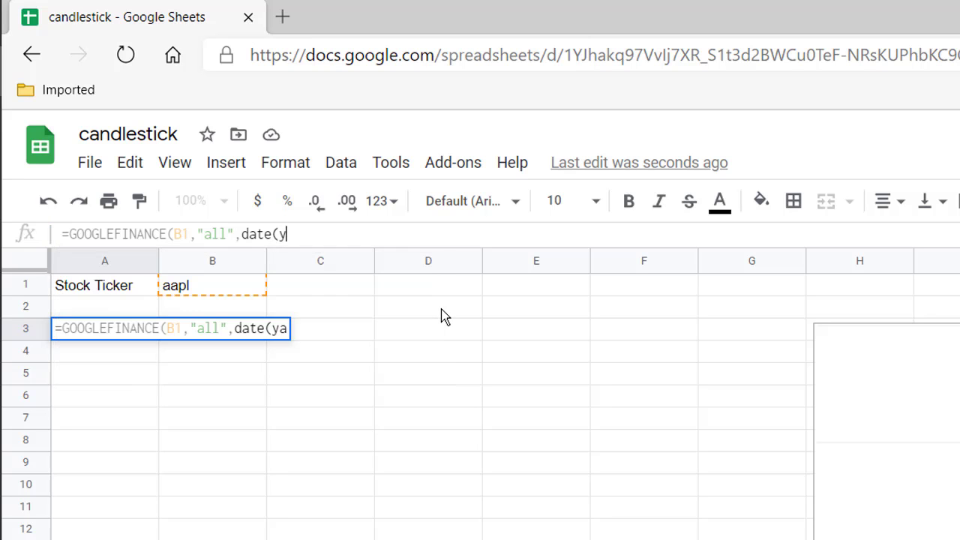
pyautogui.write('er(')
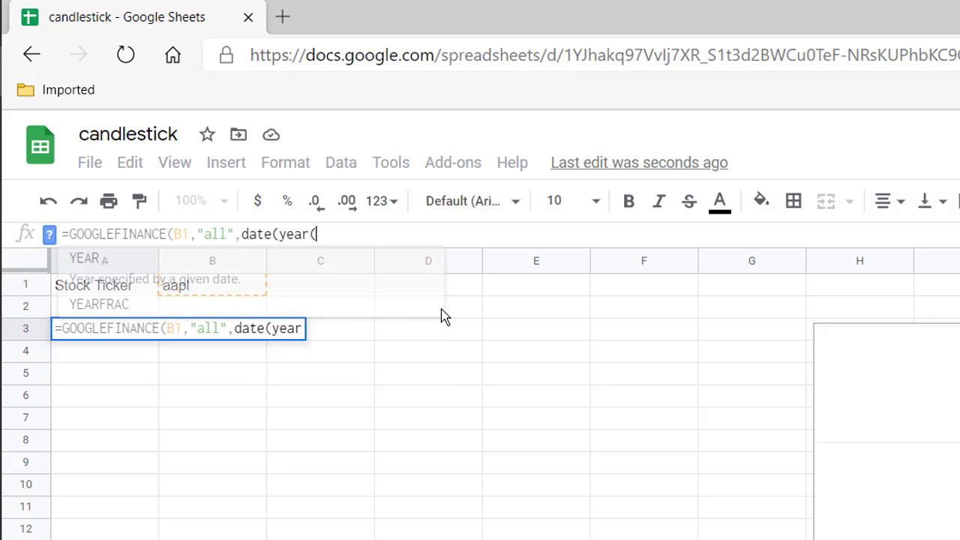
pyautogui.write('tod')
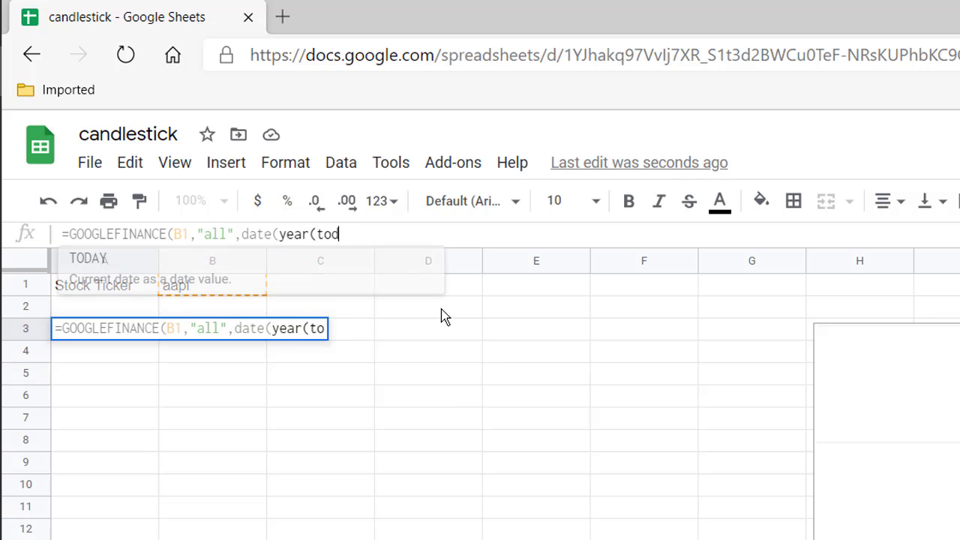
pyautogui.write('ay()')
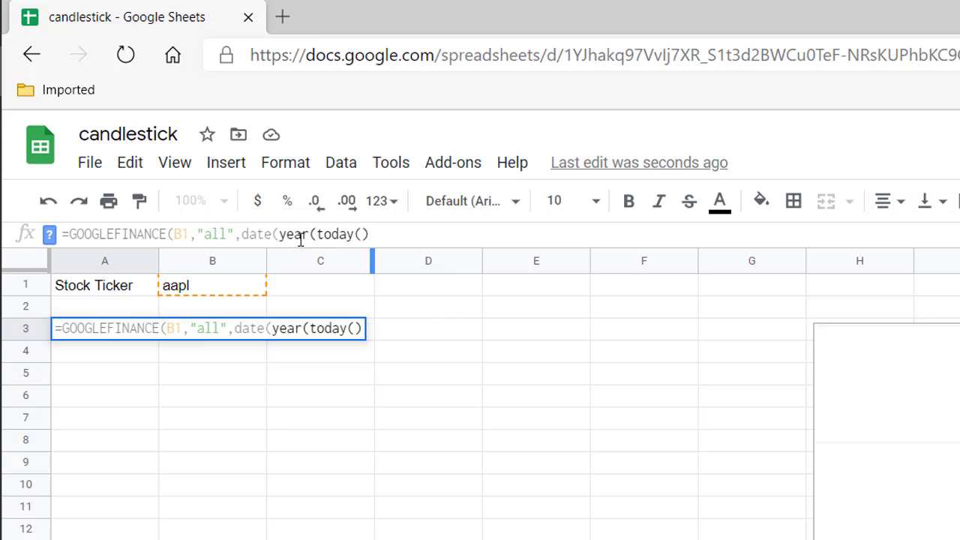
pyautogui.write(')')
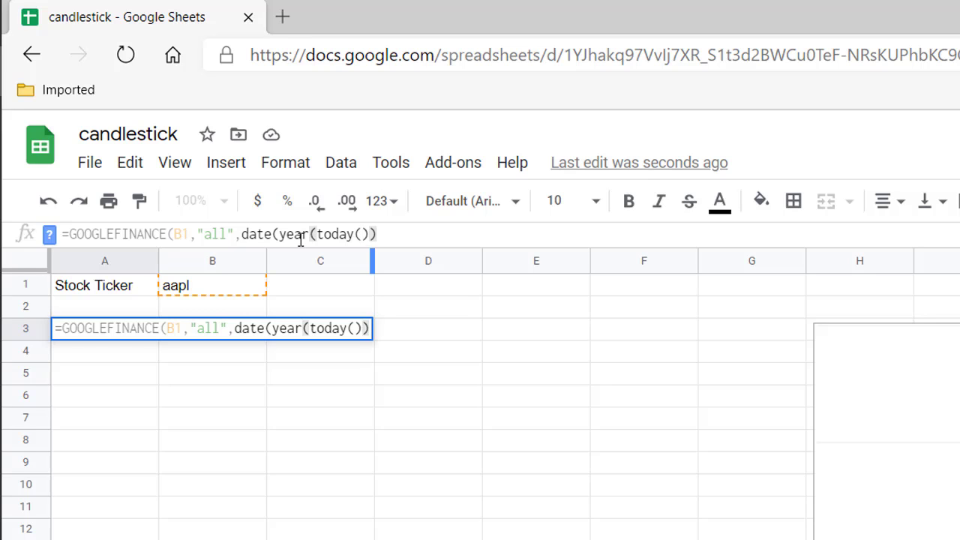
pyautogui.write(',')
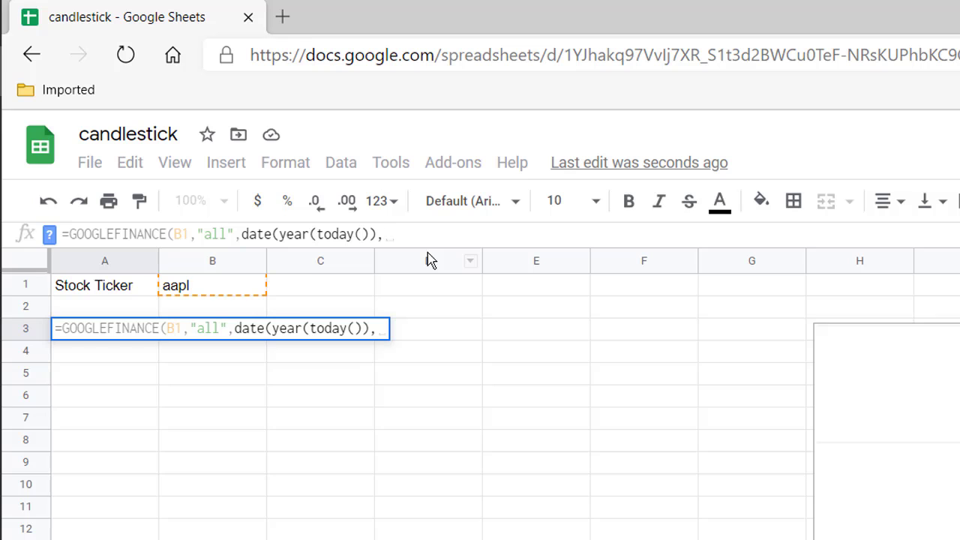
pyautogui.write('1')
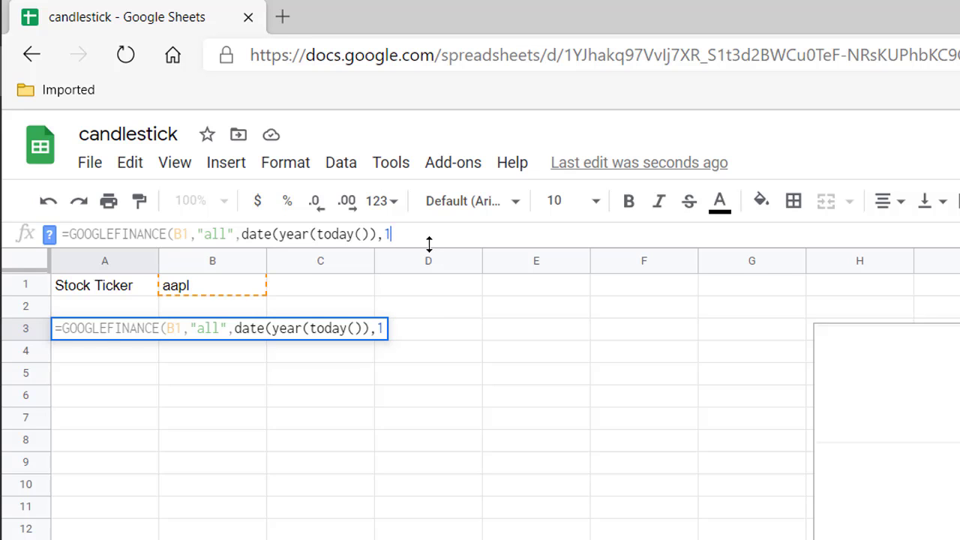
pyautogui.write(',1')
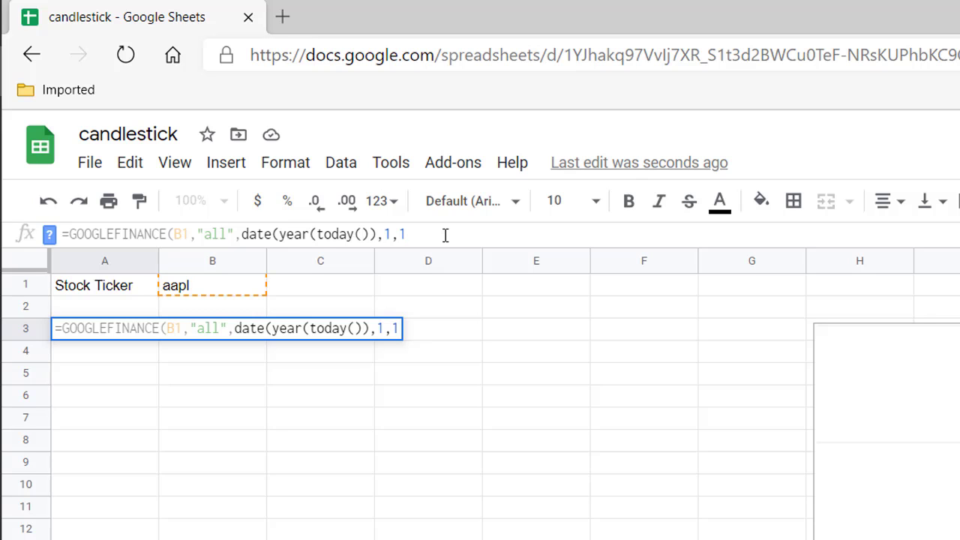
pyautogui.write(')')
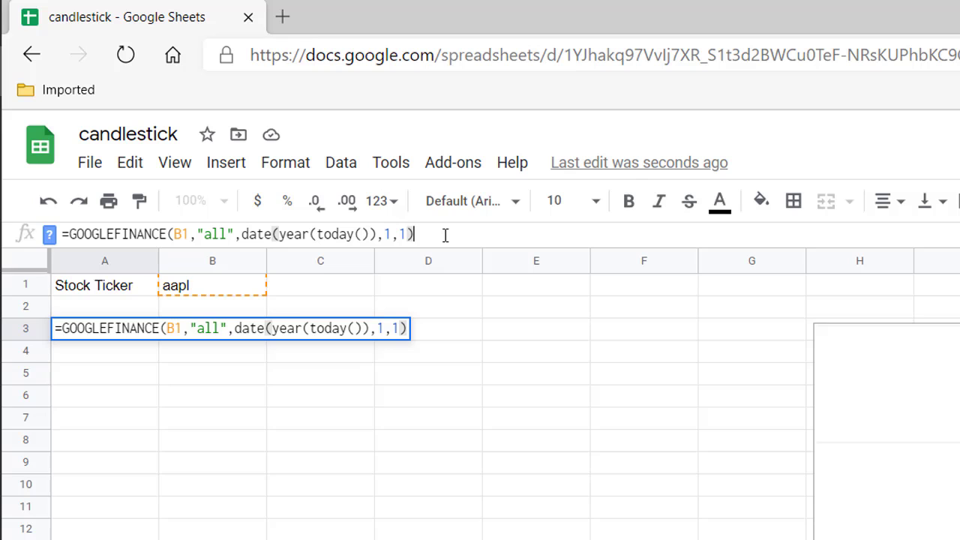
# Complete the A3 formula with today() as the end date and "weekly" as the interval
pyautogui.write(',')
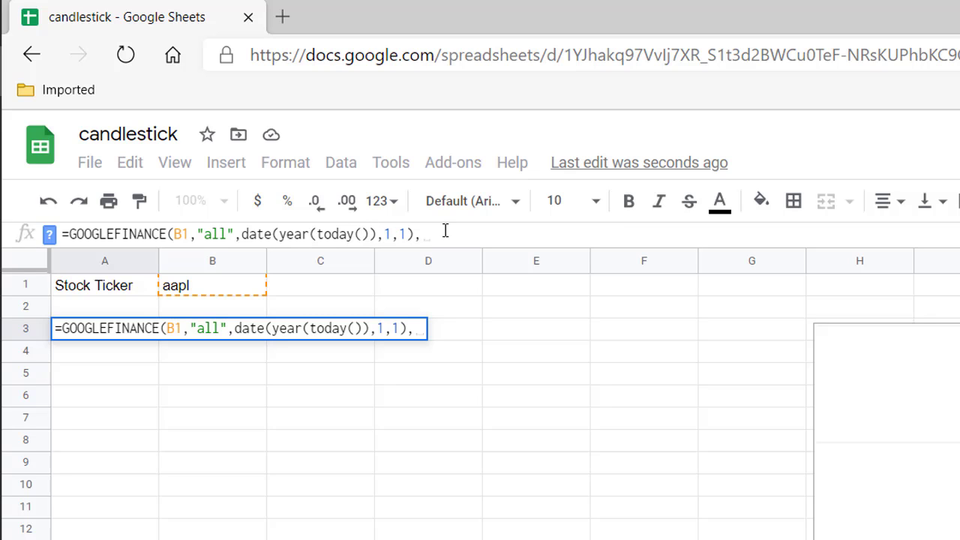
pyautogui.write('today')
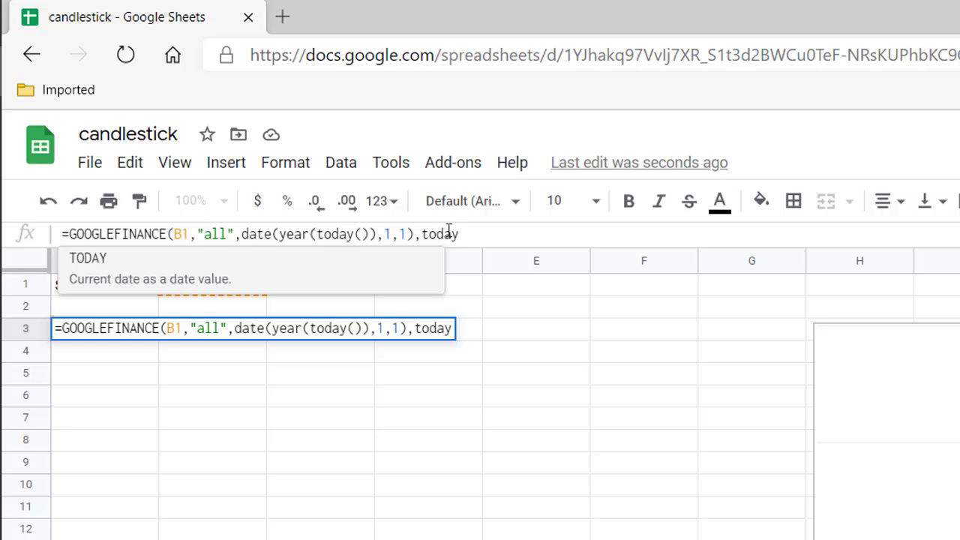
pyautogui.write('()')
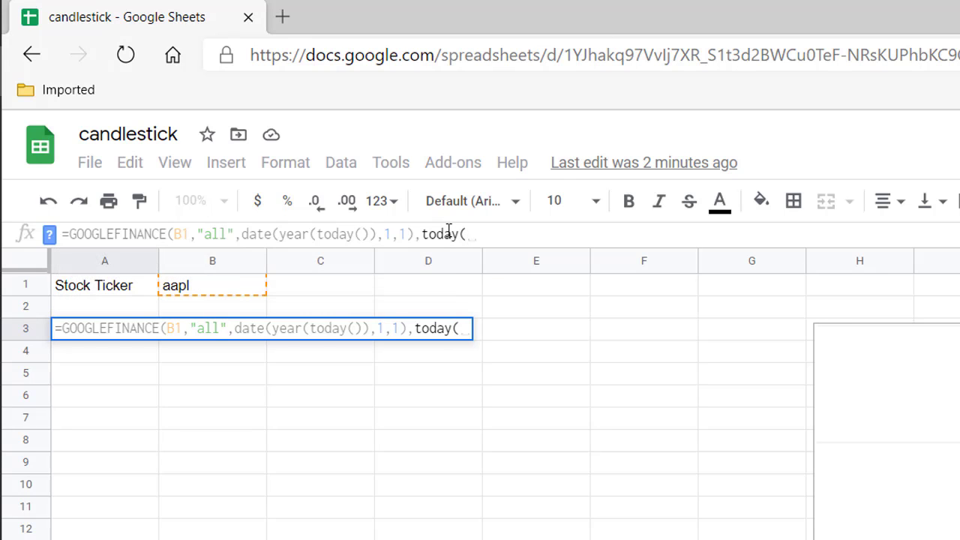
pyautogui.write(',')
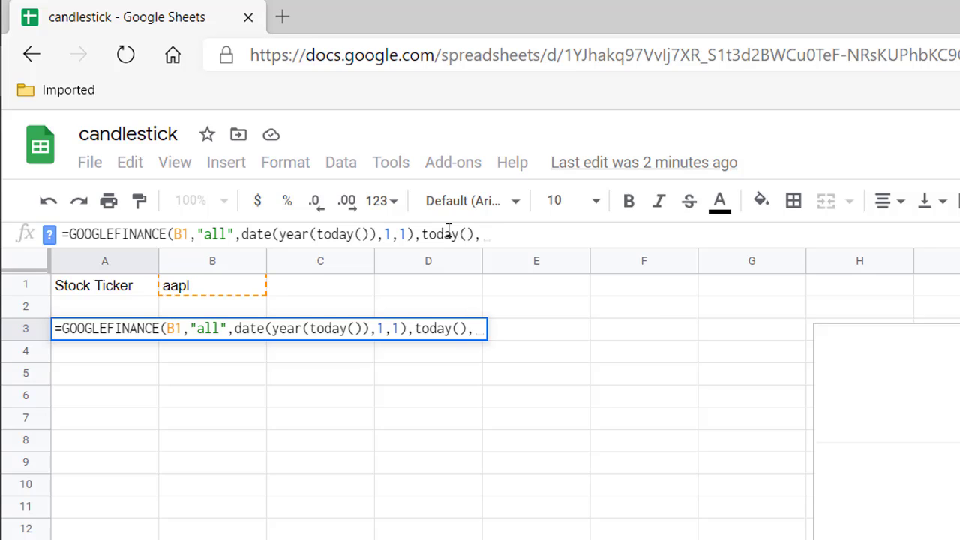
pyautogui.write('"')
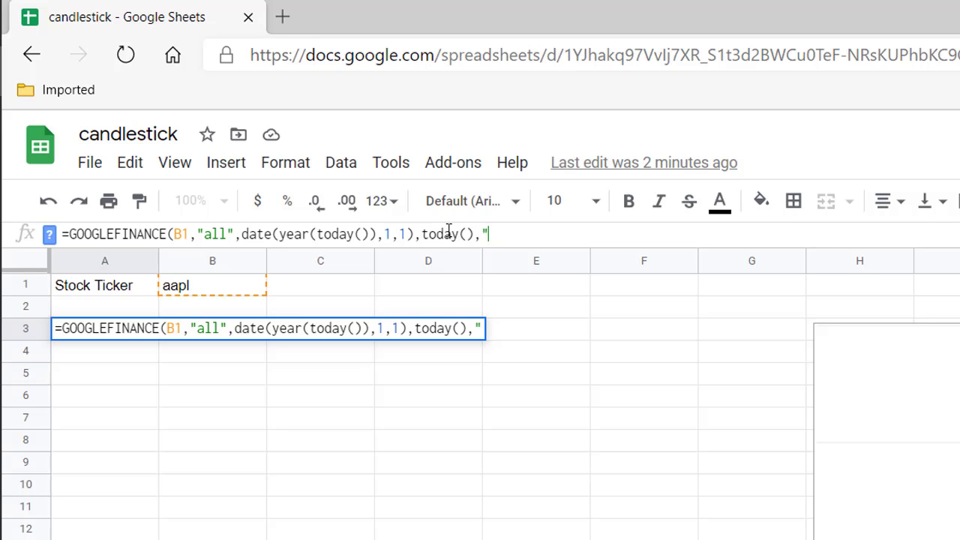
pyautogui.write('weekly')
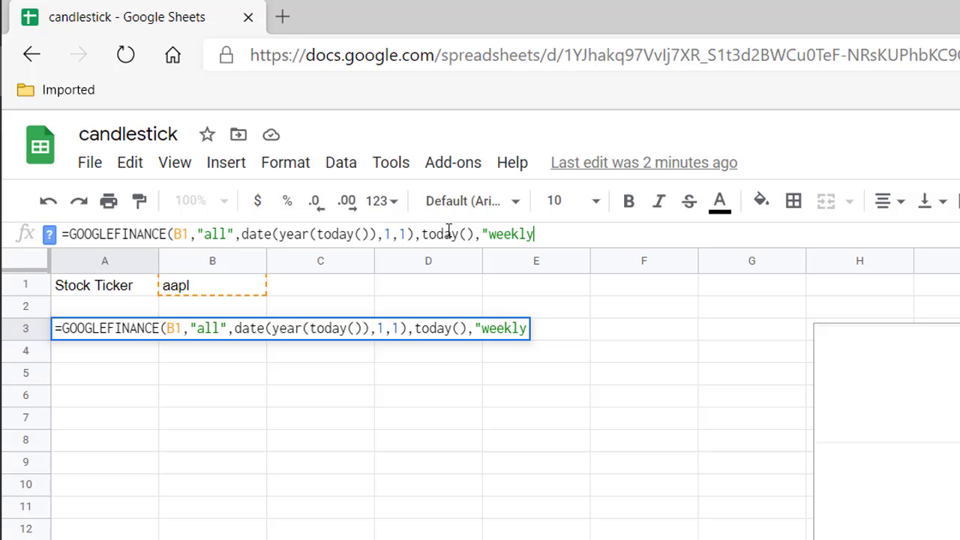
pyautogui.write('")')
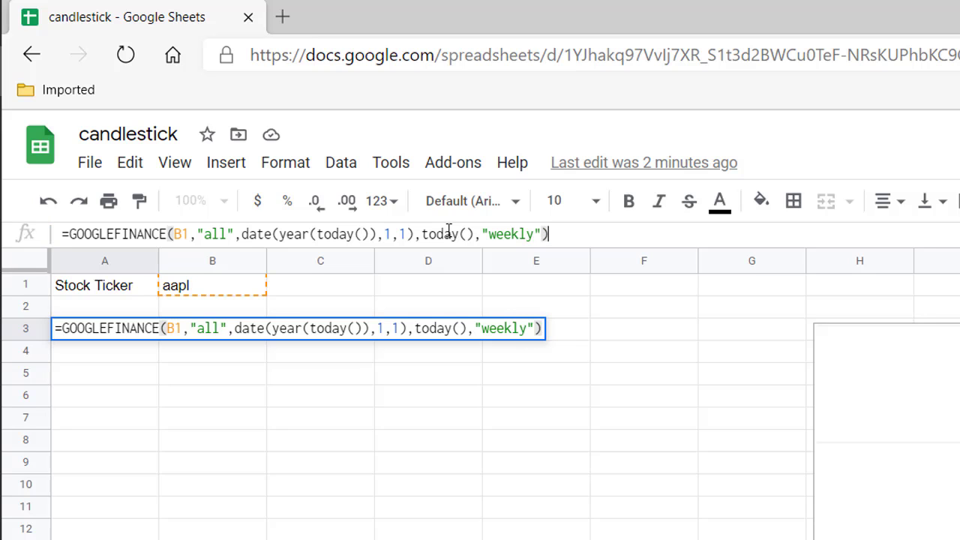
pyautogui.press('Return')
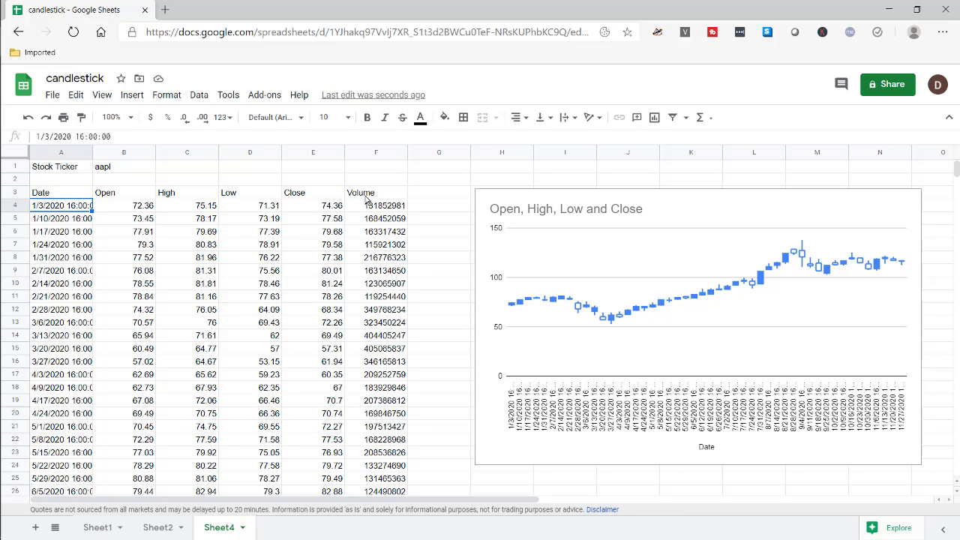
pyautogui.click(84, 195)
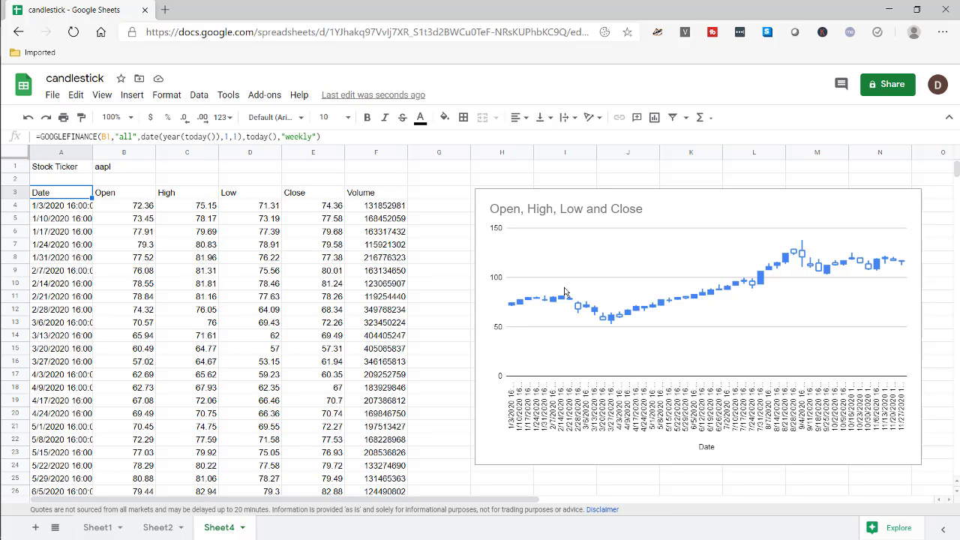
# Edit the candlestick chart and remove its horizontal axis title
pyautogui.click(583, 213)
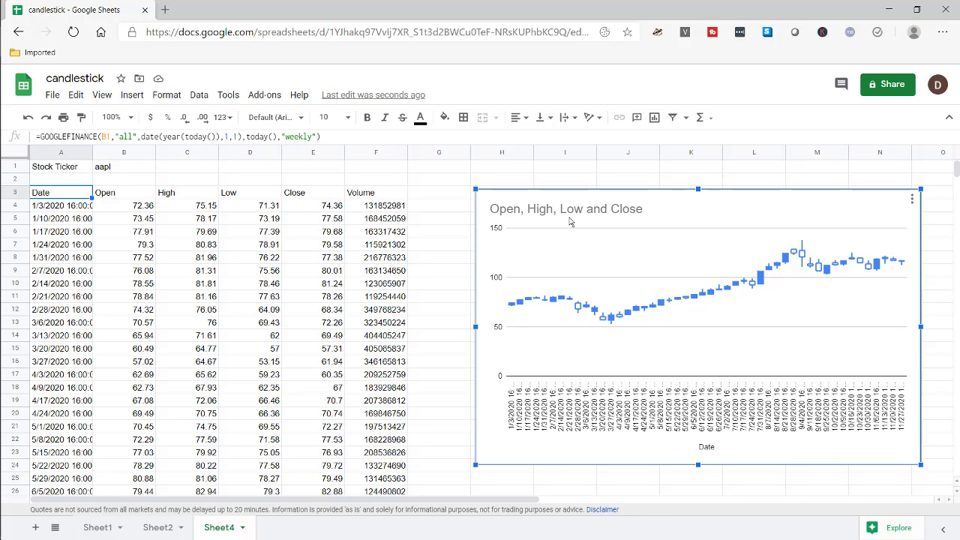
pyautogui.click(911, 199)
pyautogui.click(864, 219)
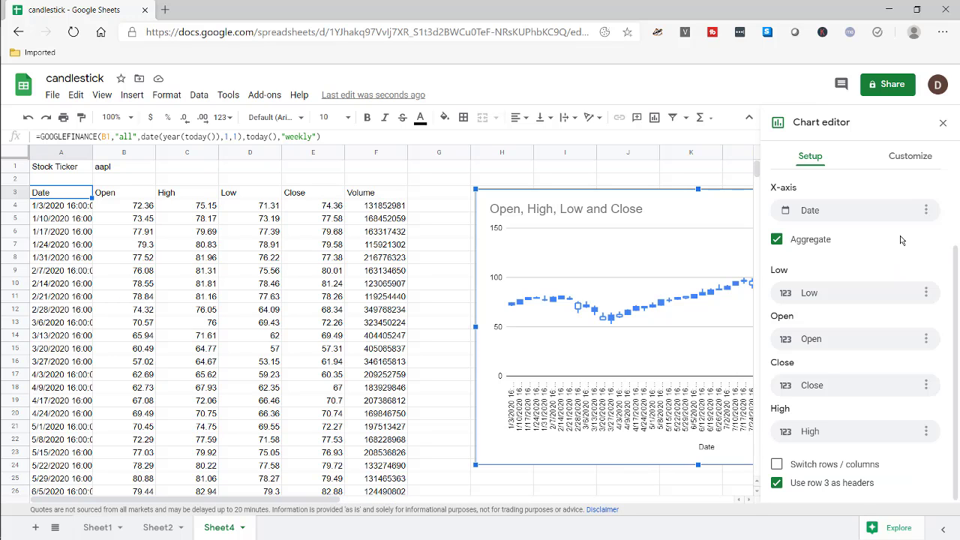
pyautogui.click(911, 162)
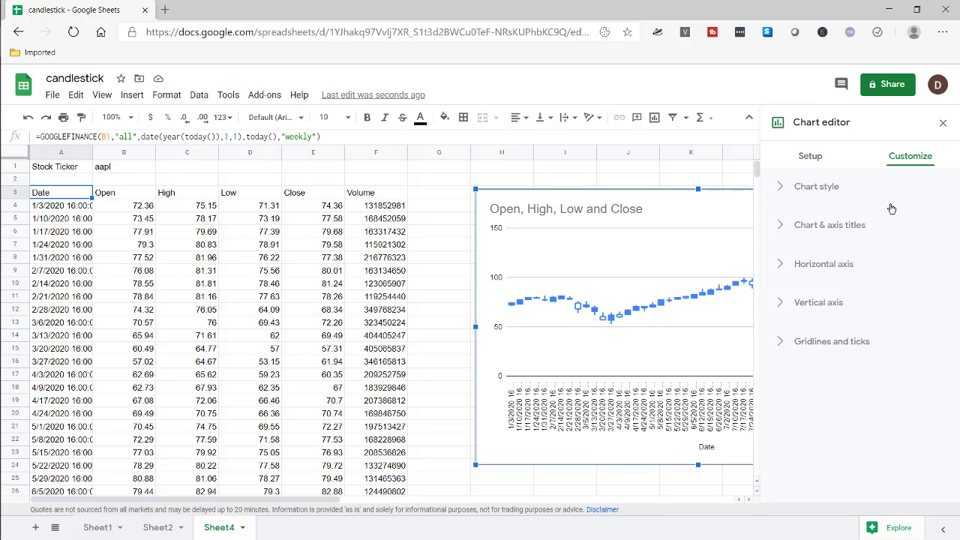
pyautogui.click(780, 228)
pyautogui.hotkey('ctrl', 'z')
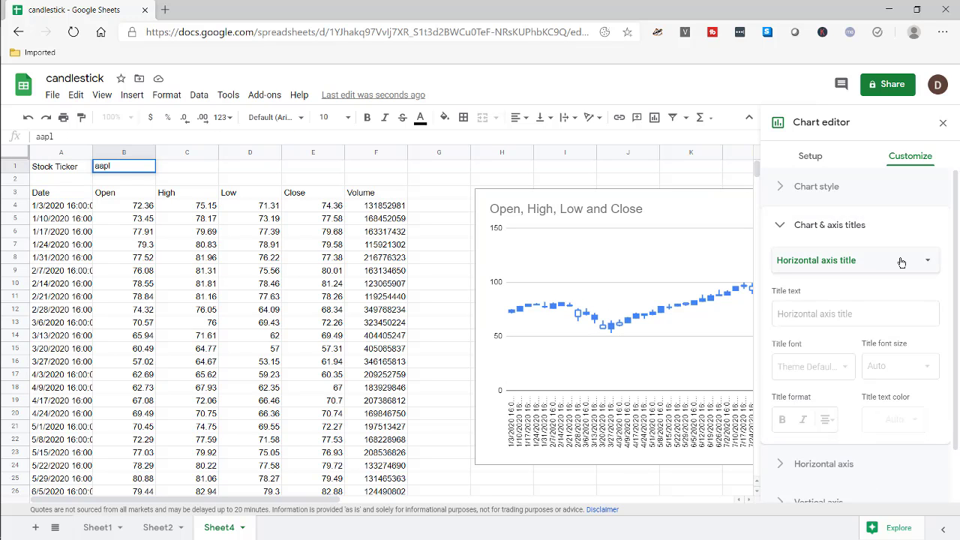
# Select the chart title settings, try the cell reference =b2 as the title text, and clear it again
pyautogui.click(902, 262)
pyautogui.click(832, 220)
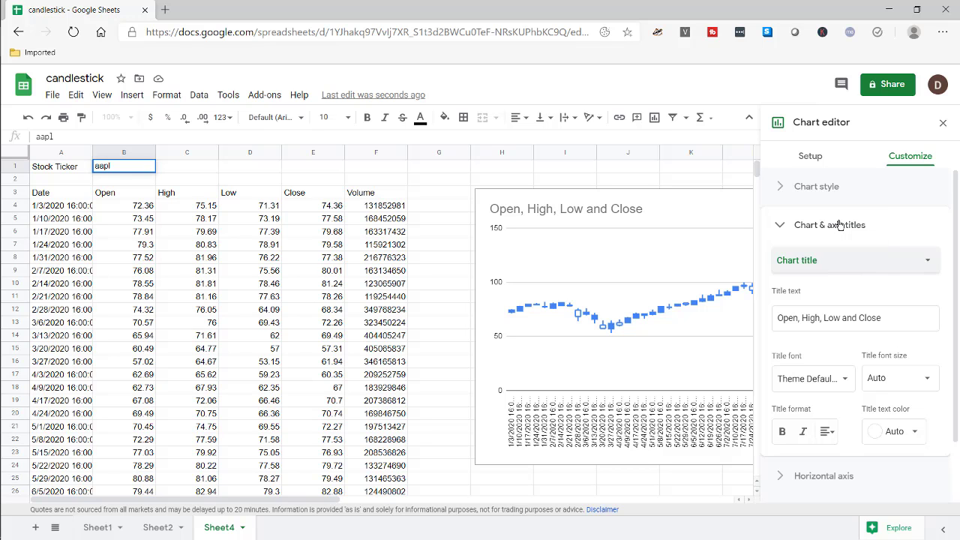
pyautogui.moveTo(881, 318); pyautogui.dragTo(694, 349)
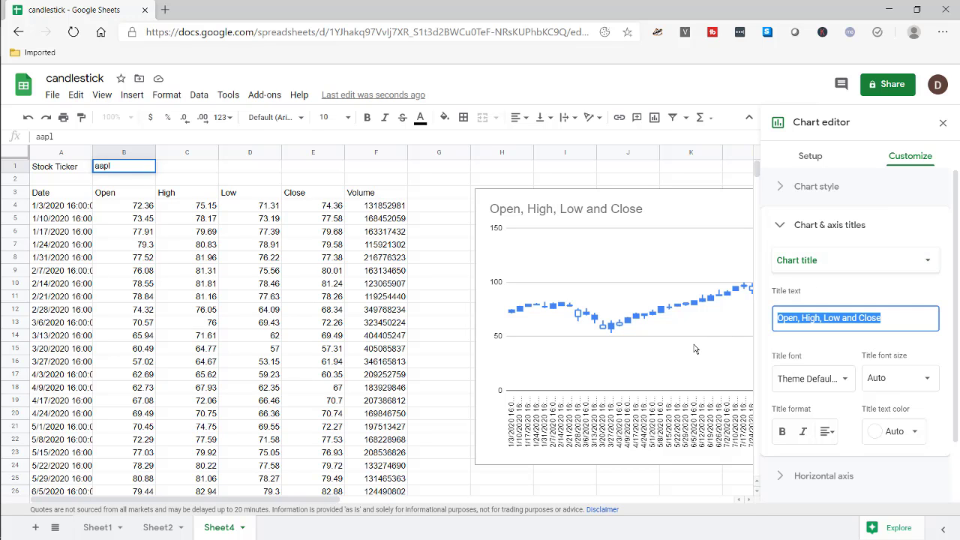
pyautogui.write('=')
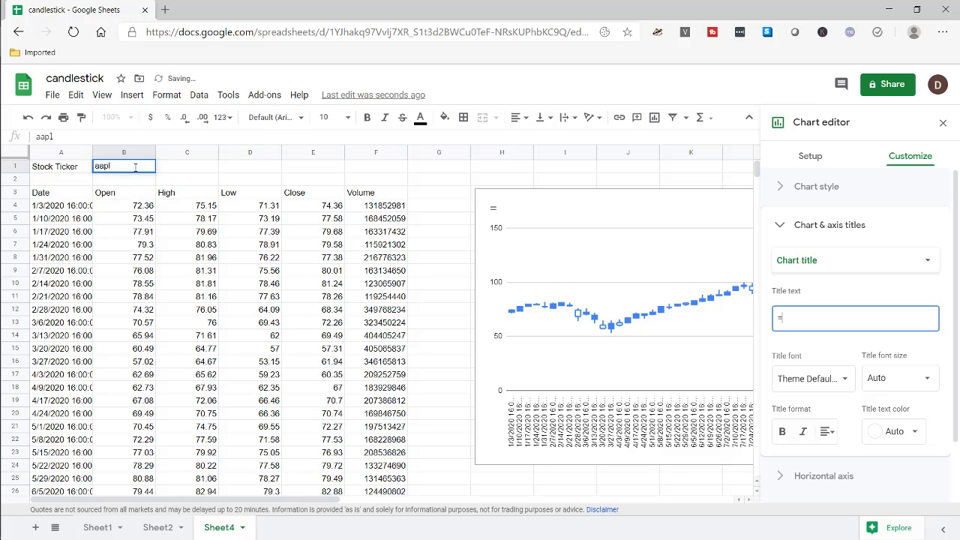
pyautogui.write('b2')
pyautogui.press('BackSpace')
pyautogui.press('BackSpace')
pyautogui.press('BackSpace')
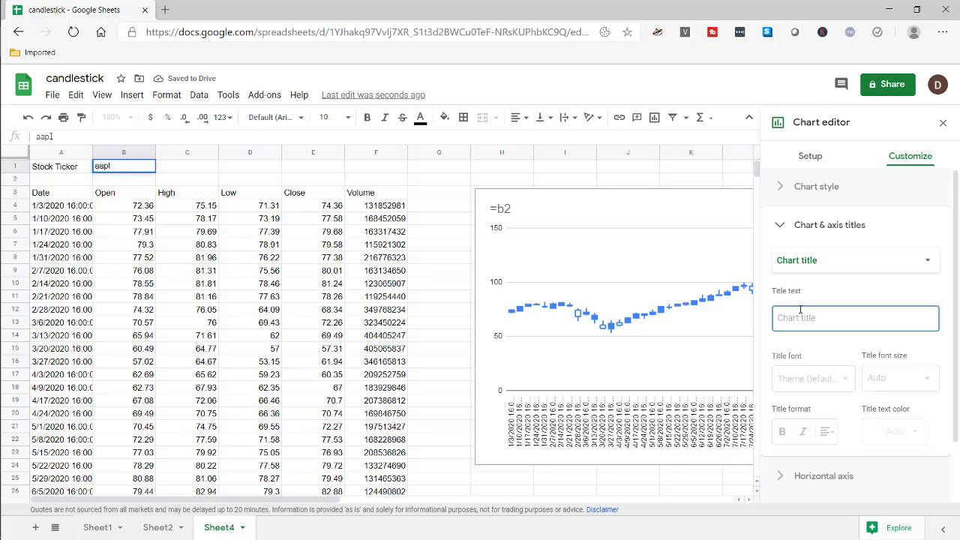
# Title the chart "Candlestick Chart" and close the chart editor
pyautogui.write('Cand')
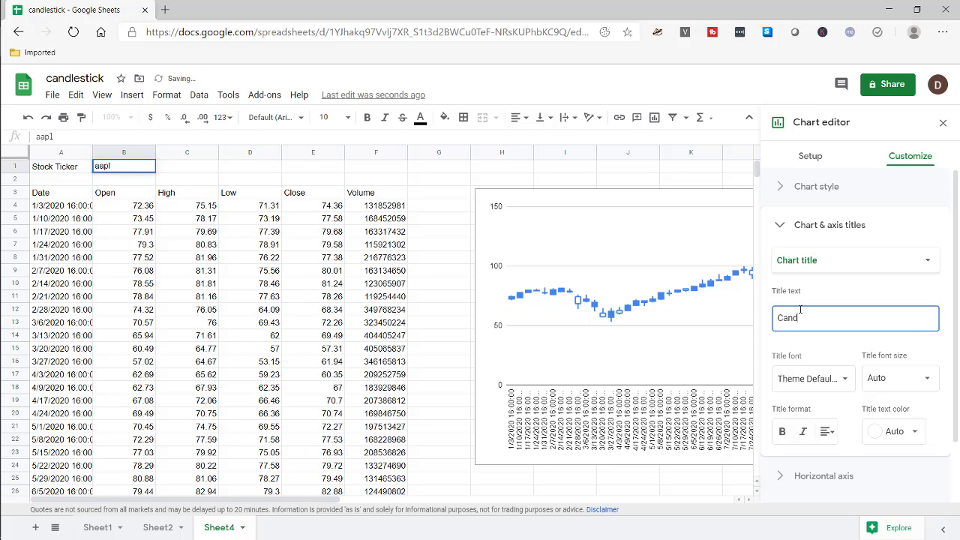
pyautogui.write('lestick Chart')
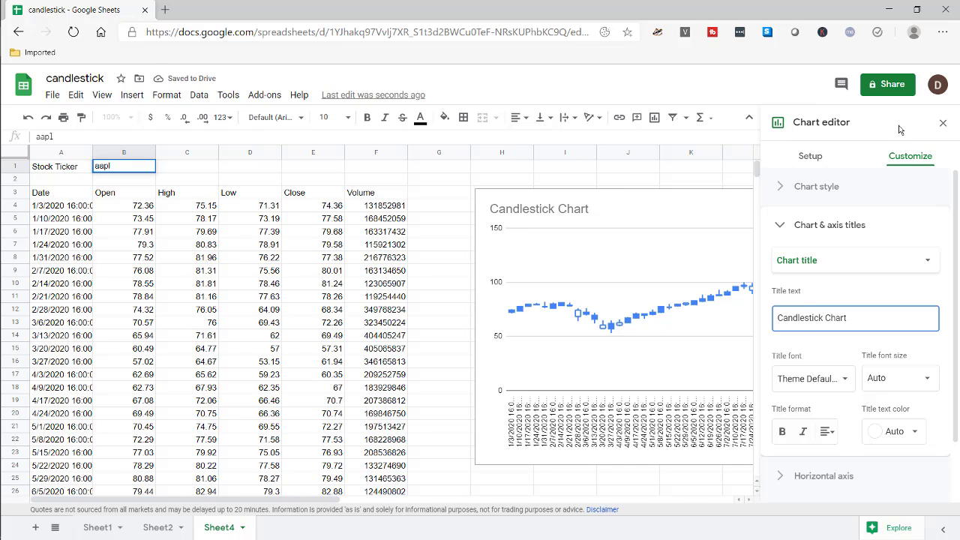
pyautogui.click(942, 125)
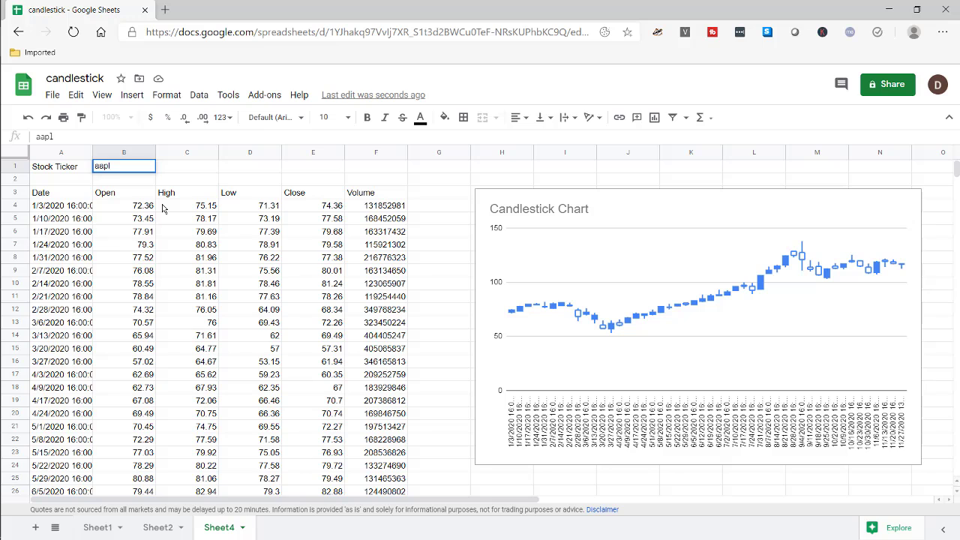
# Change the stock ticker in cell B1 to tsla
pyautogui.press('BackSpace')
pyautogui.press('BackSpace')
pyautogui.press('BackSpace')
pyautogui.press('BackSpace')
pyautogui.write('tsla')
pyautogui.press('Return')
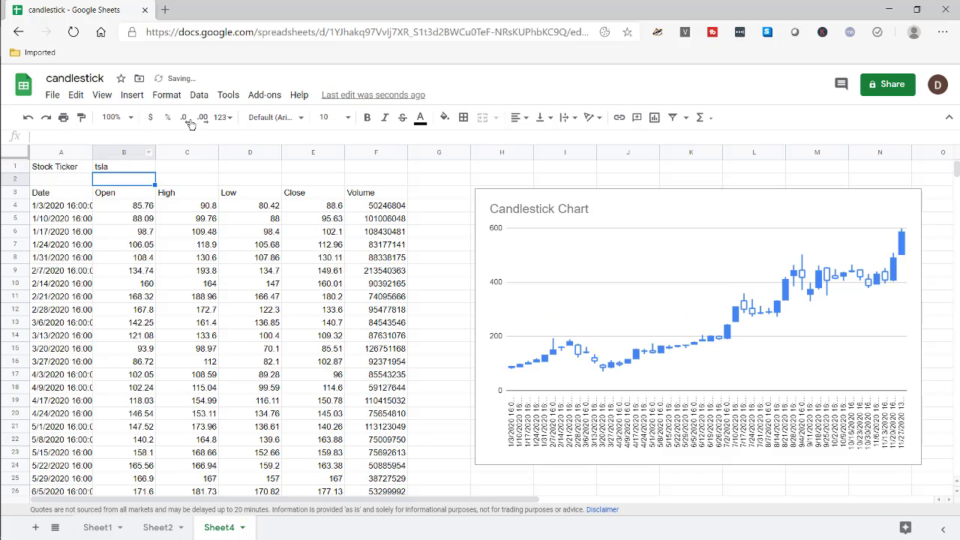
# Clear the stock ticker in cell B1 and enter msft
pyautogui.click(128, 171)
pyautogui.press('Delete')
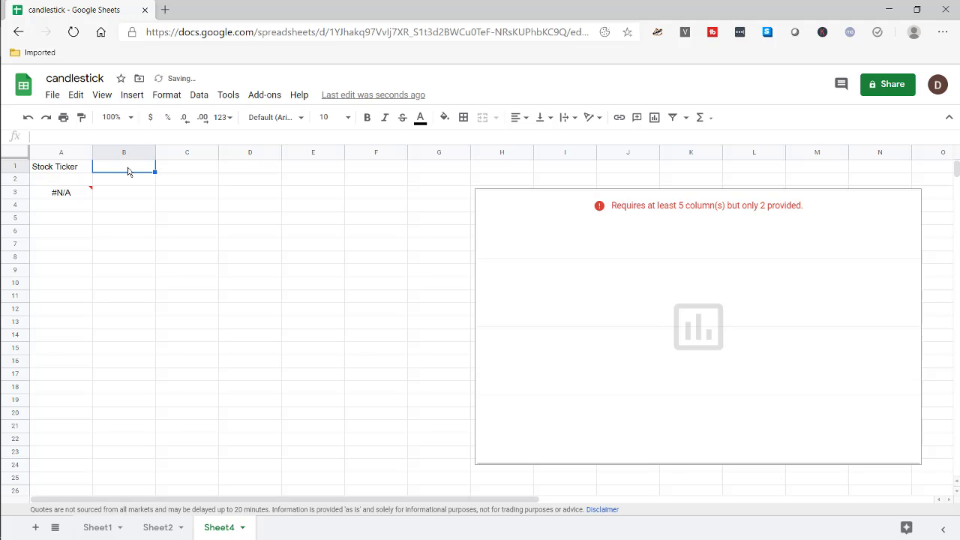
pyautogui.write('msft')
pyautogui.press('Return')
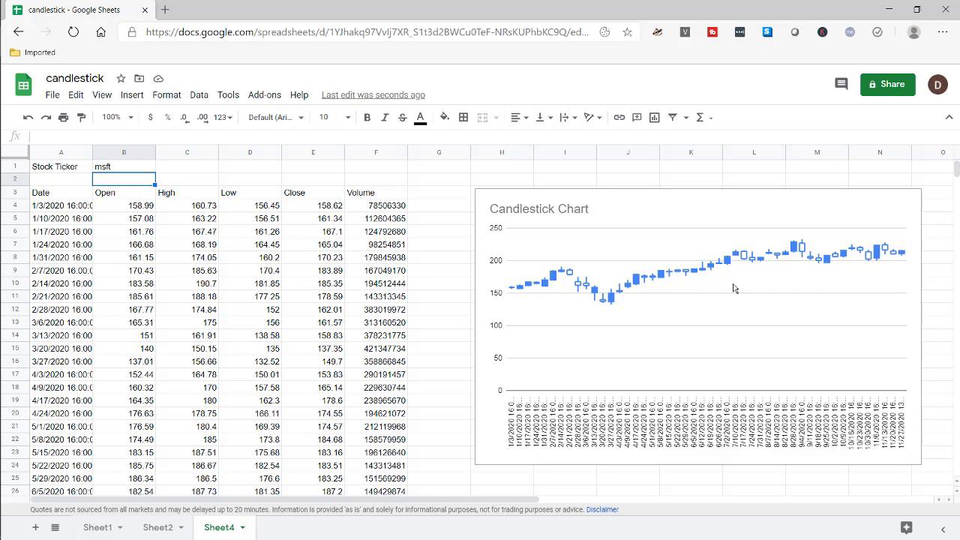
# View the Stock Price candlestick chart on Sheet1 and return to Sheet4
pyautogui.click(90, 528)
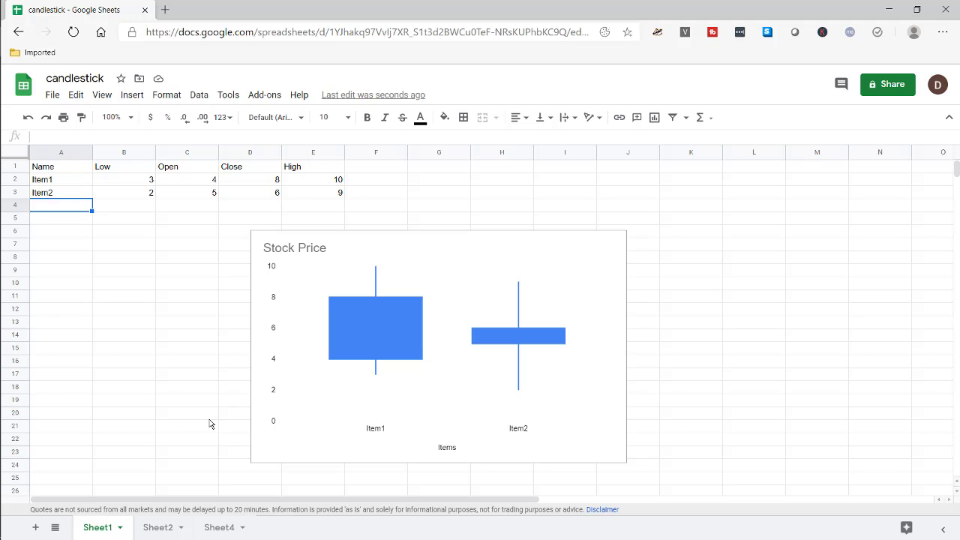
pyautogui.click(217, 530)
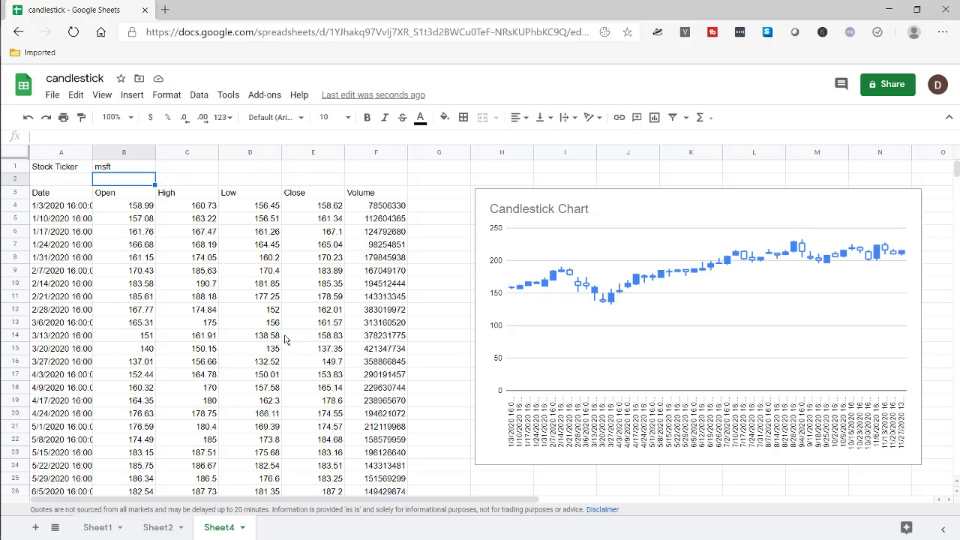